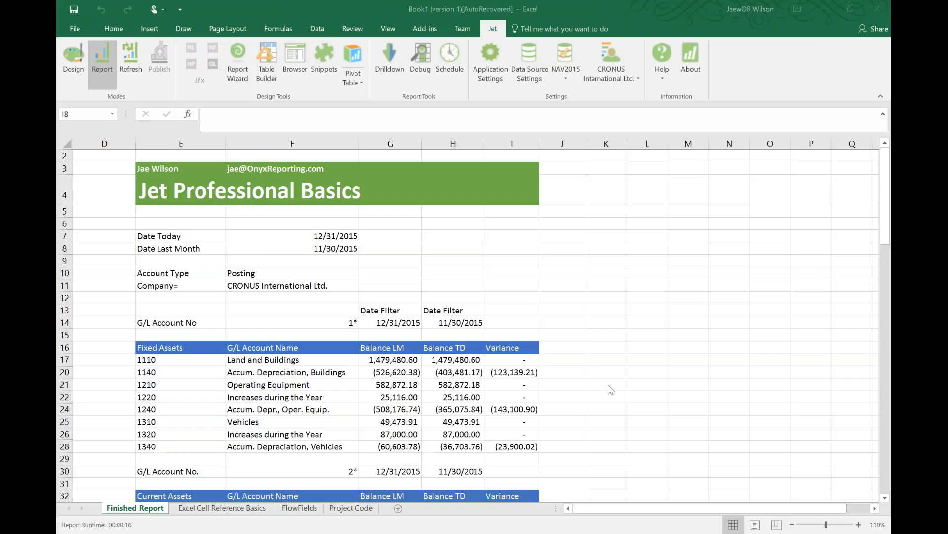
Step: Look over the Finished Report worksheet and switch to the FlowFields worksheet
left_click(571, 385)
scroll(571, 371, "down", 2)
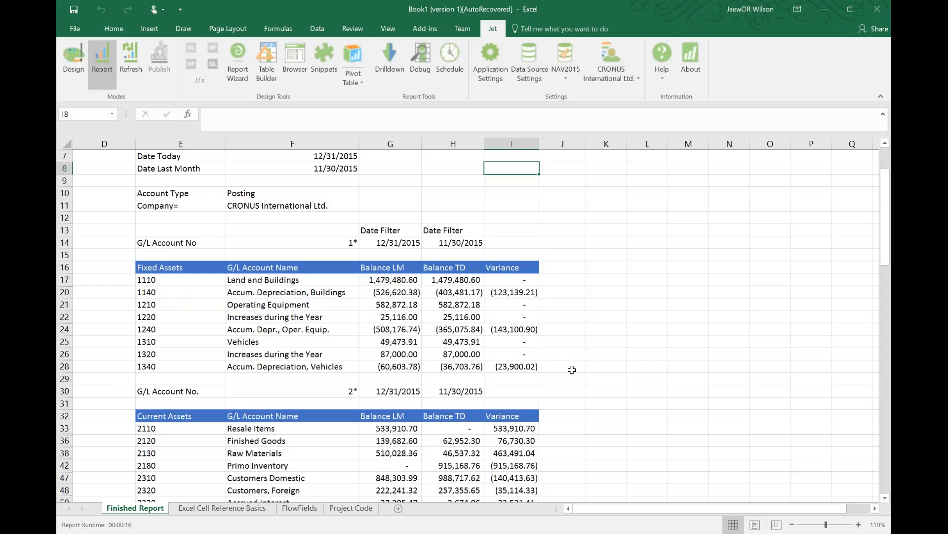
left_click(291, 499)
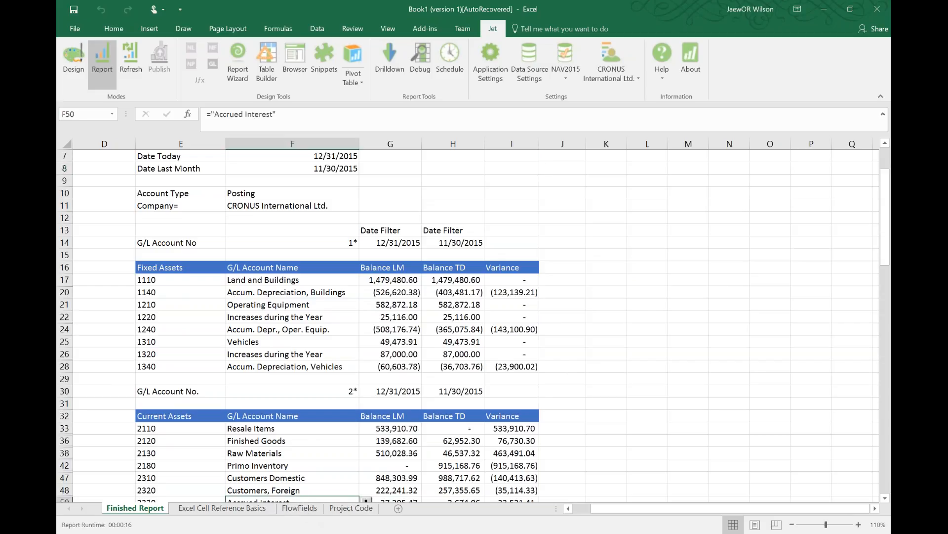
left_click(300, 507)
left_click(565, 255)
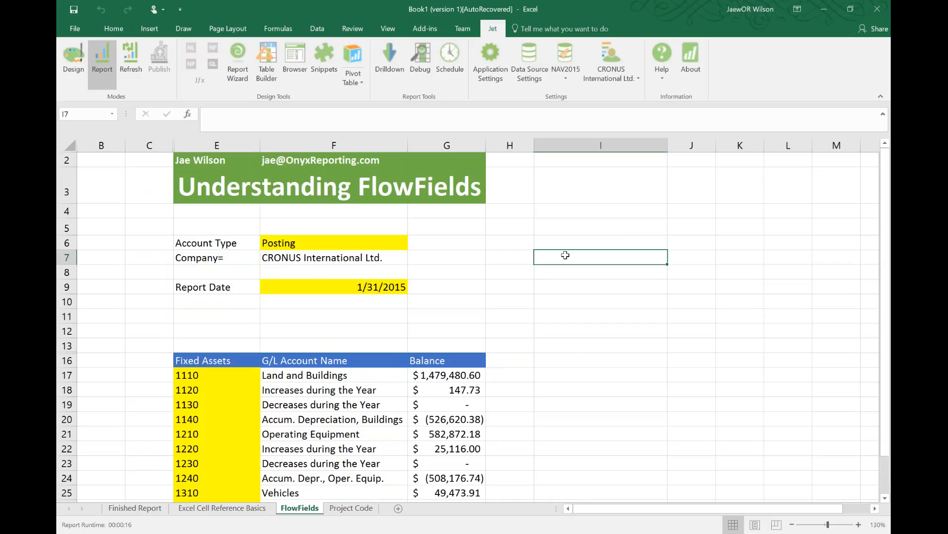
Step: Examine the Fixed Assets account rows, the Balance formula in G17 and the Report Date parameter in F9
left_click(576, 214)
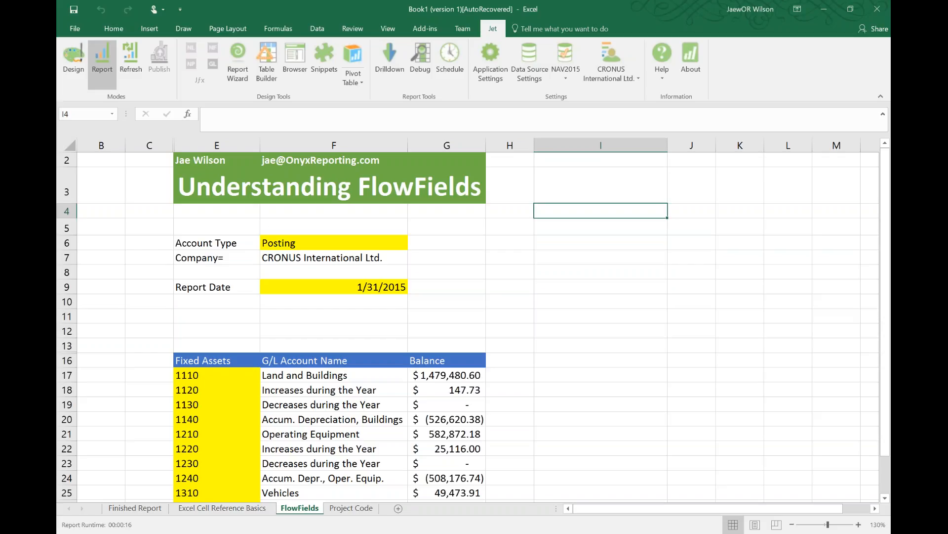
scroll(544, 288, "down", 2)
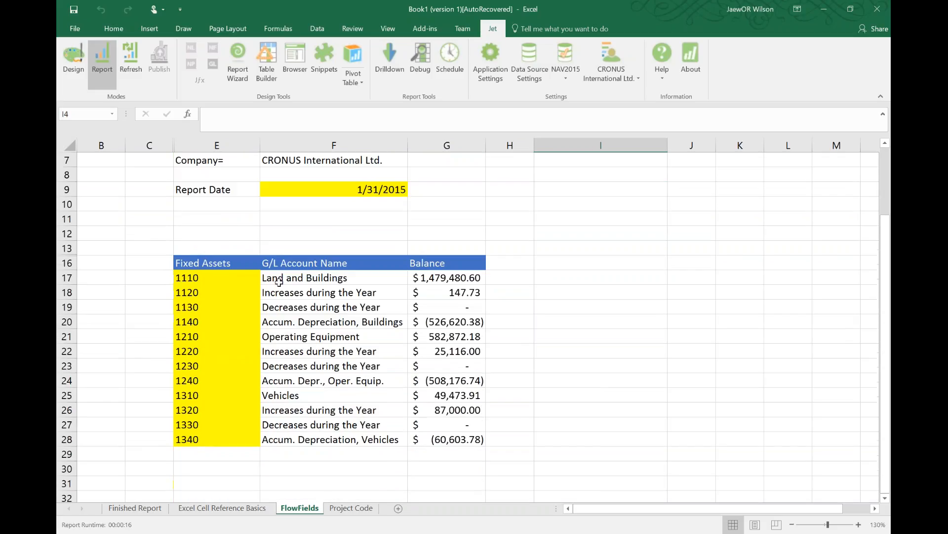
left_click_drag(209, 281, 434, 428)
scroll(475, 354, "up", 2)
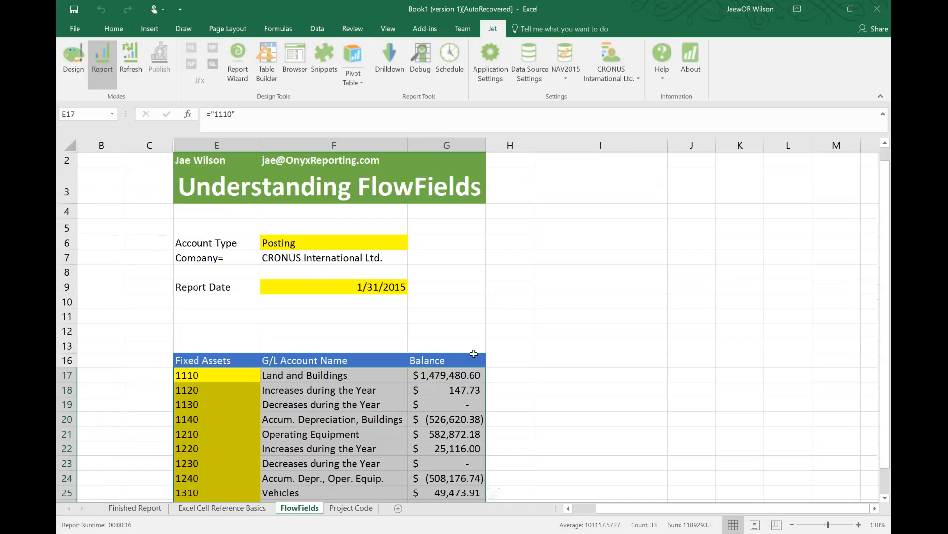
left_click(446, 375)
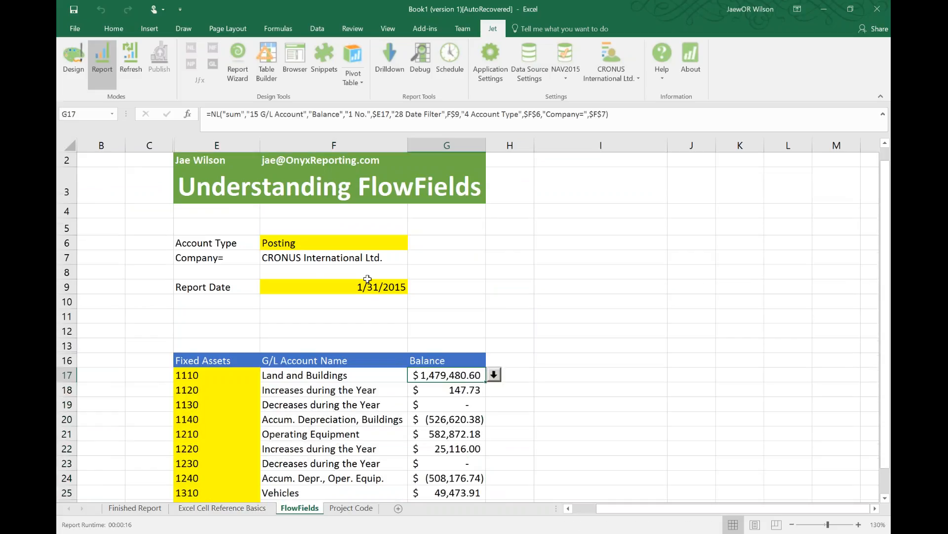
left_click_drag(235, 288, 331, 291)
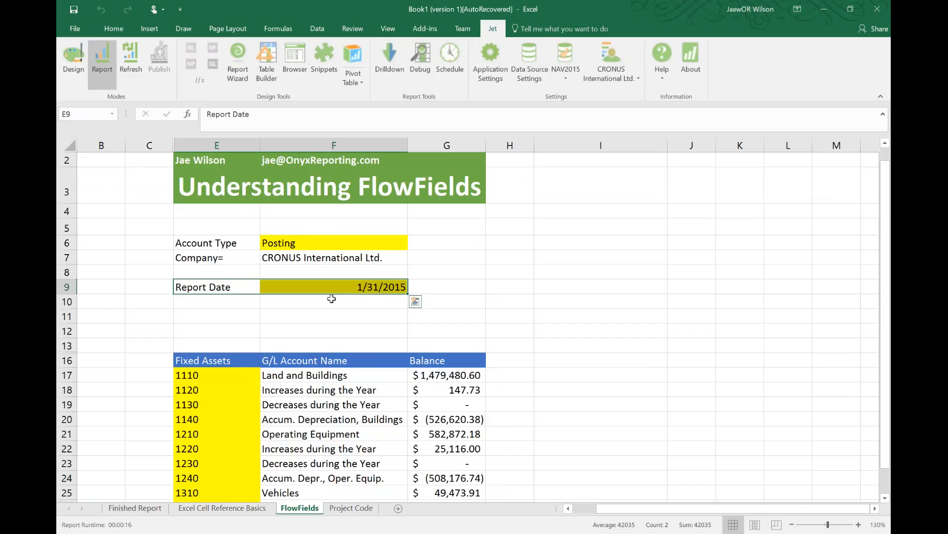
left_click(350, 288)
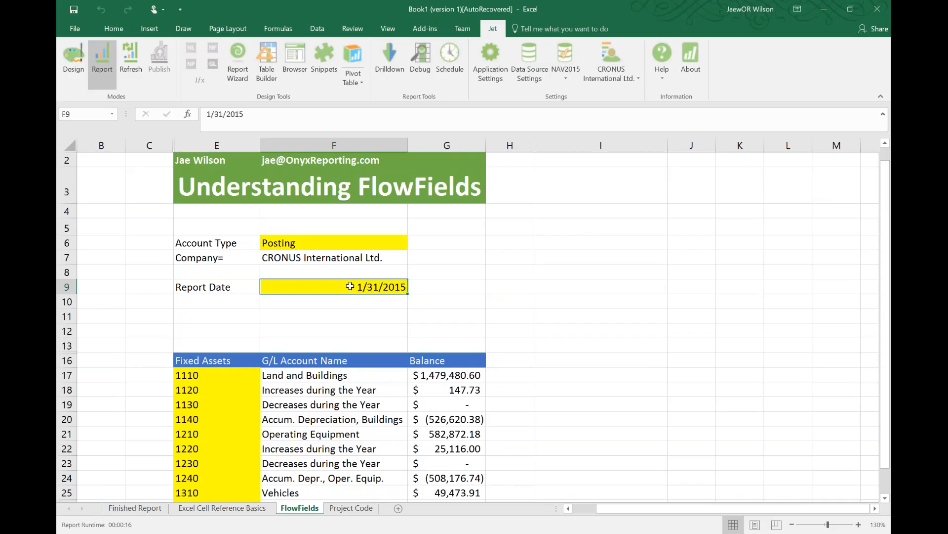
left_click_drag(429, 289, 439, 445)
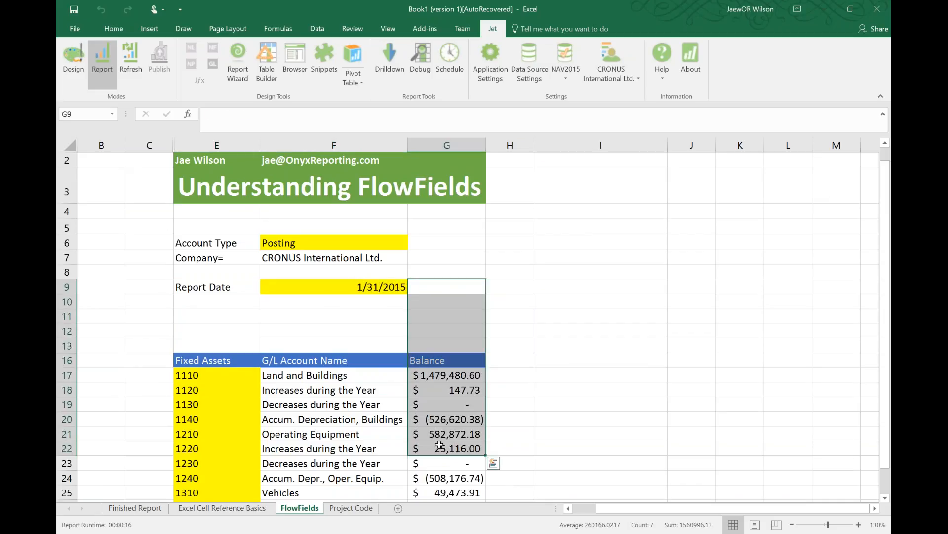
left_click(370, 291)
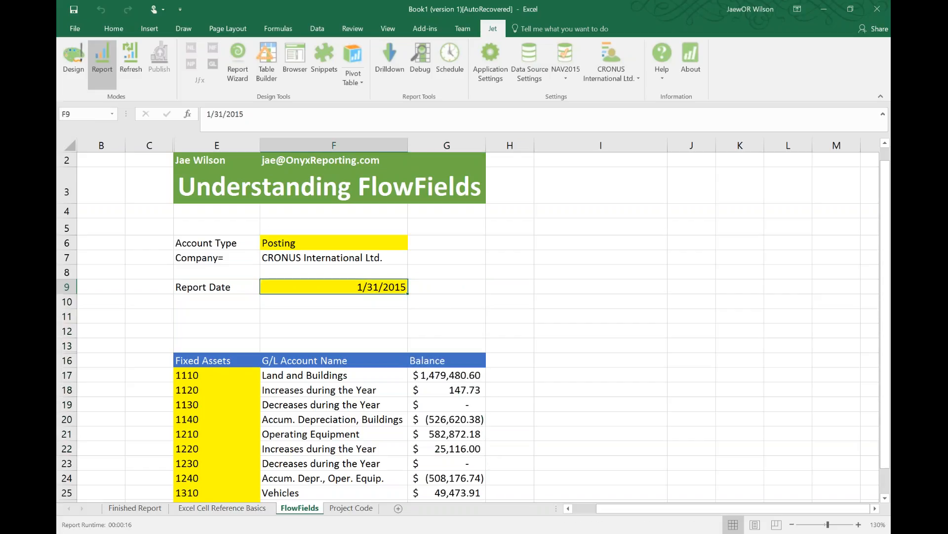
Step: Put the report into Design mode and set the Report Date in F9 to 1/1/2012
left_click(73, 62)
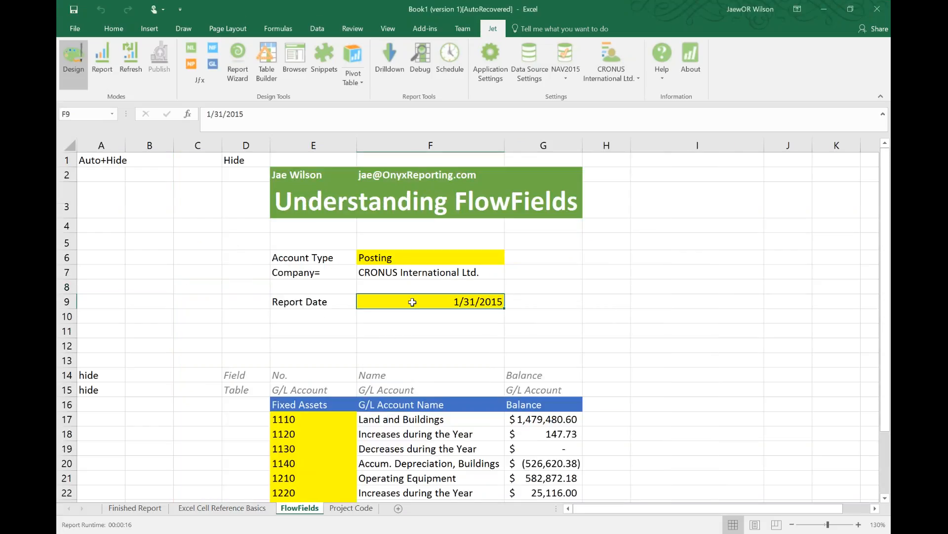
type("1/1/2012")
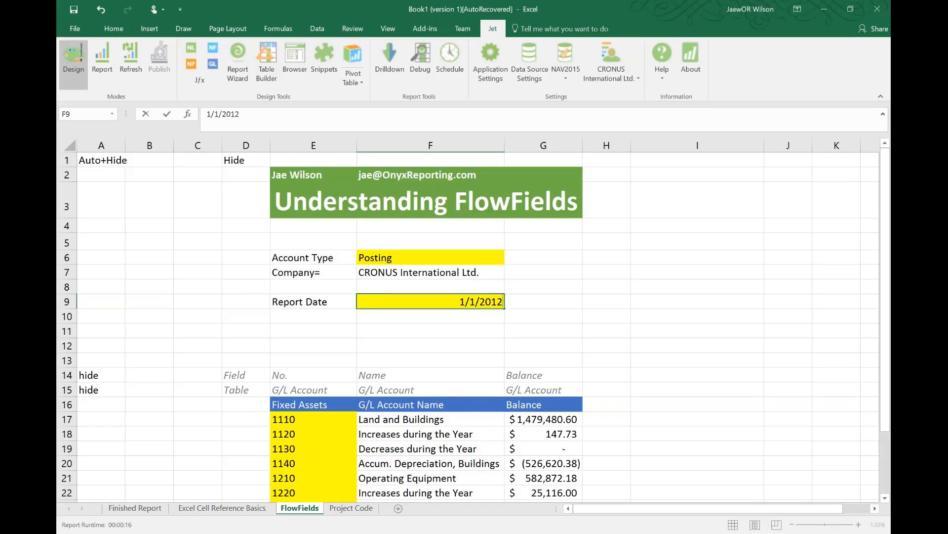
key("Return")
scroll(415, 304, "down", 1)
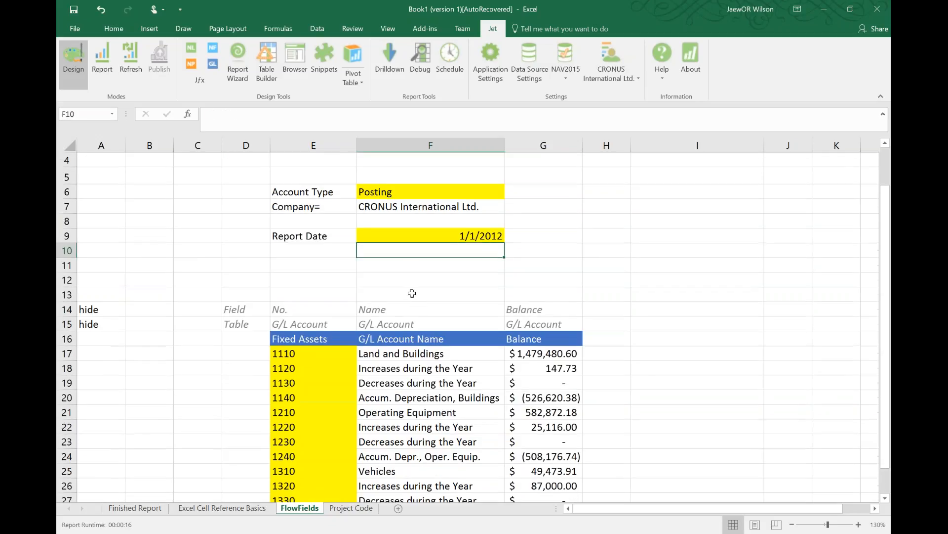
Step: Change the Report Date in F9 to 1/1/2016
left_click(410, 233)
type("1")
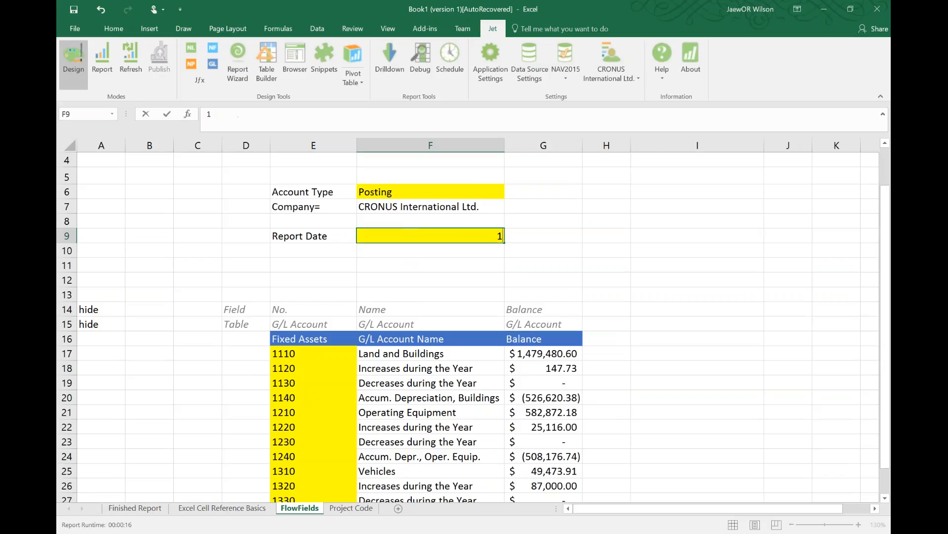
type("/1/2016")
key("Return")
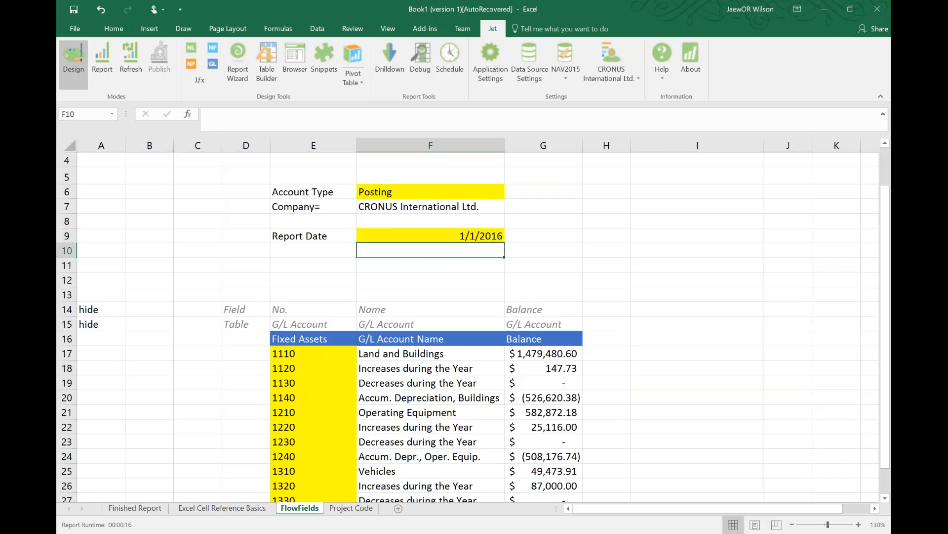
Step: Examine the Field and Table labels in rows 14 and 15 above the report, and the Balance column
left_click(569, 236)
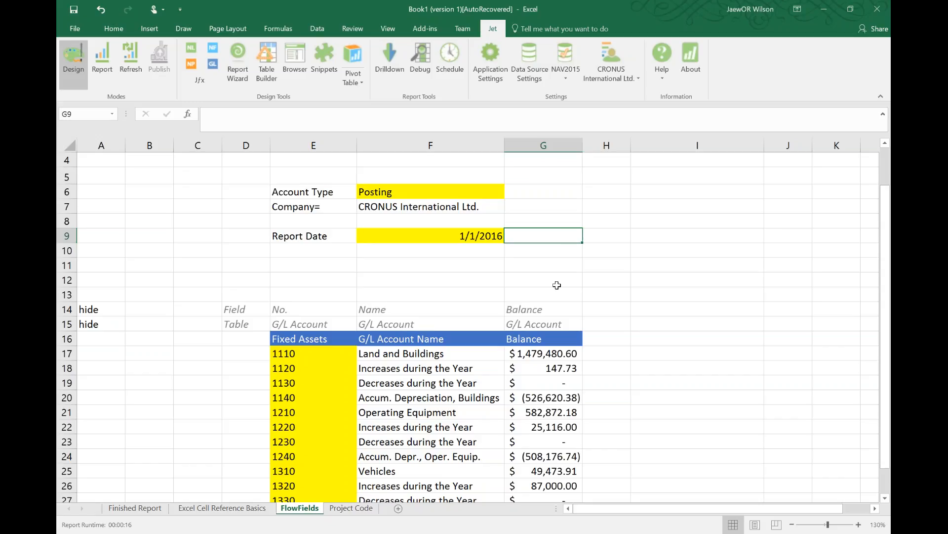
left_click(556, 309)
left_click_drag(479, 315, 266, 326)
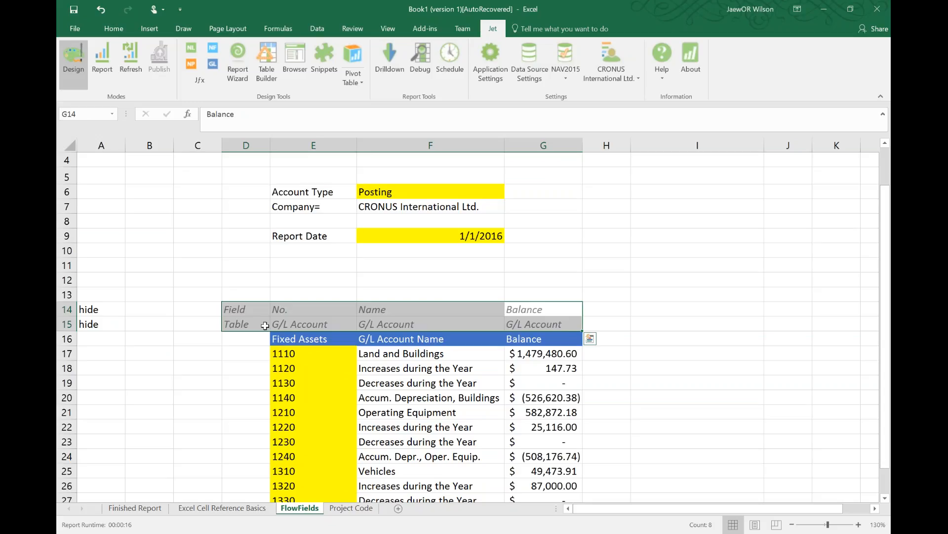
left_click(242, 265)
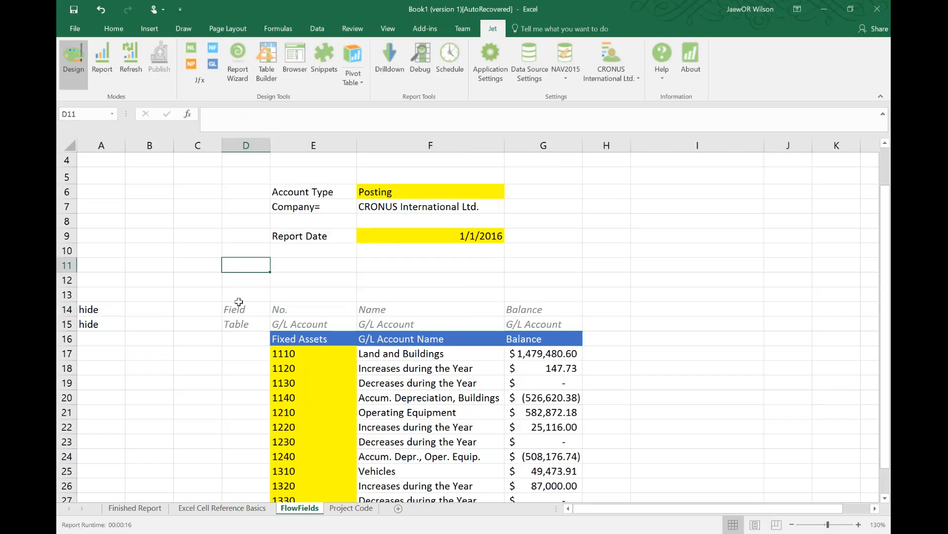
left_click_drag(240, 319, 547, 328)
left_click(297, 290)
left_click_drag(247, 309, 537, 310)
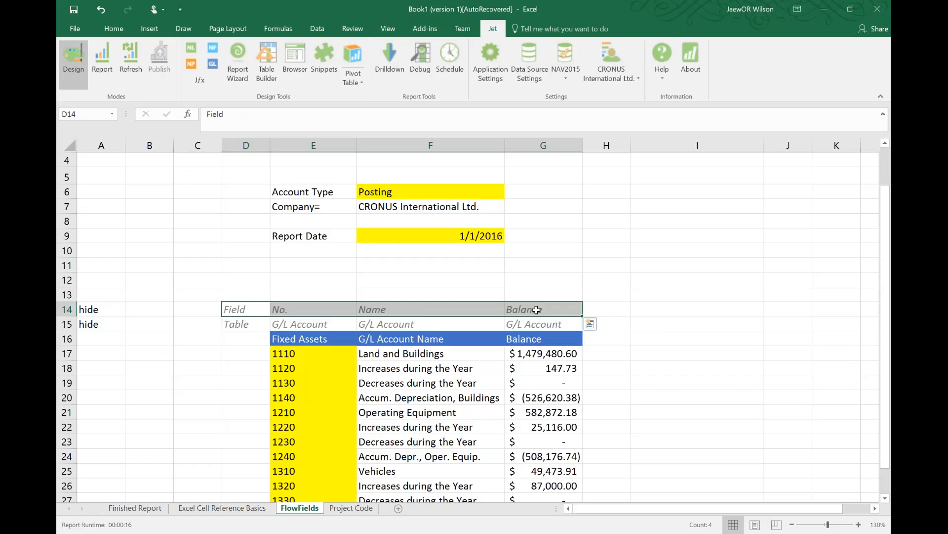
left_click(562, 284)
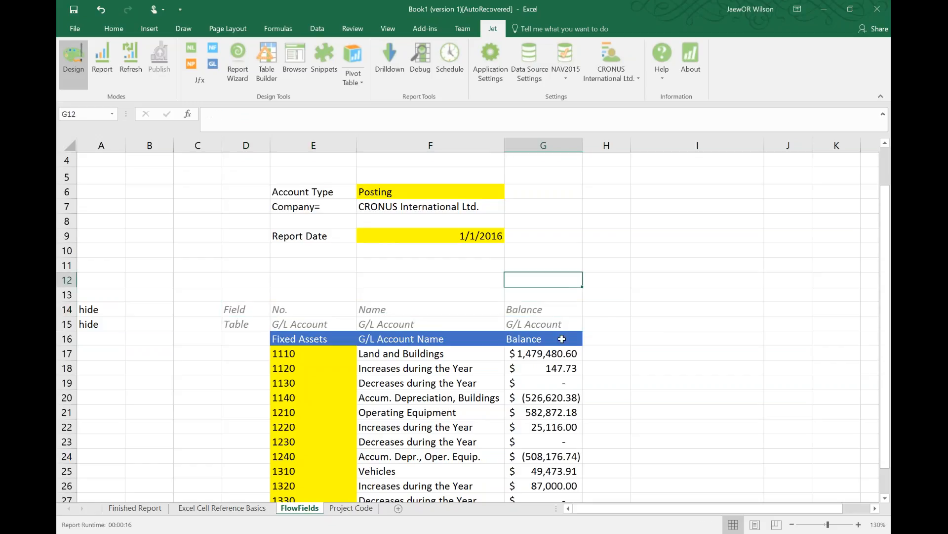
left_click(546, 144)
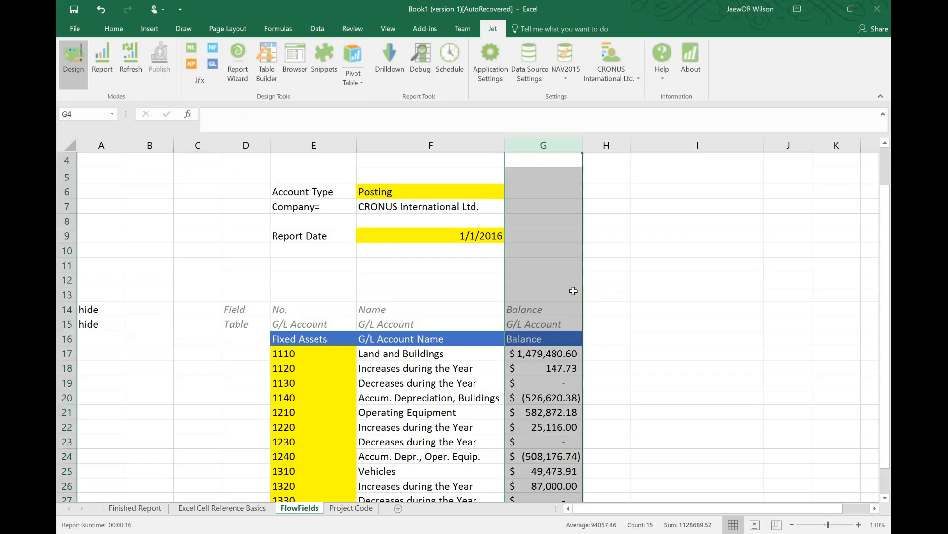
left_click(871, 30)
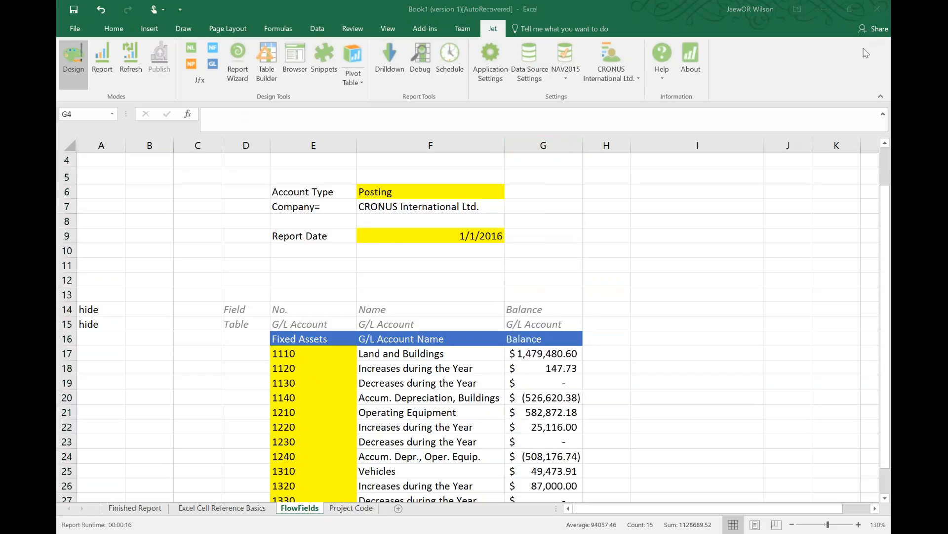
Step: Add the note "What is Balance?" in I7 with the answer "sum(Amount) G/L Entry" in I8
left_click(655, 253)
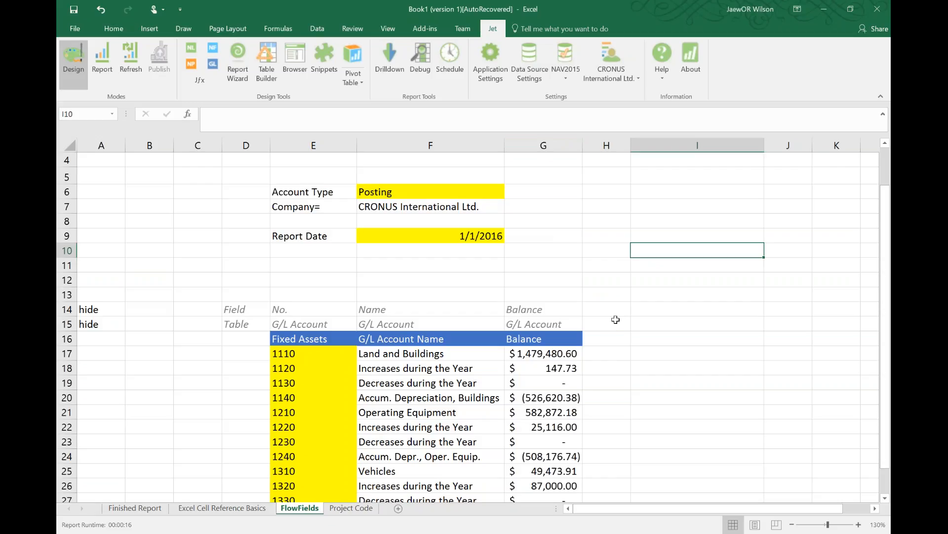
scroll(615, 320, "up", 1)
left_click(647, 270)
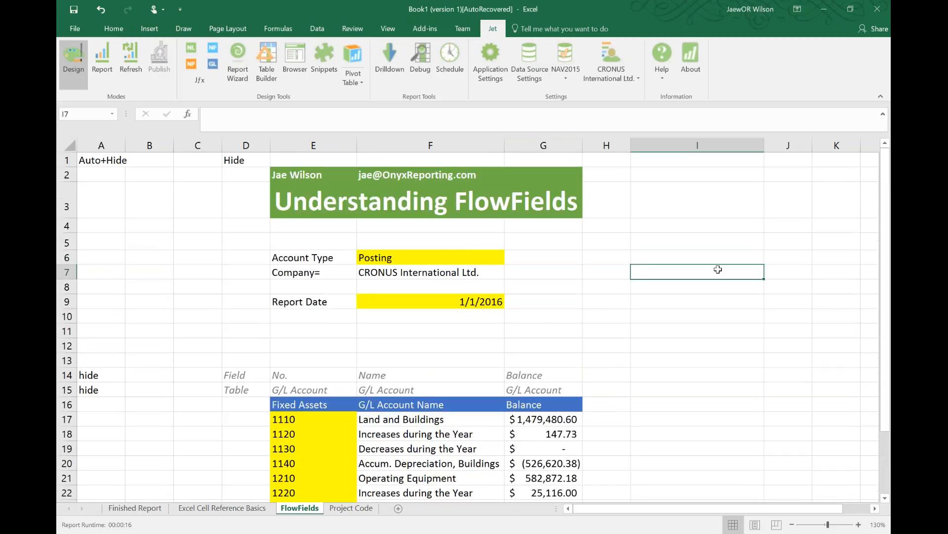
type("What is B")
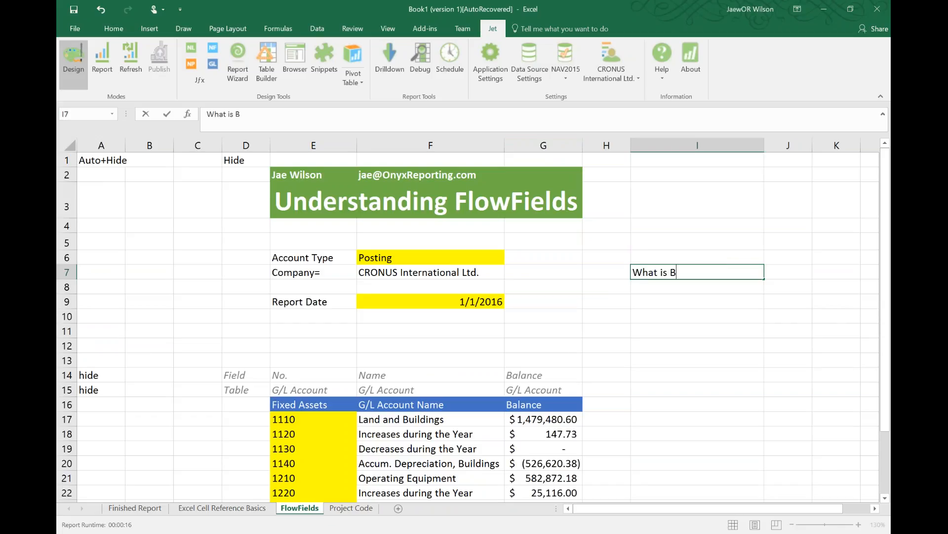
type("alance?")
key("Return")
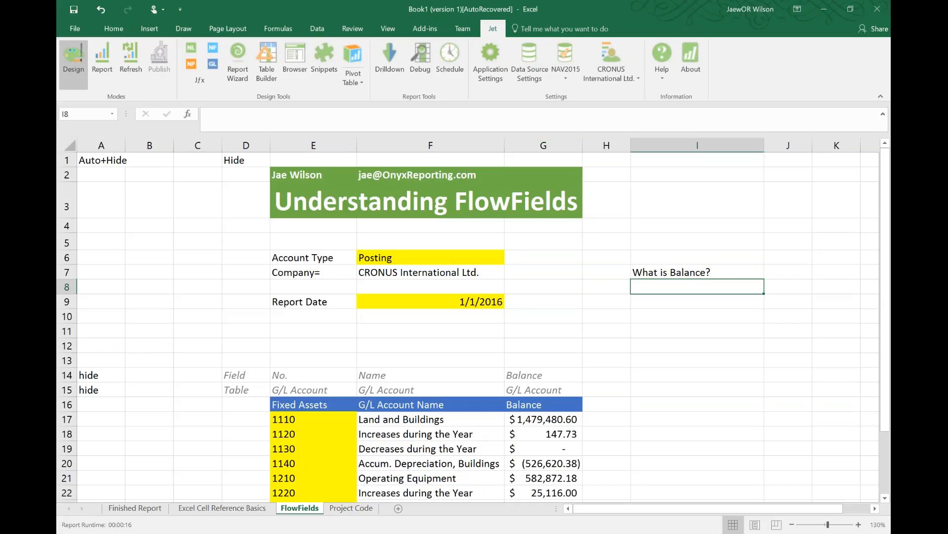
type("sum(Amoun")
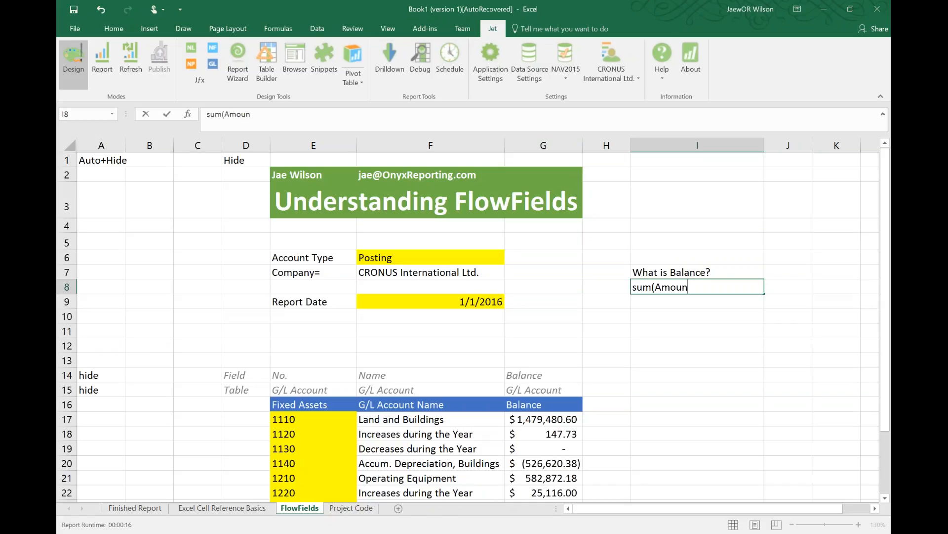
type("t) G/L Entry")
key("Return")
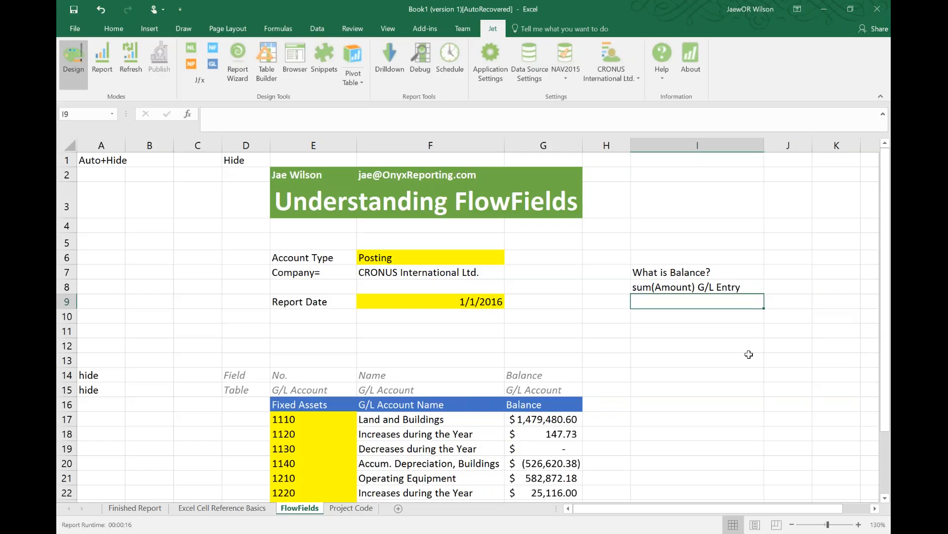
left_click(686, 282)
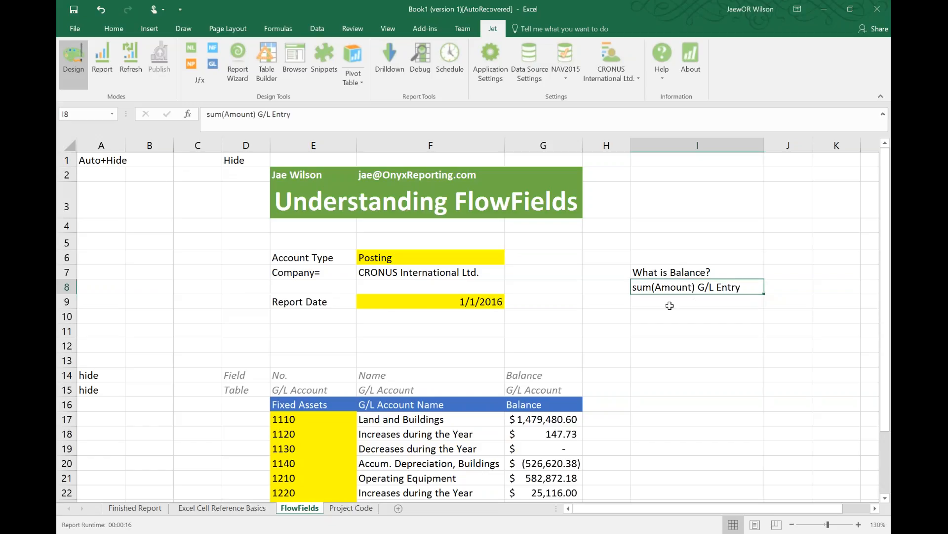
Step: Add the note "What is FlowField?" in I4 with the answer "A Calculated Field" in I5
left_click(672, 228)
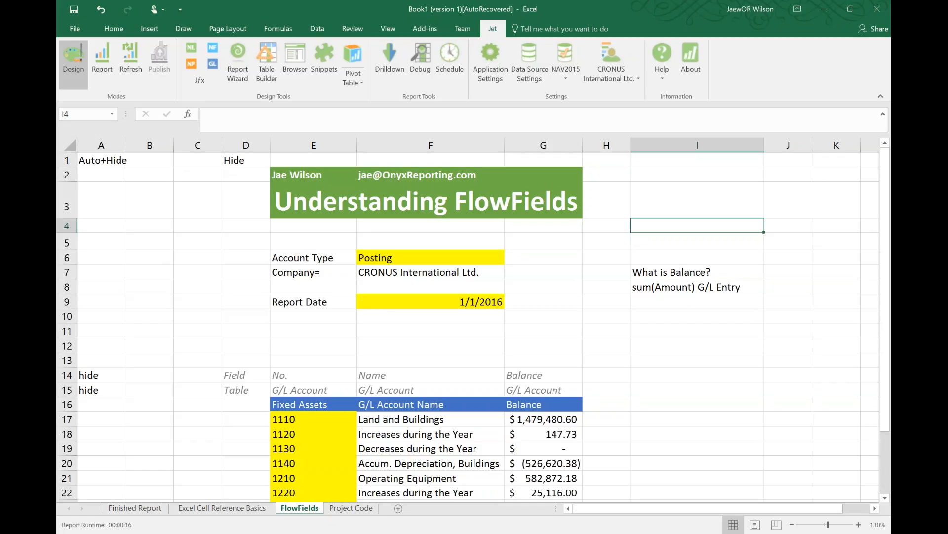
type("What is  FlowF")
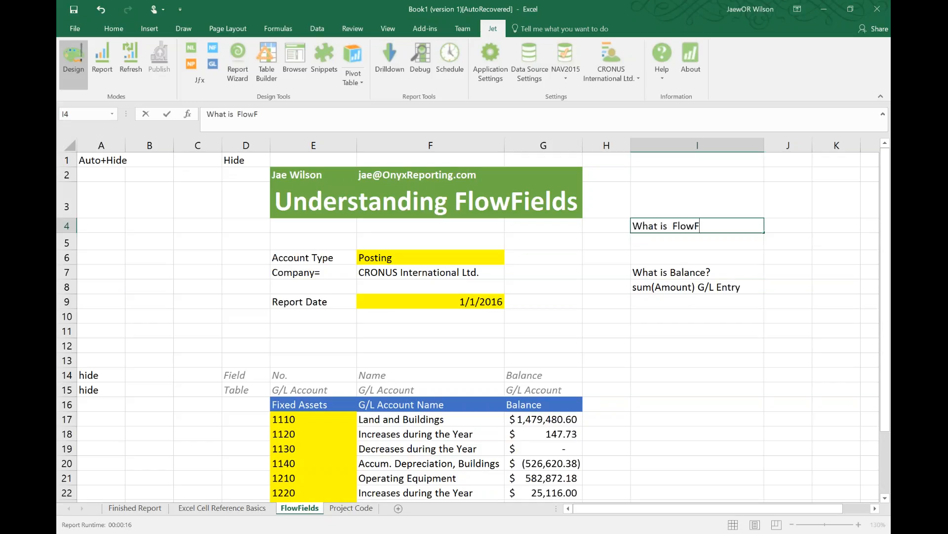
type("ield?")
key("Return")
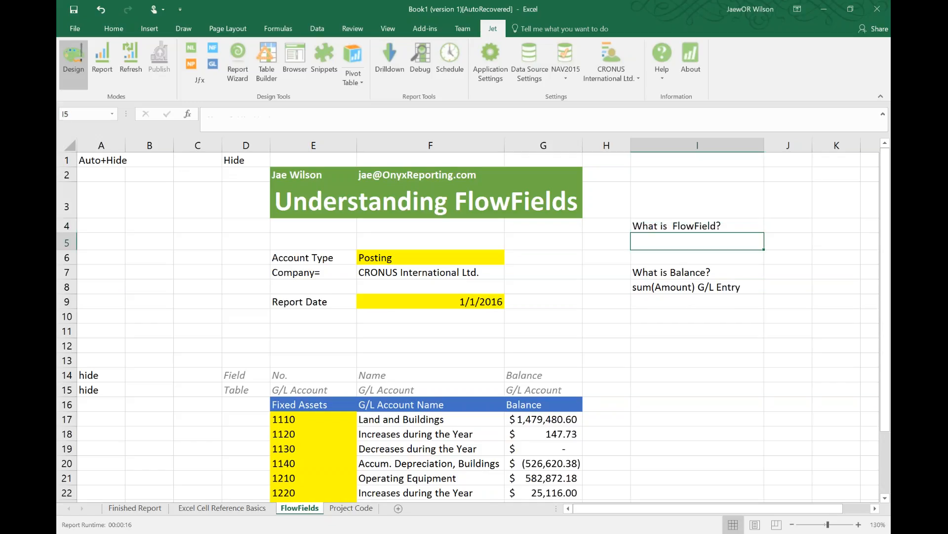
type("A ")
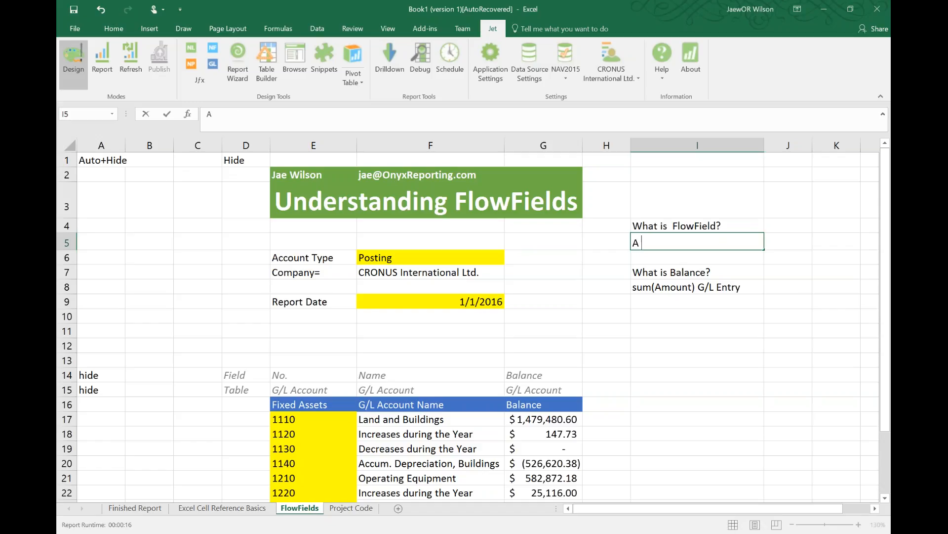
type("Calculated Field")
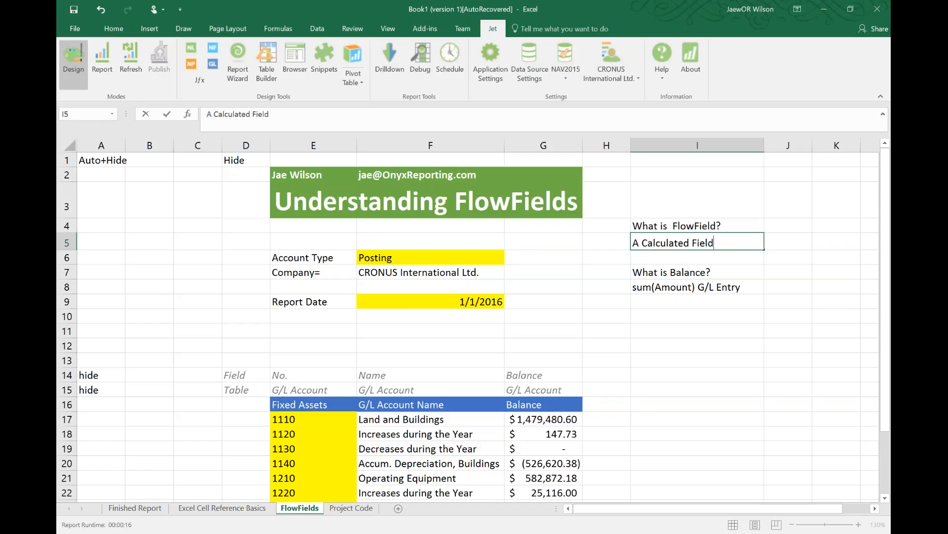
key("Return")
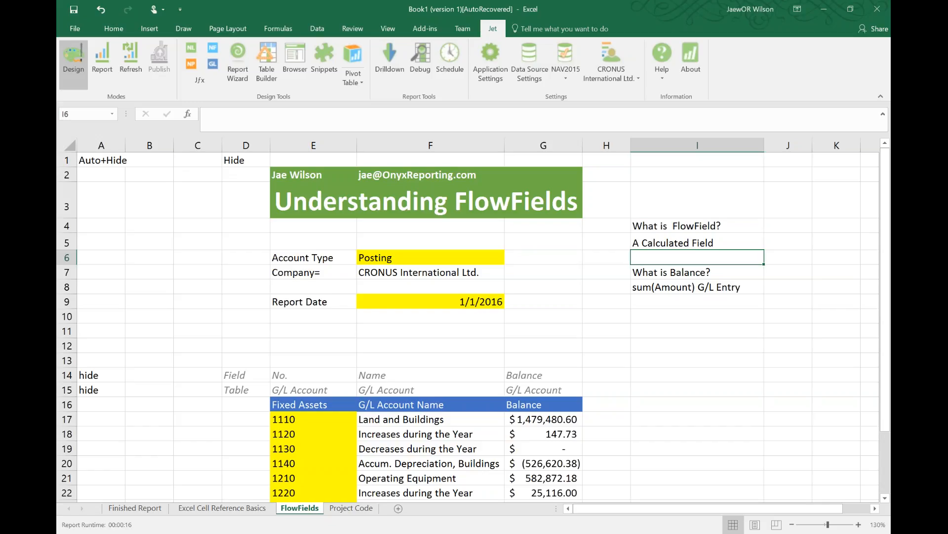
Step: Enter the note "Use the Jet Browser to explore the CalcFormula" in I10
left_click(657, 318)
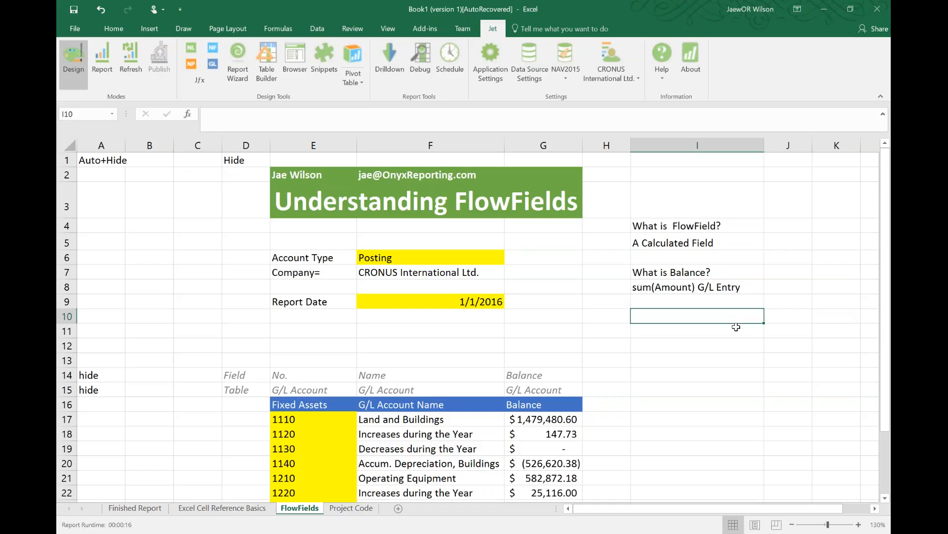
type("Use ")
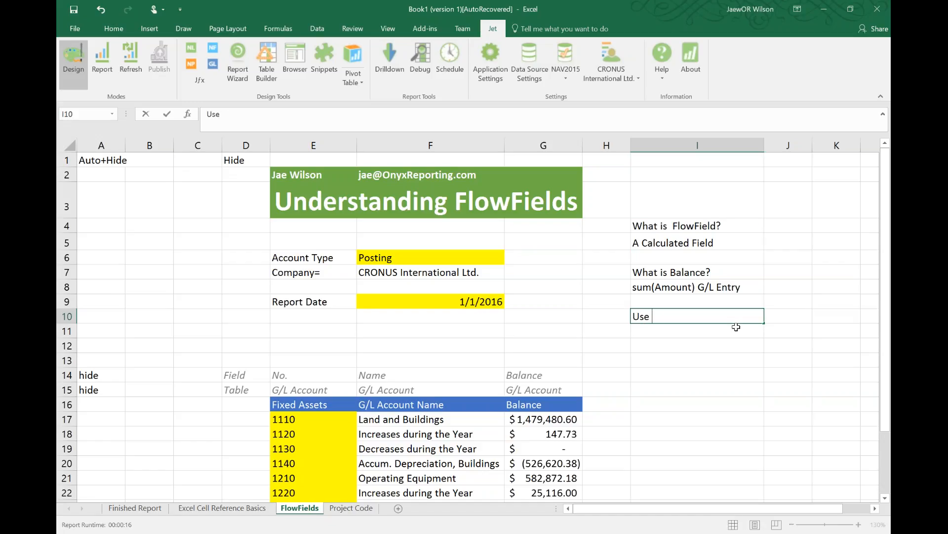
type("the Jet Browse")
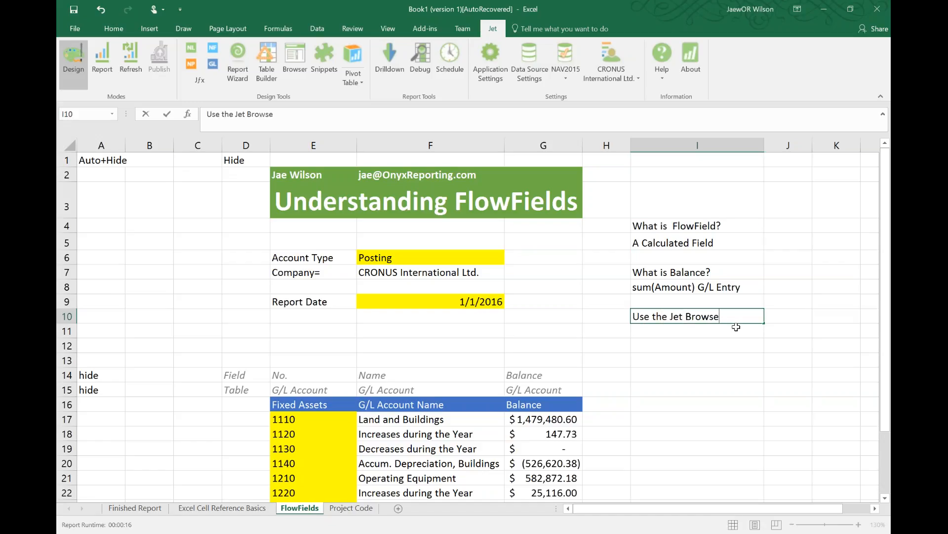
type("r to explore the C")
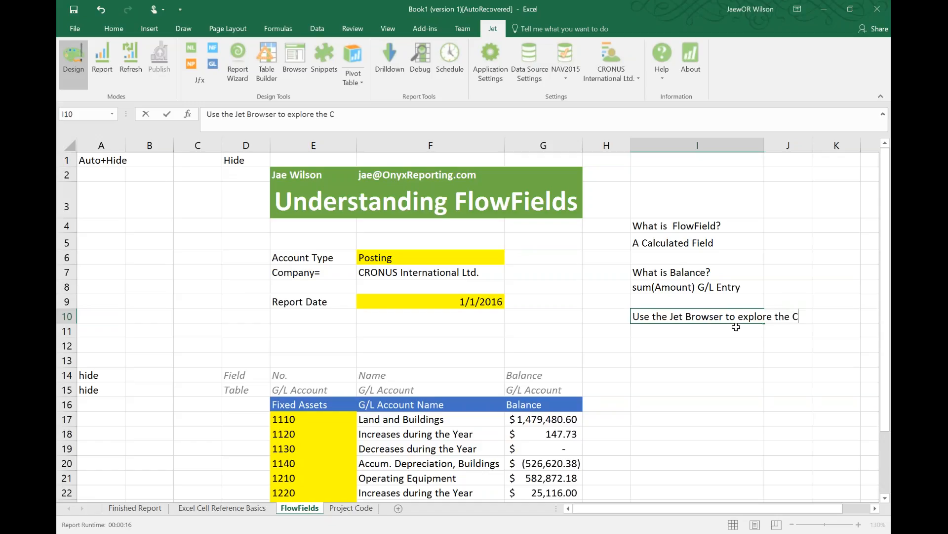
type("alcFormuila")
key("Return")
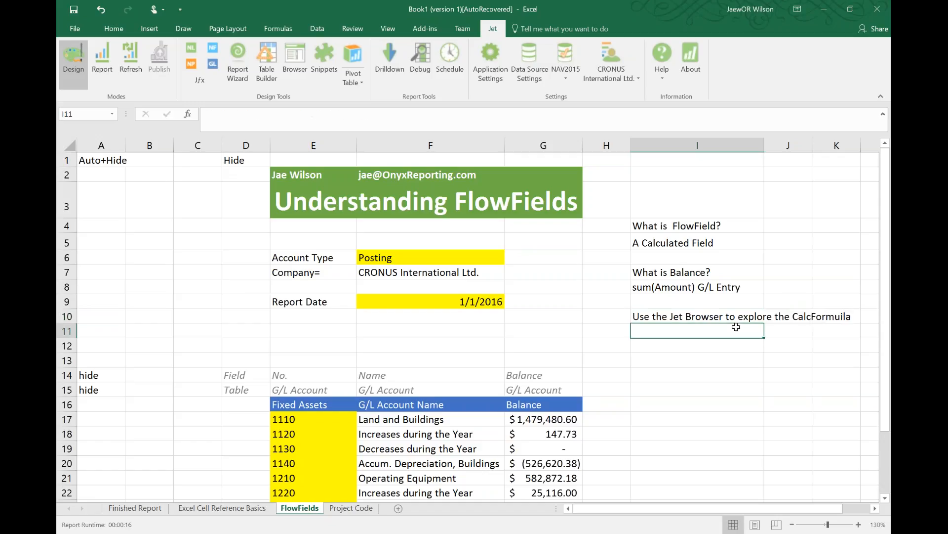
key("Up")
key("F2")
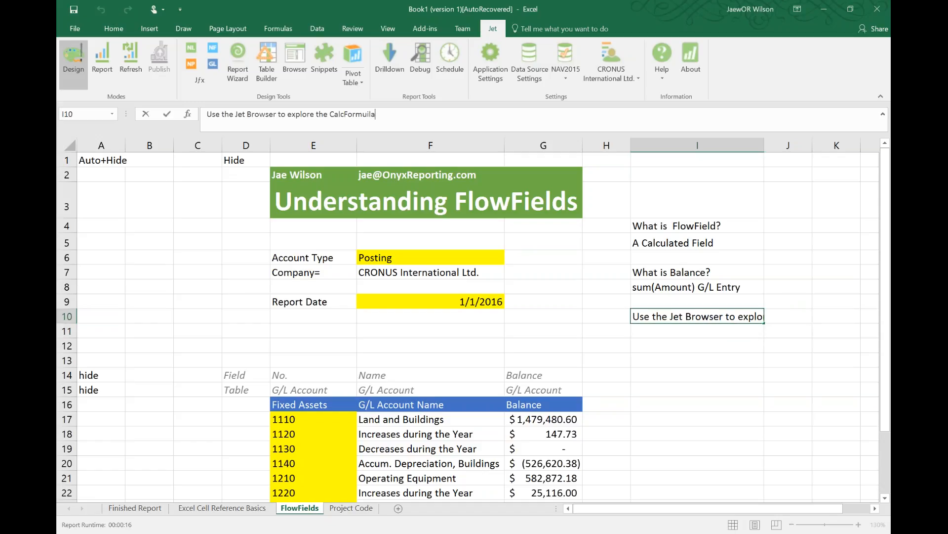
key("BackSpace")
key("BackSpace")
type("a")
key("Return")
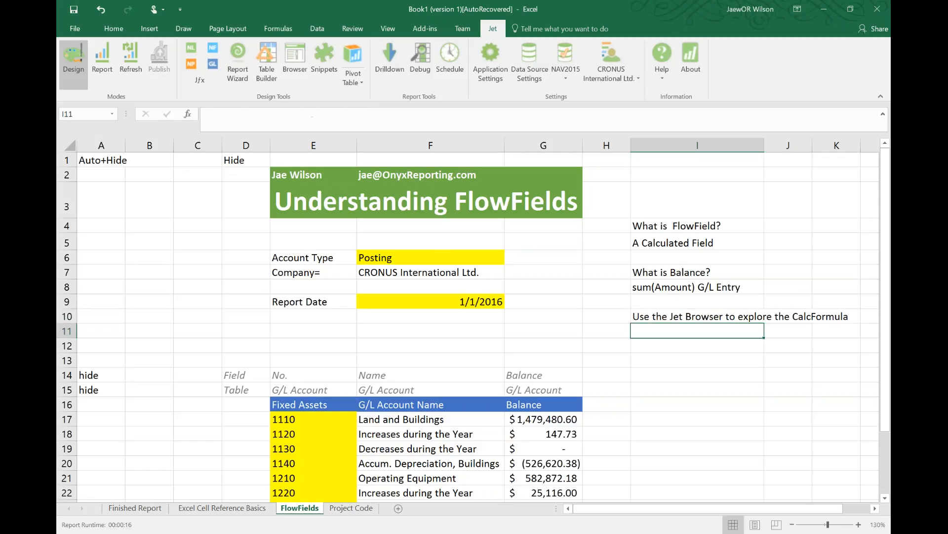
Step: Open the Jet Browser and select the Balance field of the G/L Account table
left_click(294, 54)
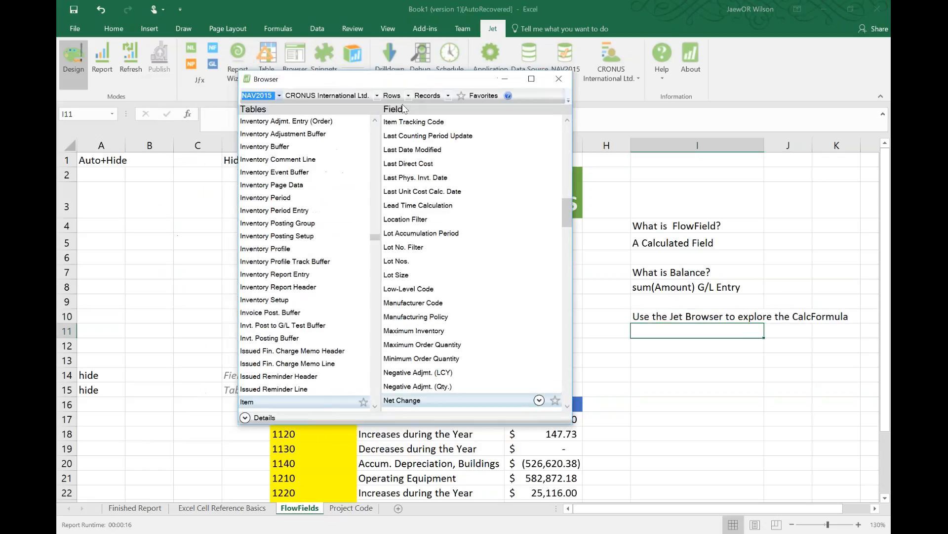
left_click(267, 184)
scroll(267, 185, "down", 5)
scroll(267, 222, "up", 7)
left_click(267, 222)
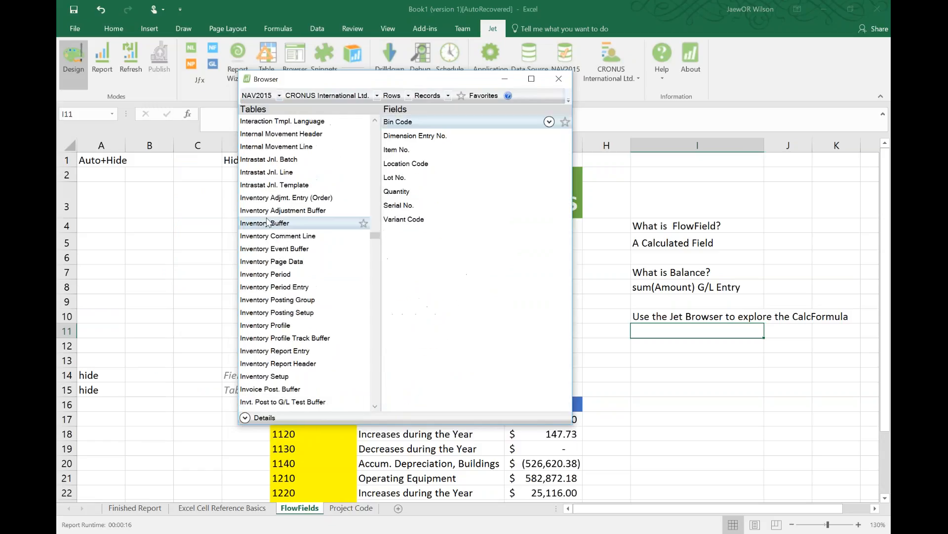
key("g")
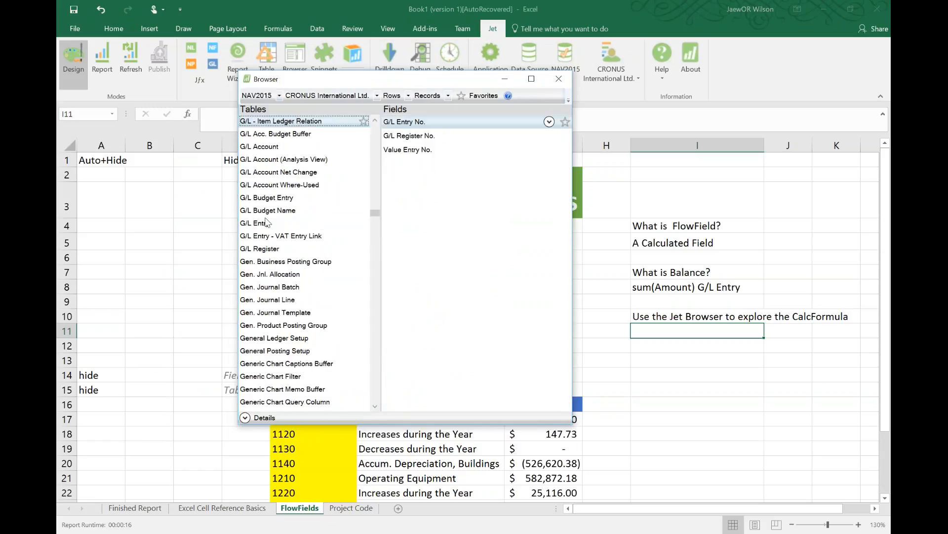
left_click(264, 146)
left_click(449, 193)
key("b")
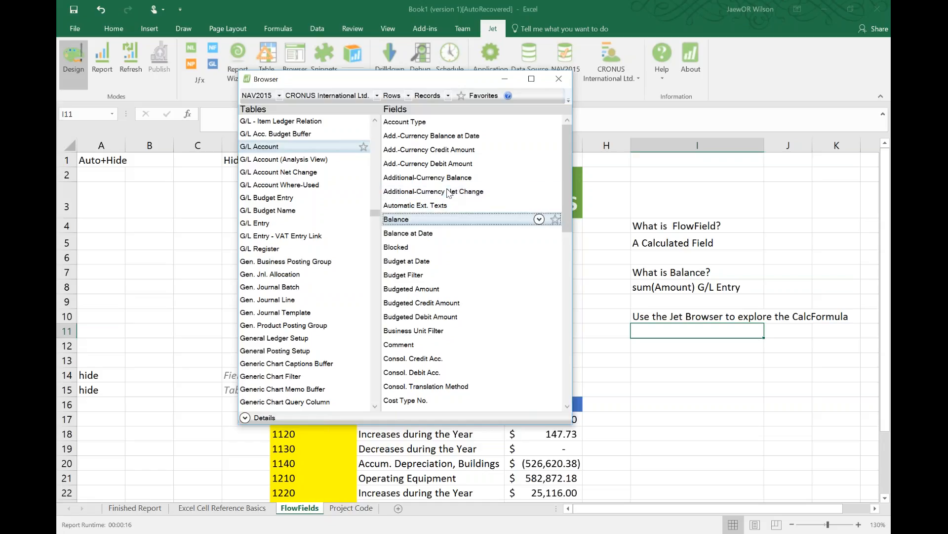
Step: Show the Balance field's details and examine its CalcFormula and Used Fields
left_click(247, 419)
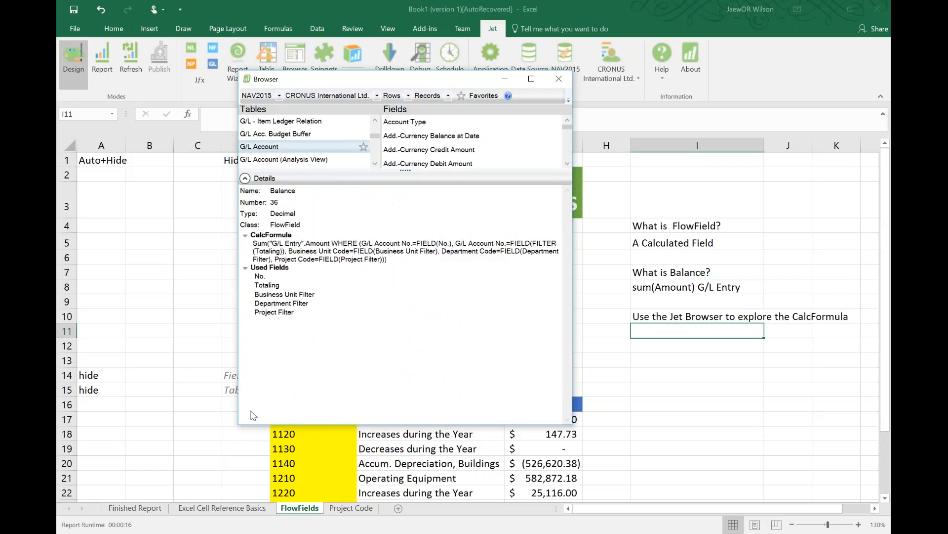
left_click(246, 236)
left_click(245, 244)
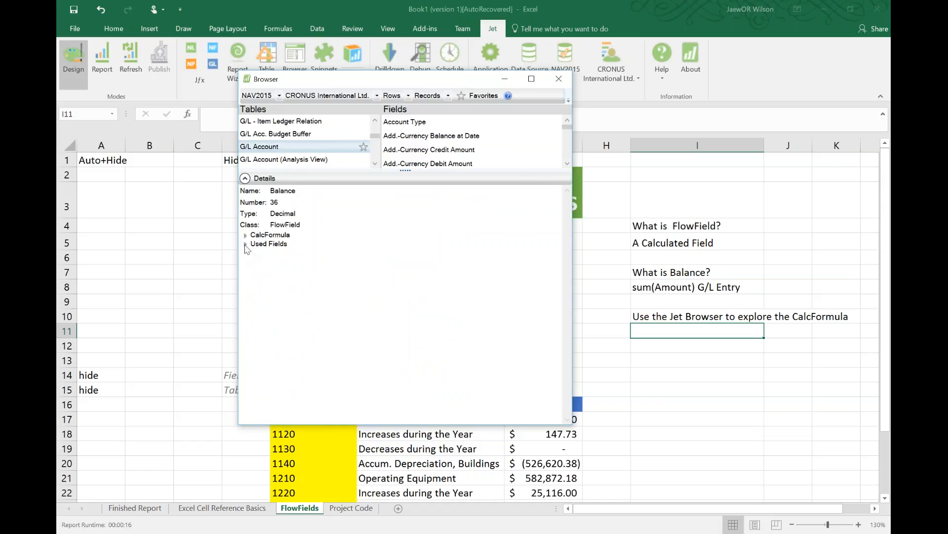
left_click(245, 243)
left_click(245, 235)
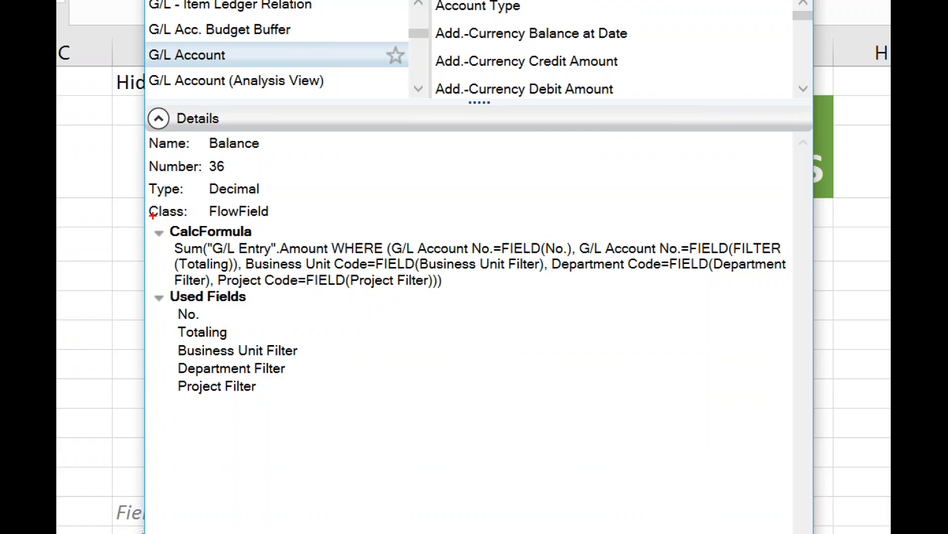
mouse_move(169, 235)
left_mouse_down()
mouse_move(278, 265)
mouse_move(334, 265)
left_mouse_up()
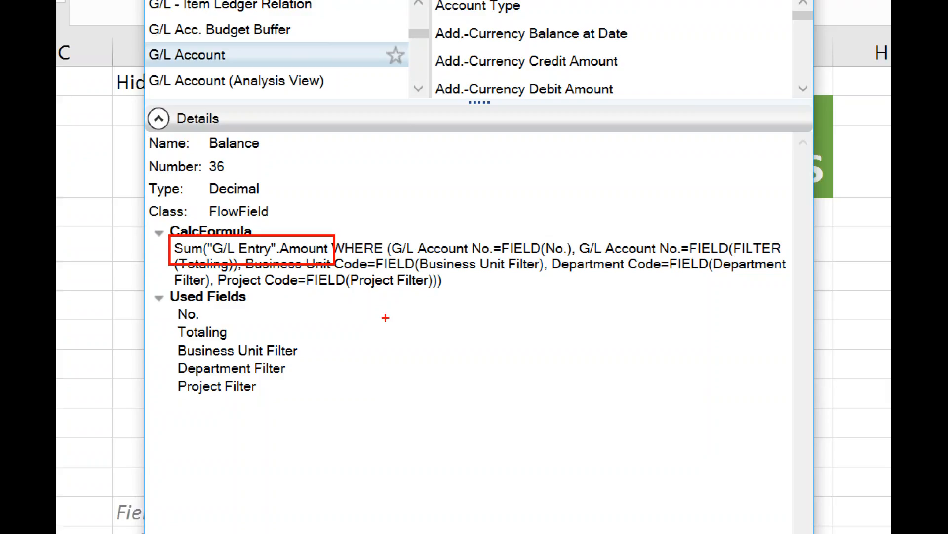
left_click_drag(162, 299, 229, 342)
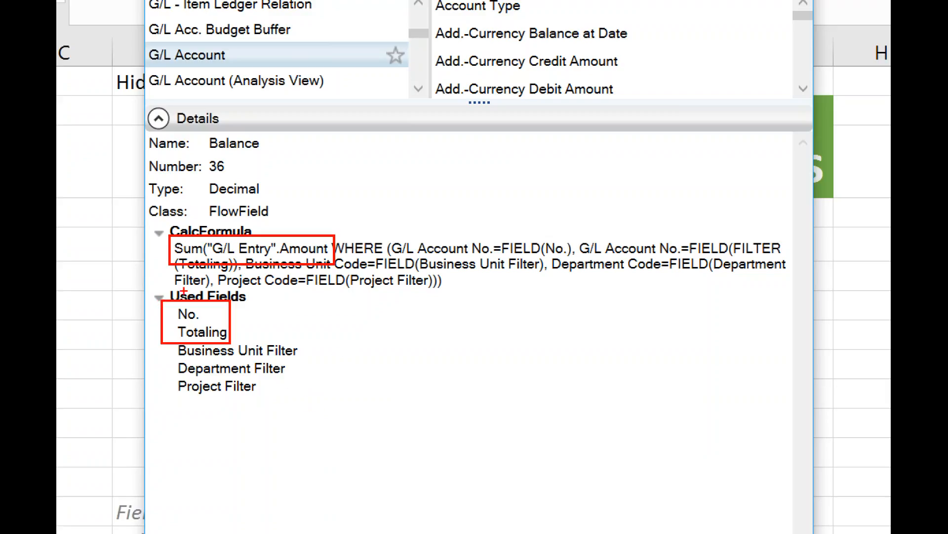
mouse_move(158, 299)
left_mouse_down()
mouse_move(295, 400)
mouse_move(318, 404)
left_mouse_up()
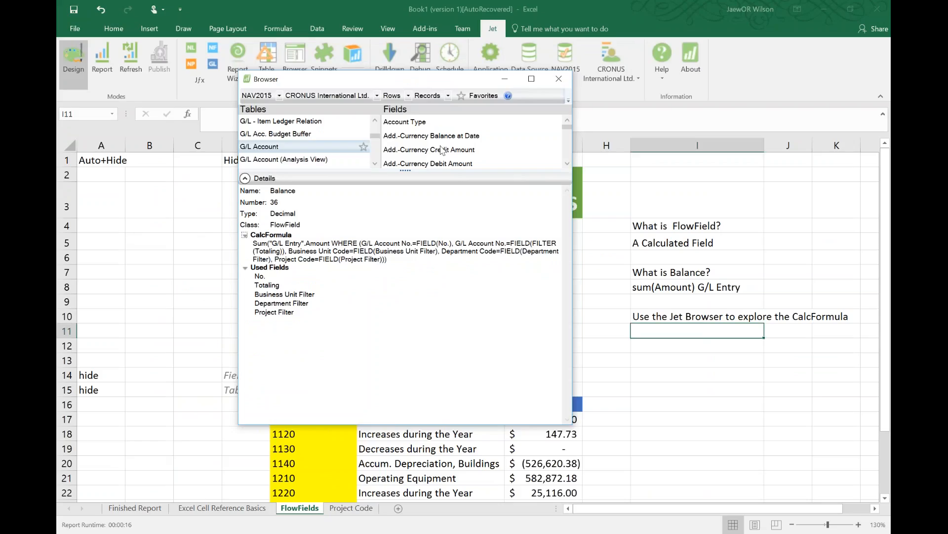
Step: Select the Balance at Date field of the G/L Account table in the Jet Browser
left_click_drag(437, 80, 798, 197)
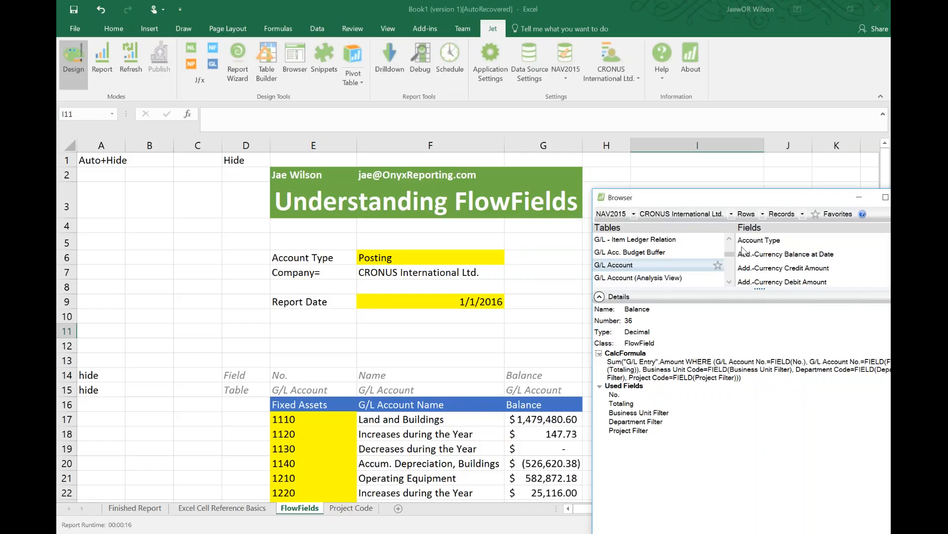
left_click_drag(720, 205, 406, 120)
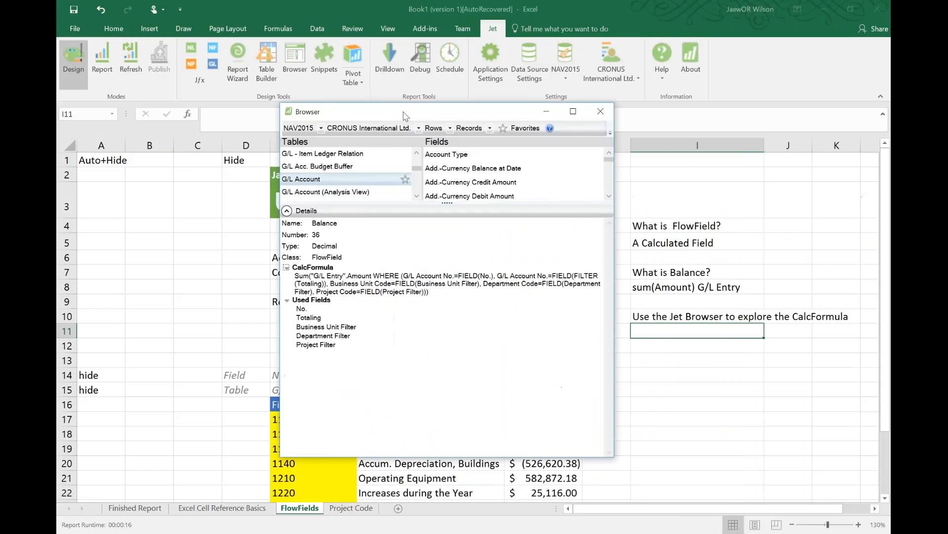
left_click(435, 169)
key("b")
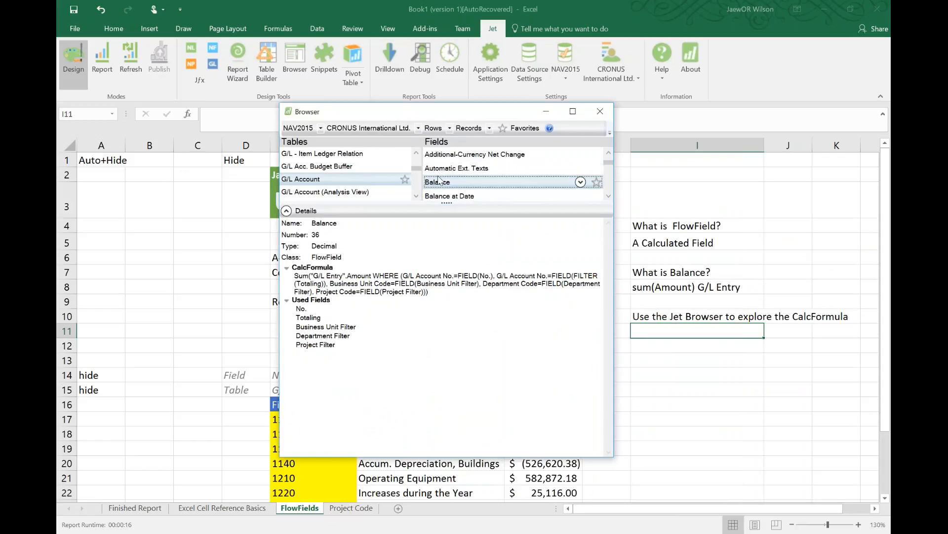
key("l")
left_click(449, 171)
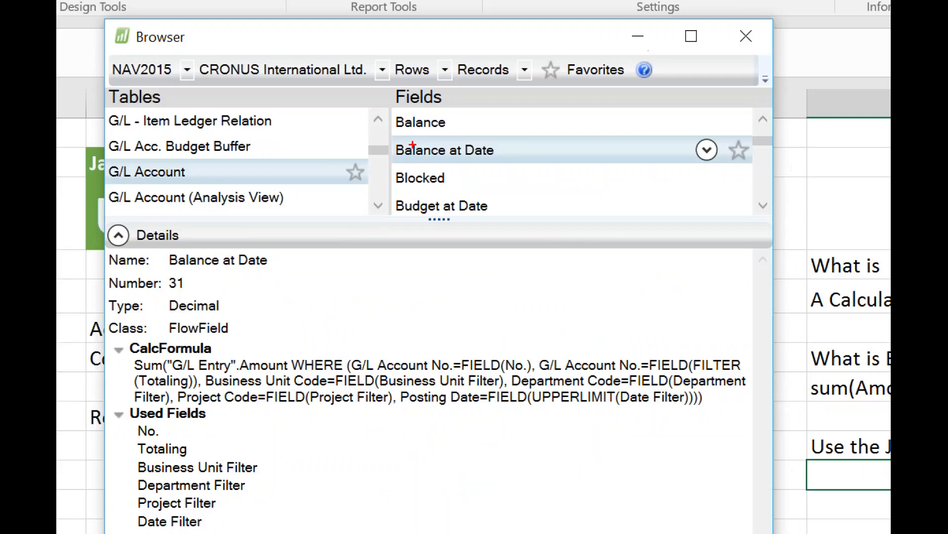
Step: Examine the Balance at Date field's CalcFormula and Used Fields for the date filter, and close the Jet Browser
left_click_drag(390, 107, 513, 163)
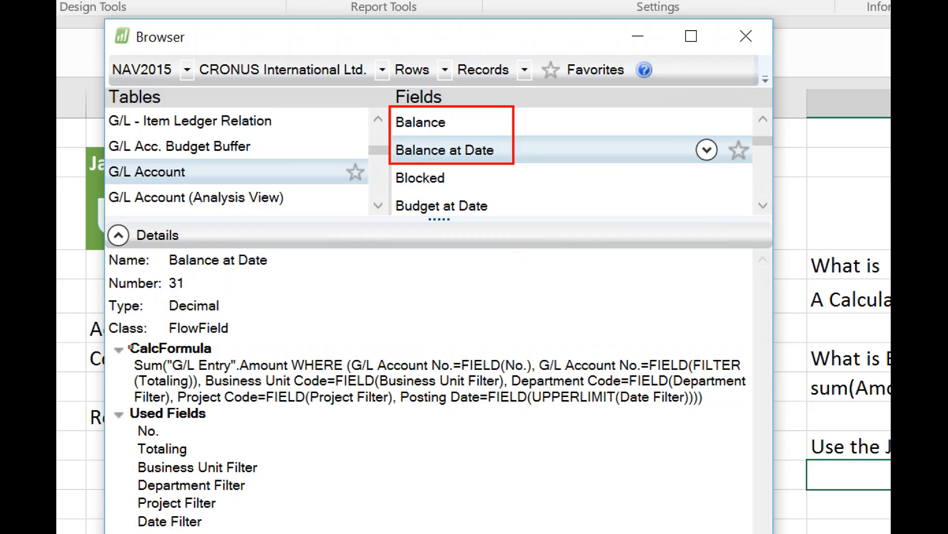
left_click_drag(129, 345, 290, 372)
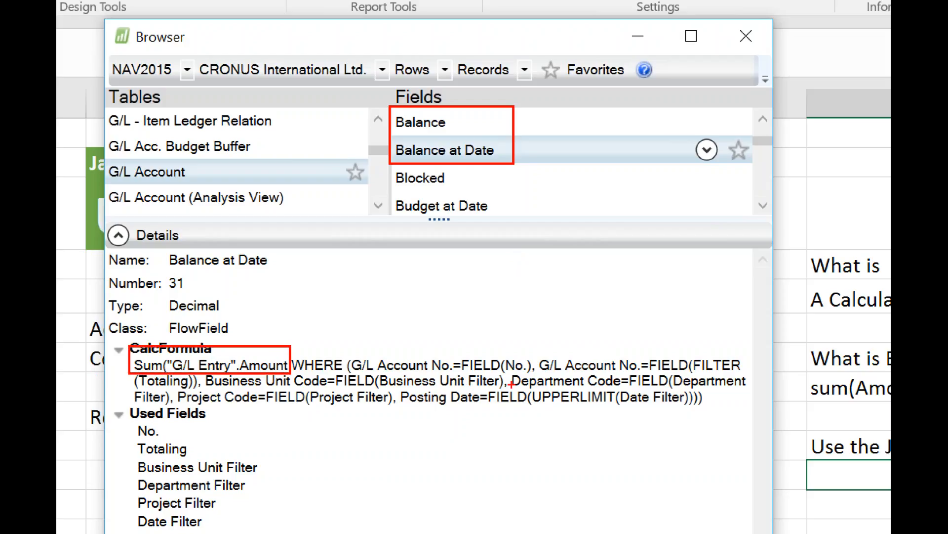
mouse_move(395, 383)
left_mouse_down()
mouse_move(437, 399)
mouse_move(702, 409)
left_mouse_up()
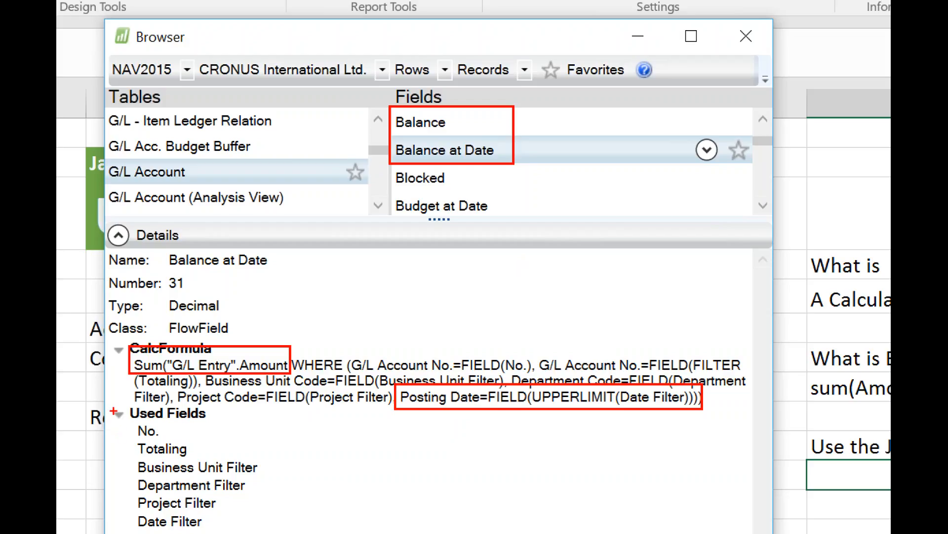
left_click_drag(114, 409, 271, 532)
left_click_drag(129, 512, 217, 531)
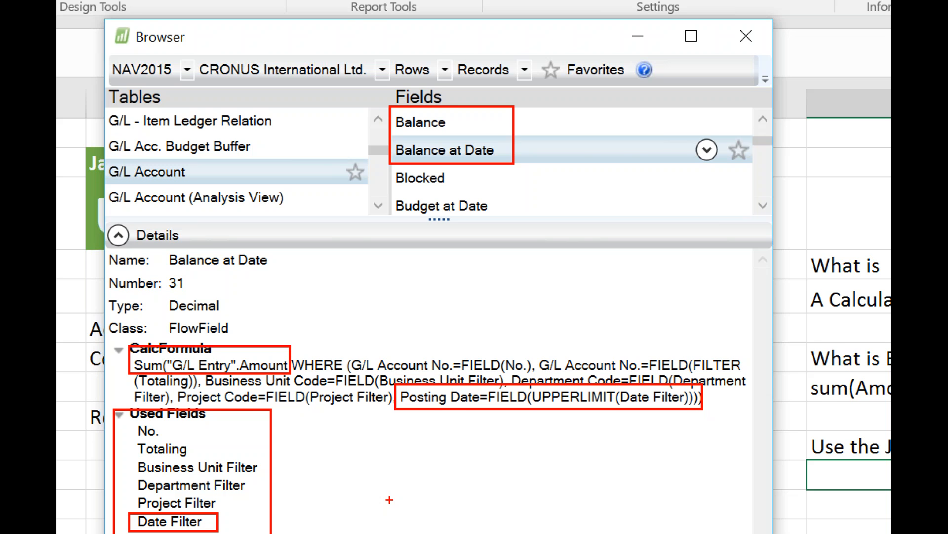
key("Escape")
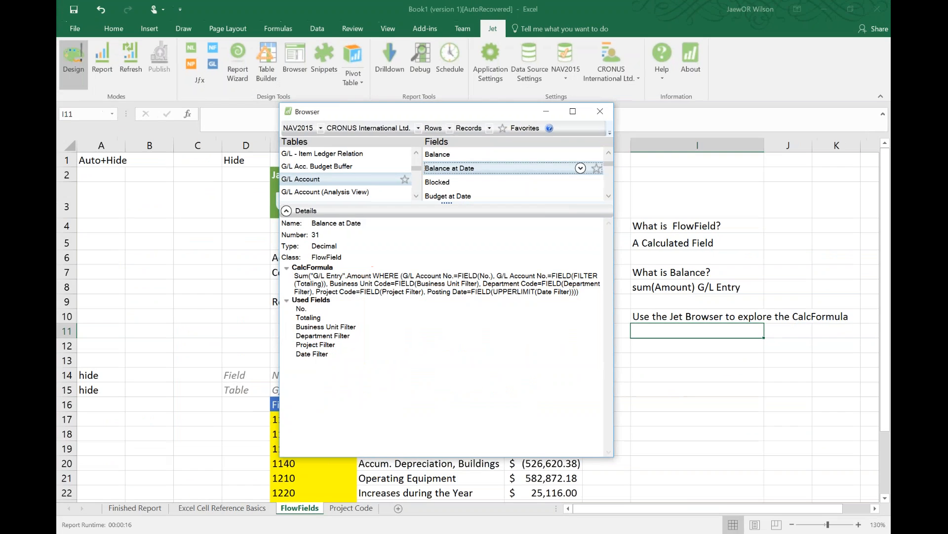
left_click(719, 283)
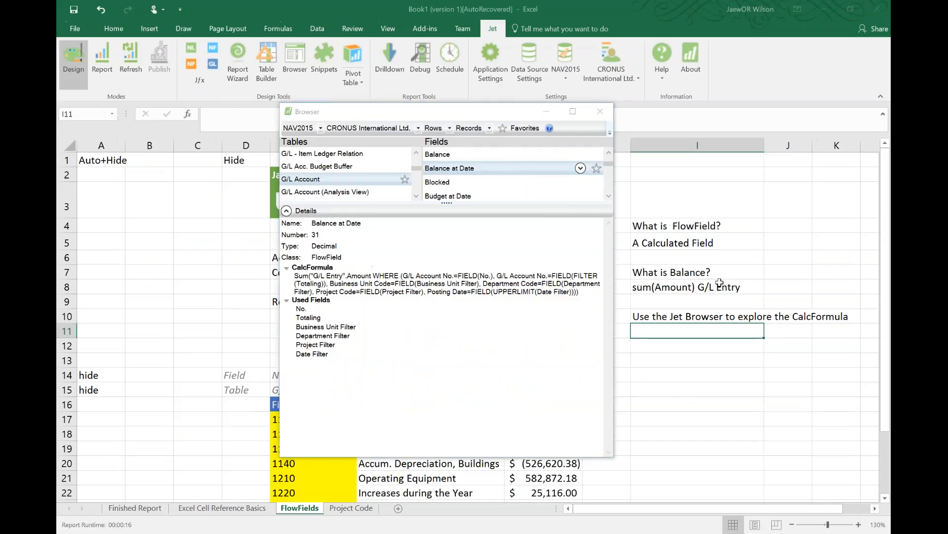
left_click(596, 115)
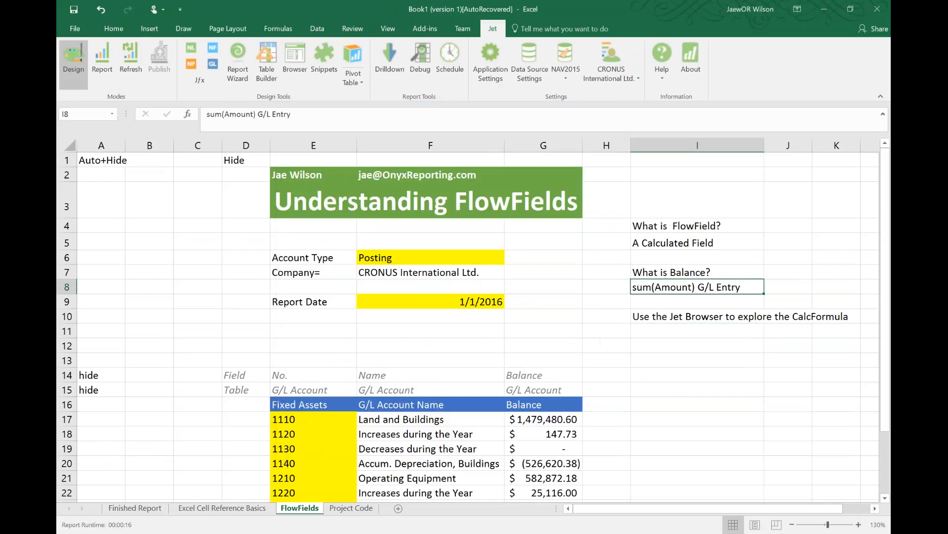
Step: Change the field in G17's NL formula to Balance At Date and fill the formula down through G28
left_click(443, 292)
scroll(444, 291, "down", 2)
left_click(539, 309)
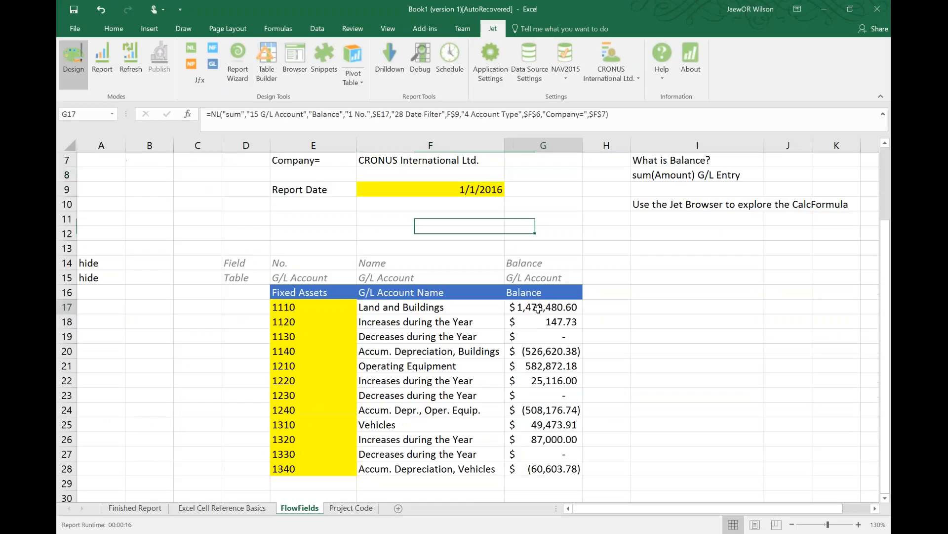
left_click(340, 117)
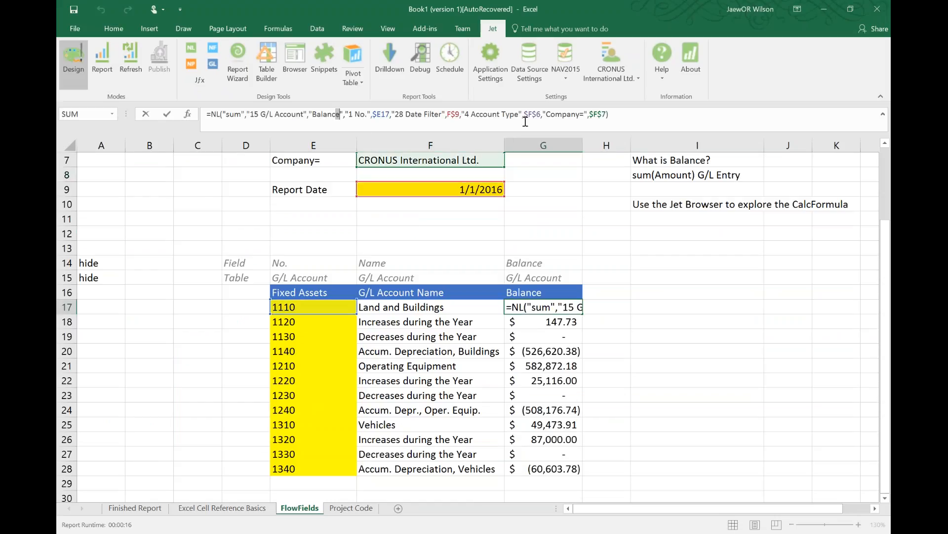
type("At ")
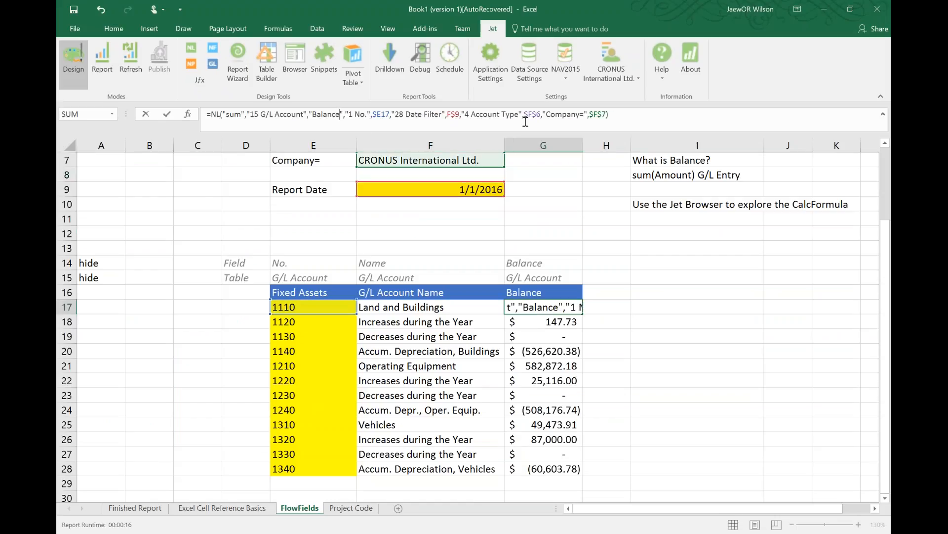
type("Date")
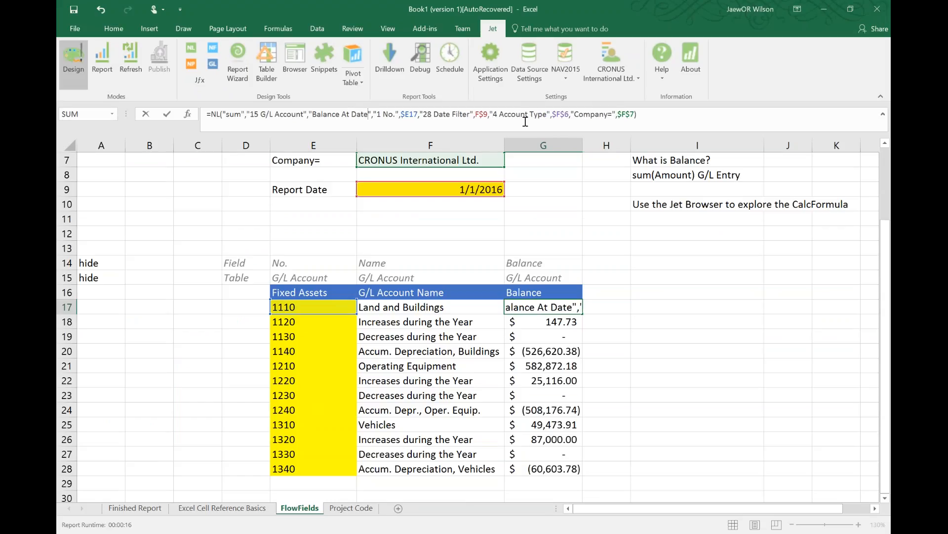
key("Return")
left_click(569, 307)
left_click_drag(582, 314, 583, 475)
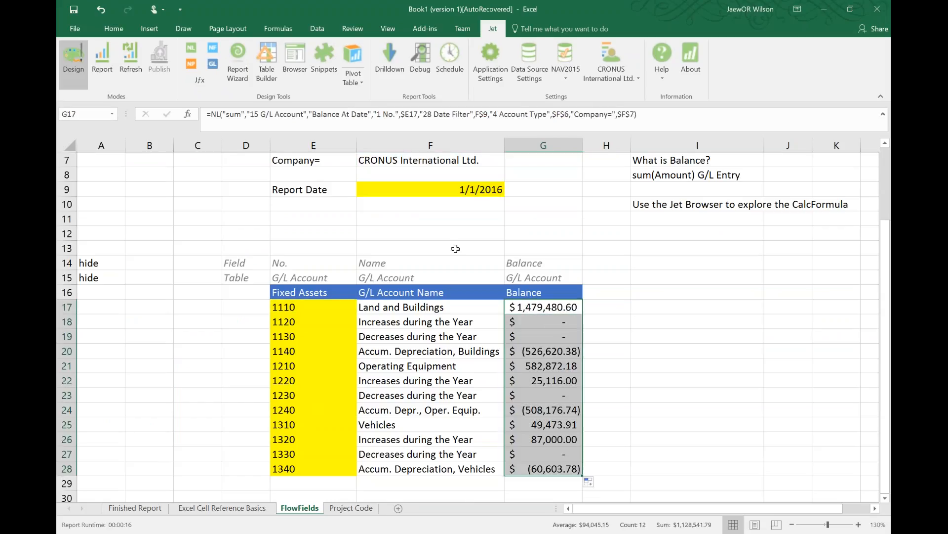
Step: Set the Report Date in F9 to 1/1/2015
left_click(455, 191)
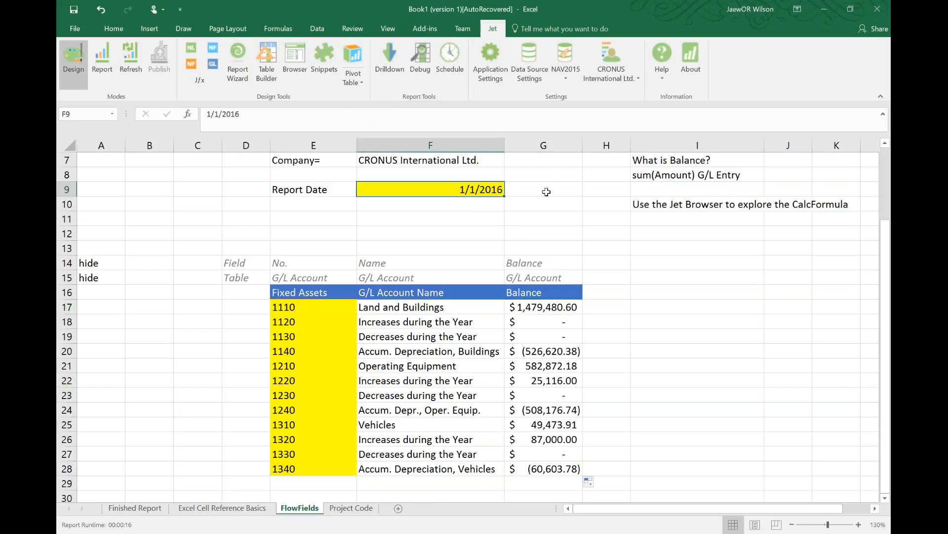
key("BackSpace")
type("1/1/201")
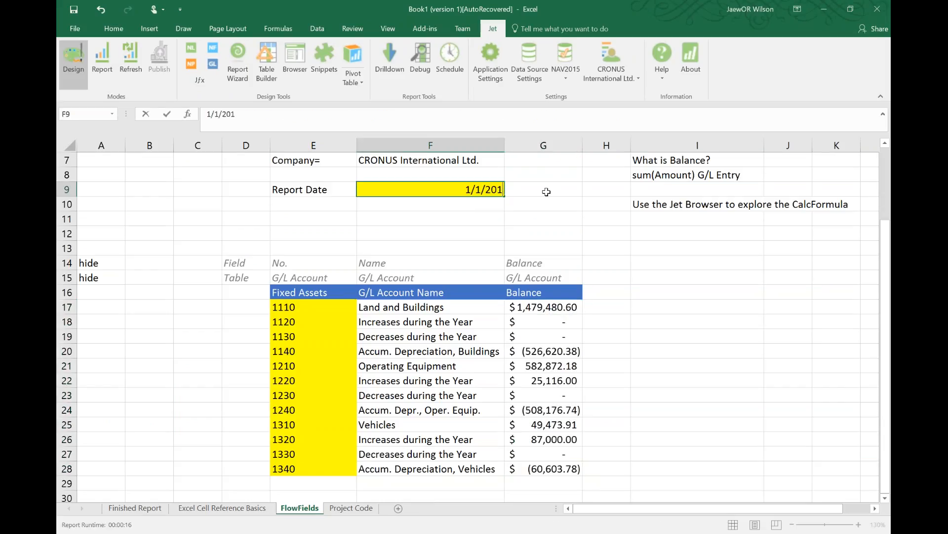
type("5")
key("Return")
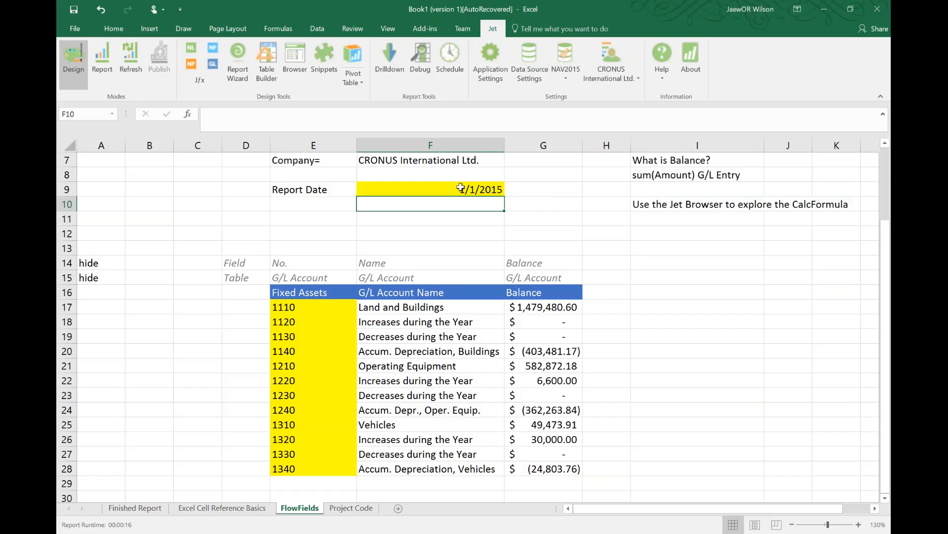
Step: Set the Report Date in F9 to 1/1/2012
left_click(462, 189)
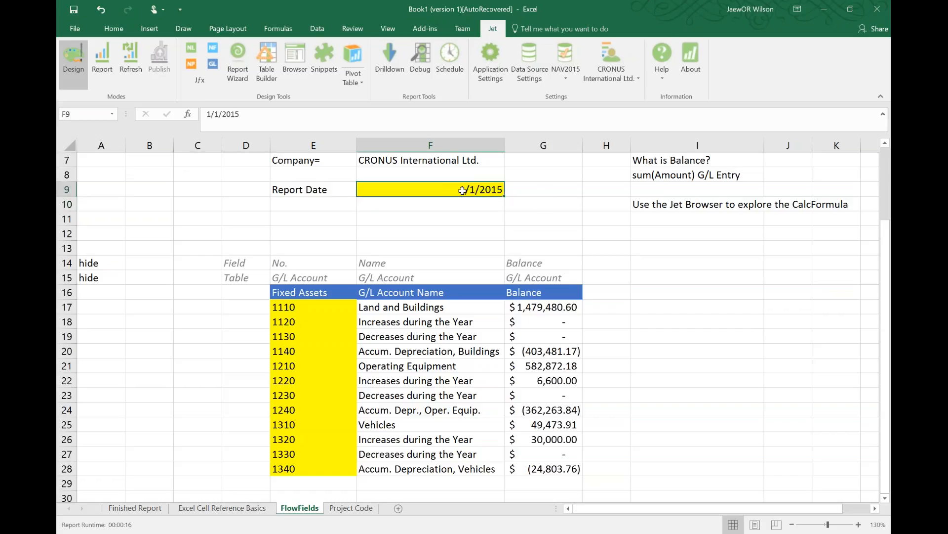
type("1/1/2012")
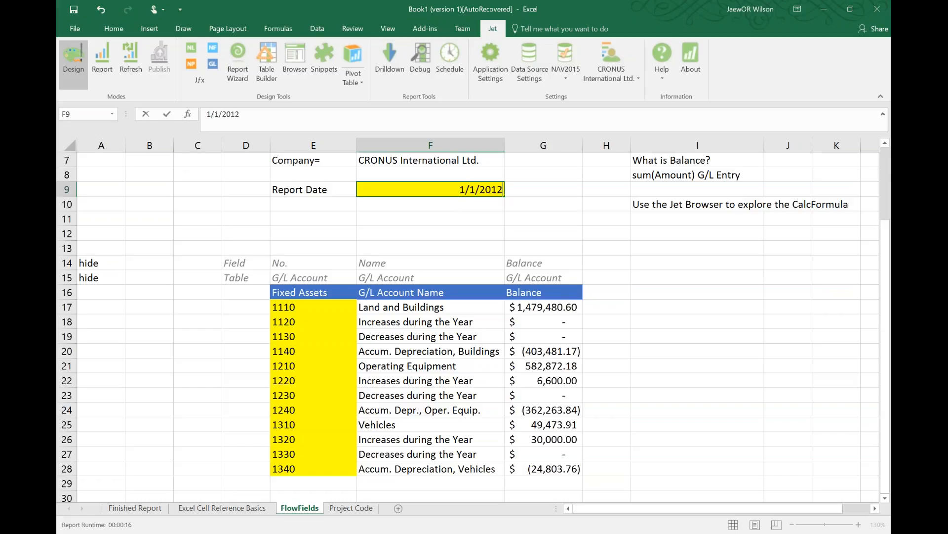
key("Return")
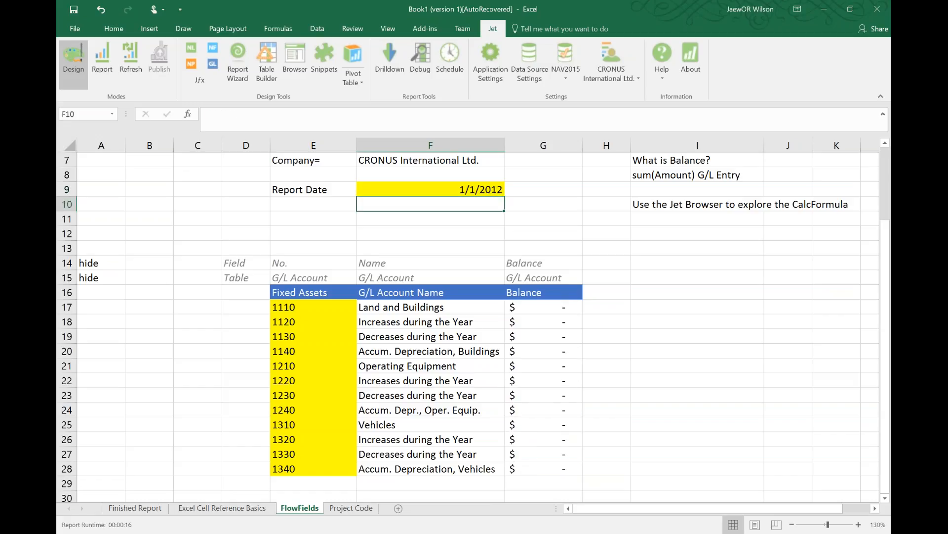
Step: Change the field label above the Balance column in G14 to Balance At Date
left_click(532, 262)
left_click(269, 113)
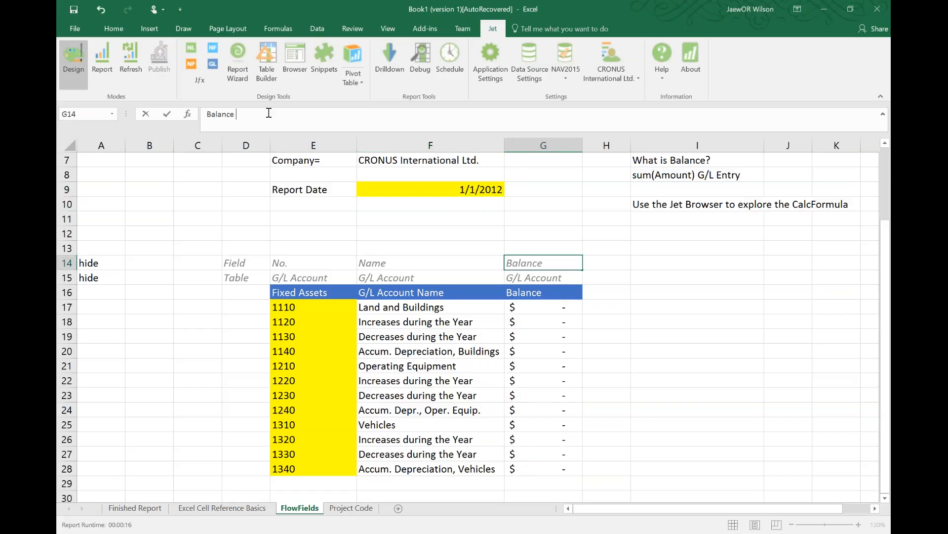
type("At Date")
key("Return")
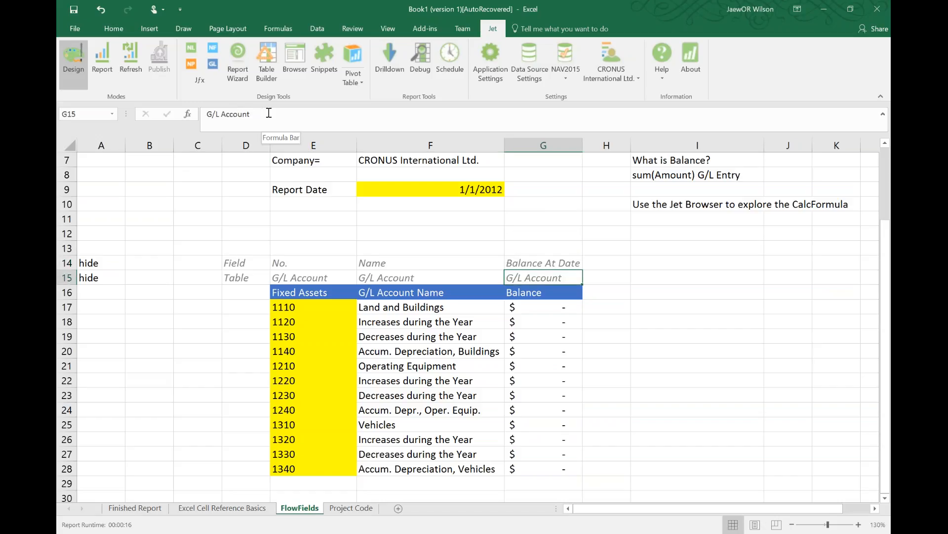
Step: On the Finished Report sheet, examine the Balance At Date and Date Filter arguments in G17 and H17, and the date reference in H14
left_click(142, 508)
left_click(527, 279)
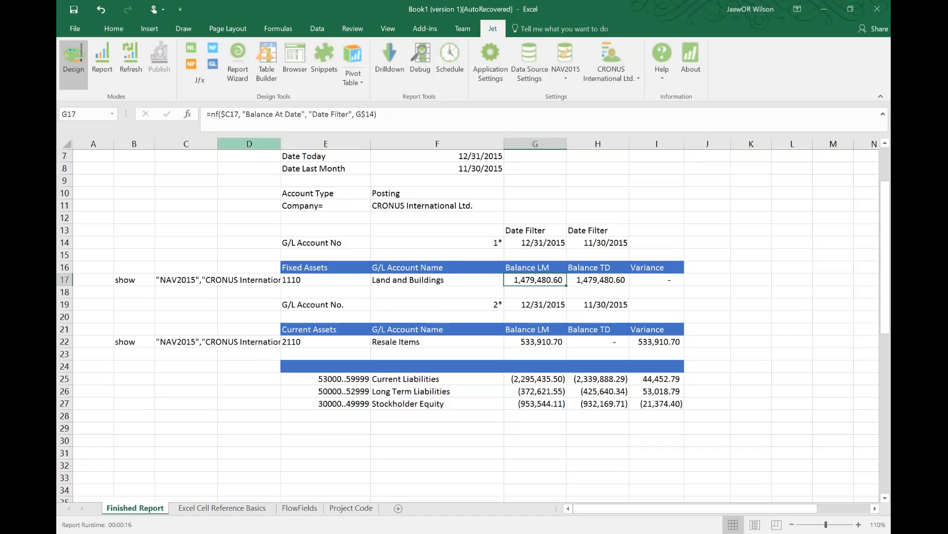
left_click_drag(242, 114, 395, 117)
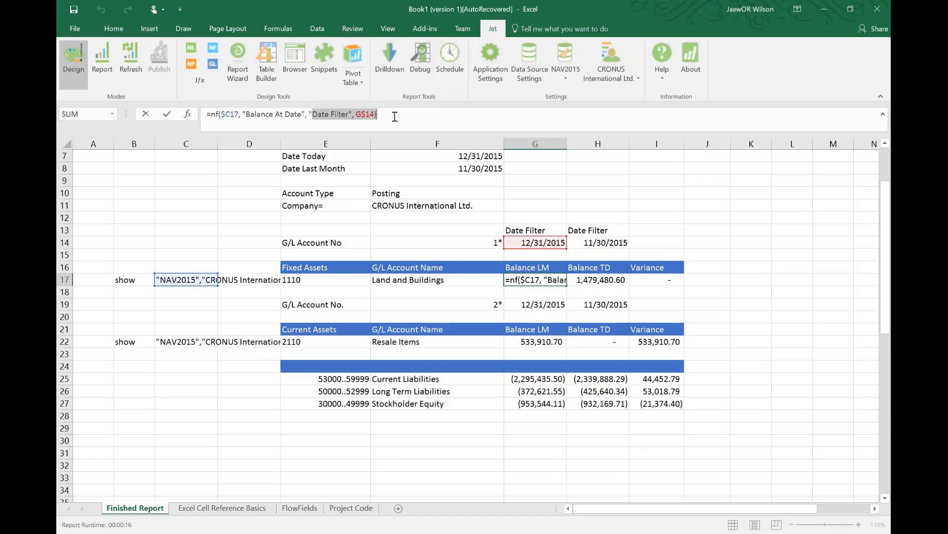
key("Escape")
double_click(582, 242)
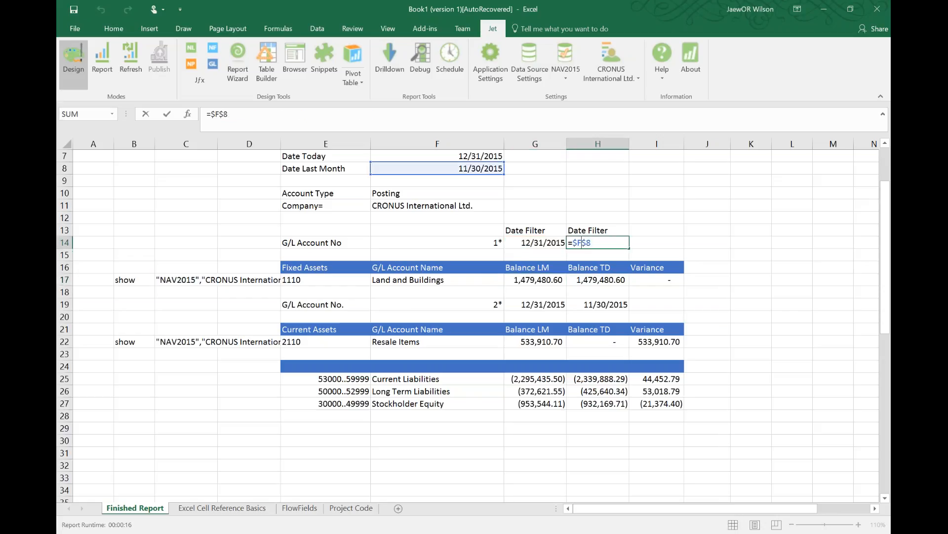
key("Escape")
double_click(583, 280)
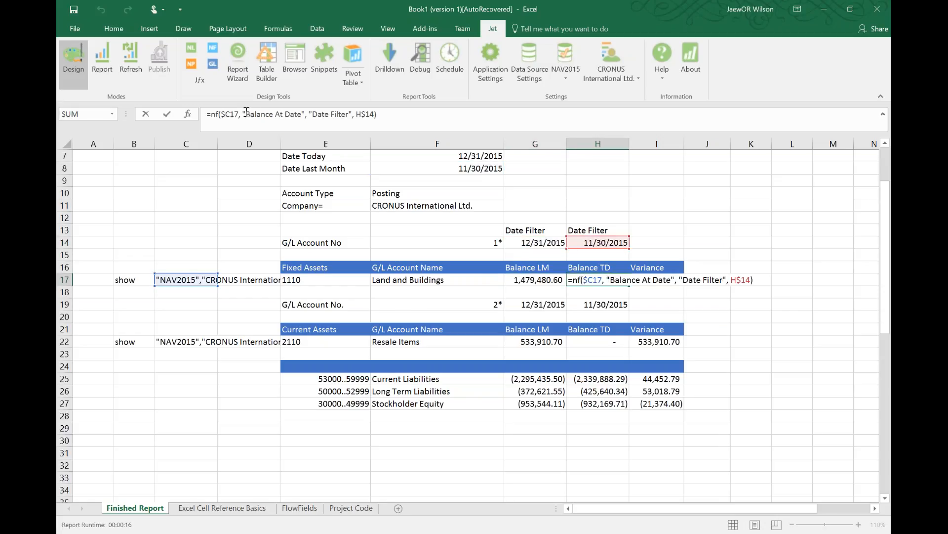
left_click_drag(246, 114, 381, 115)
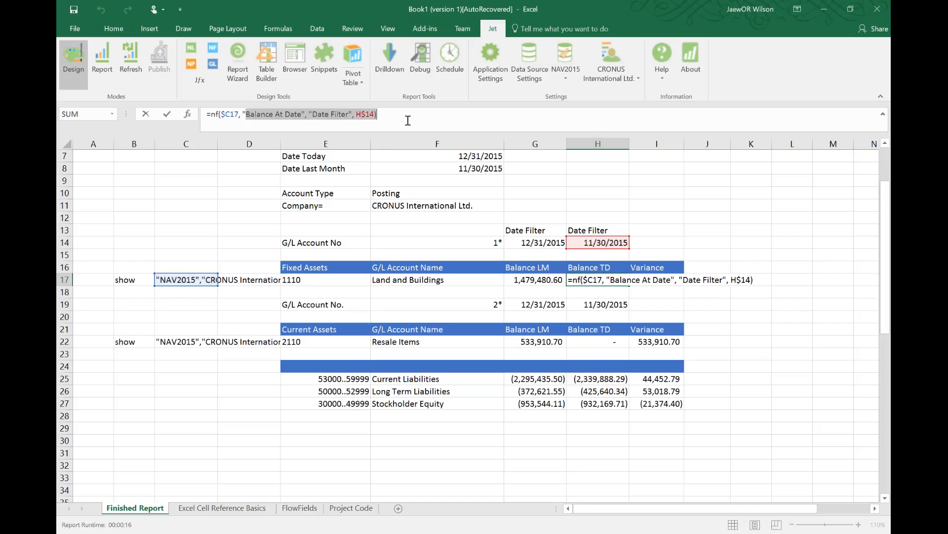
key("Escape")
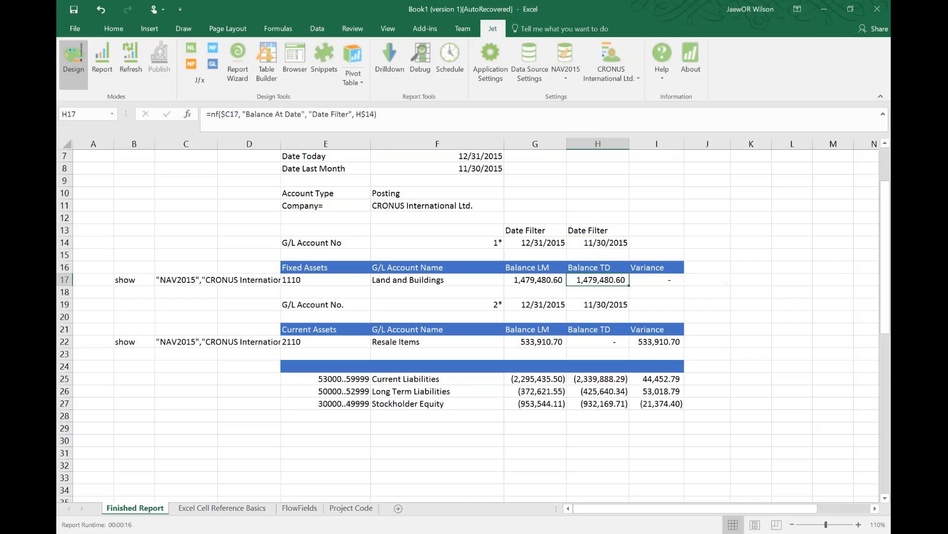
Step: Return to the FlowFields sheet and add the note "Any Field ending in Filter is a FlowField Filter" in I12
left_click(300, 508)
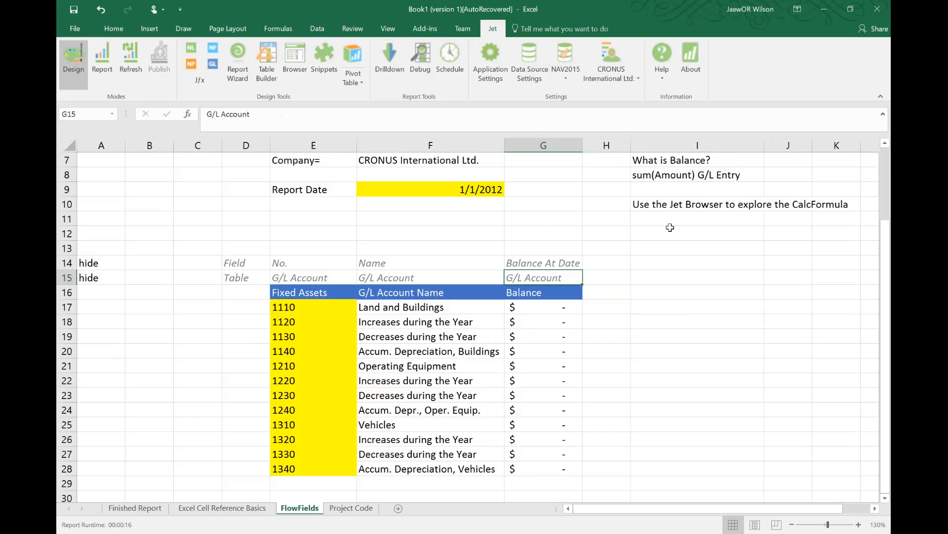
left_click(672, 232)
scroll(693, 346, "up", 2)
left_click(696, 333)
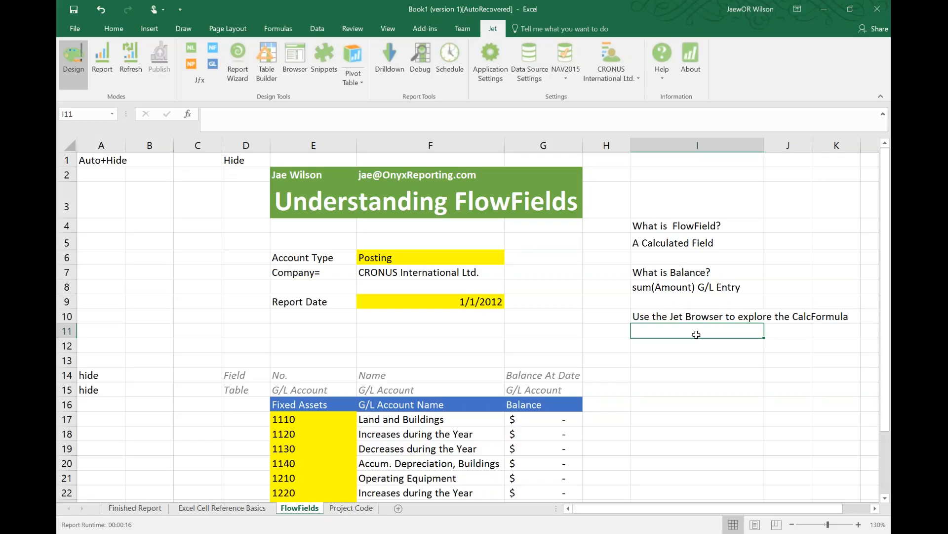
key("Down")
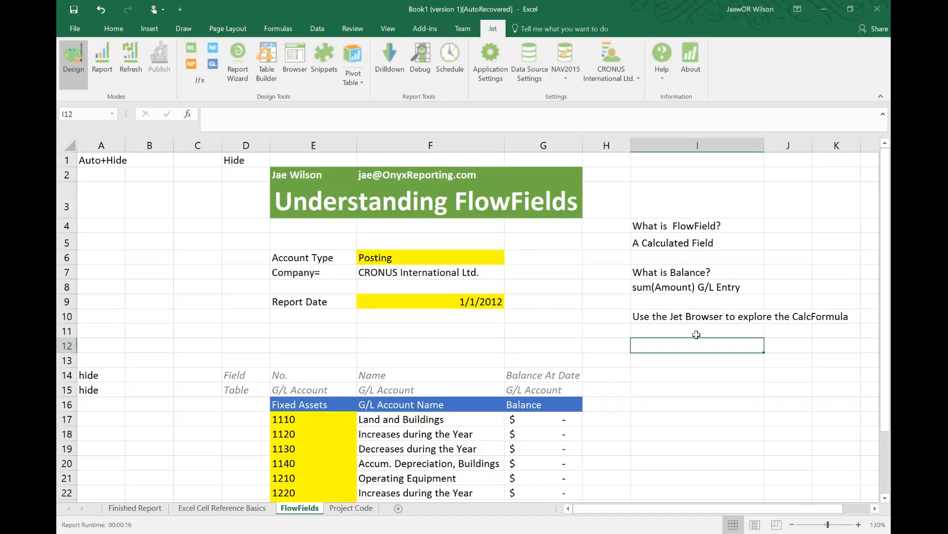
type("y F")
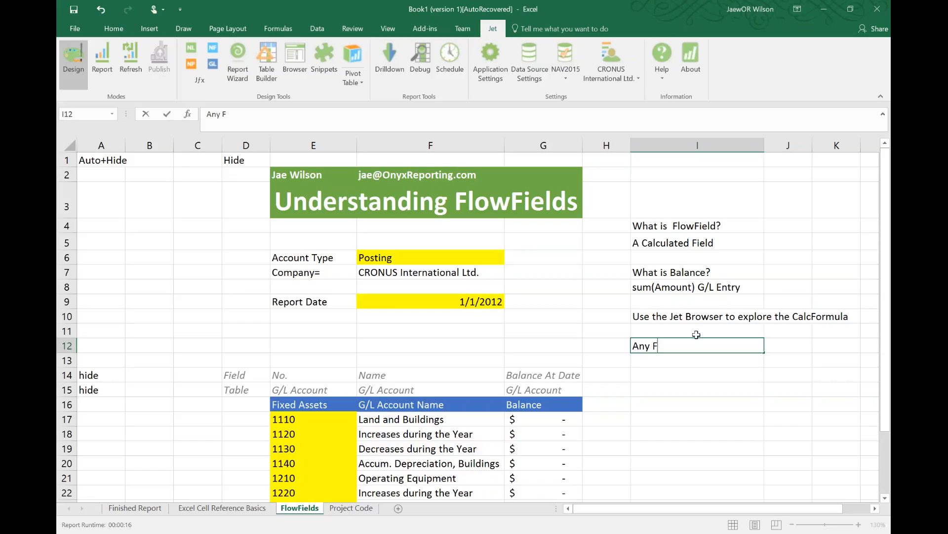
type("ield ending in Filter")
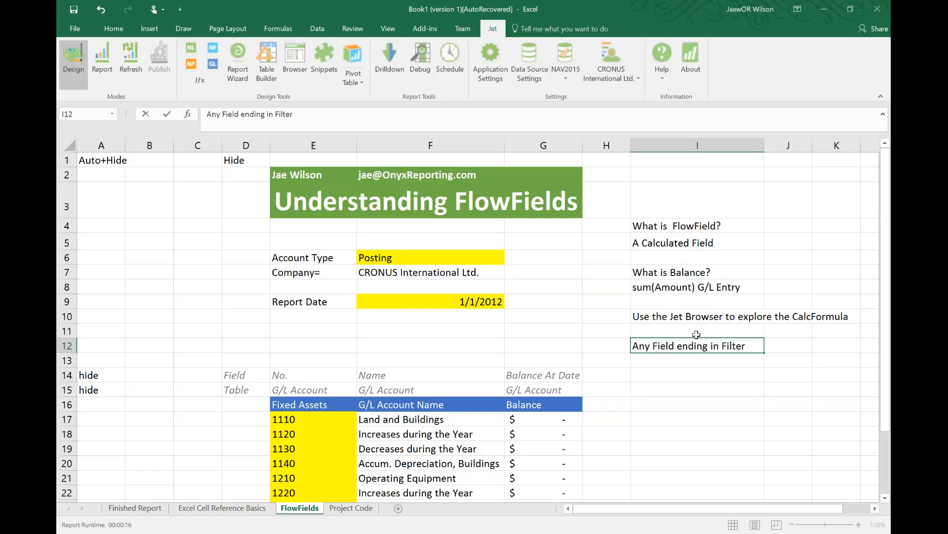
type(" is a FlowField ")
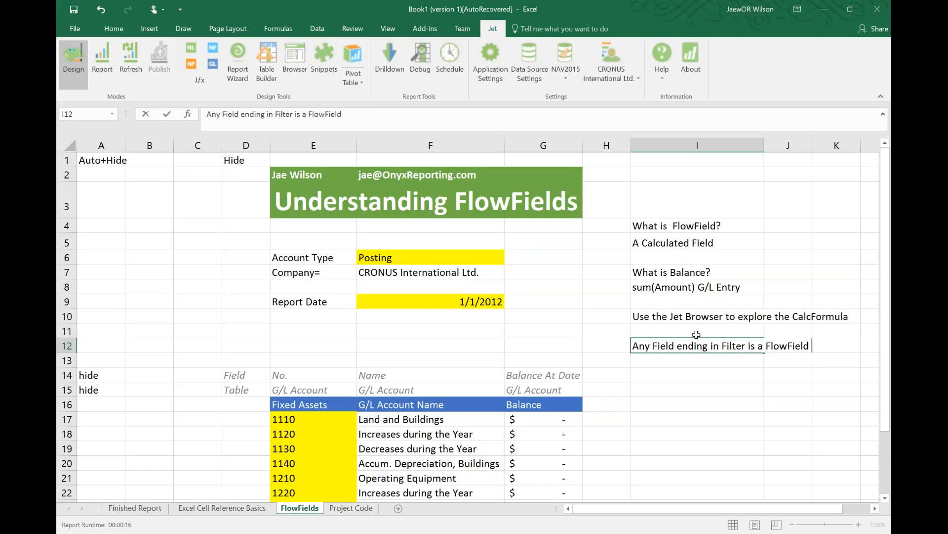
type("Filter")
key("Return")
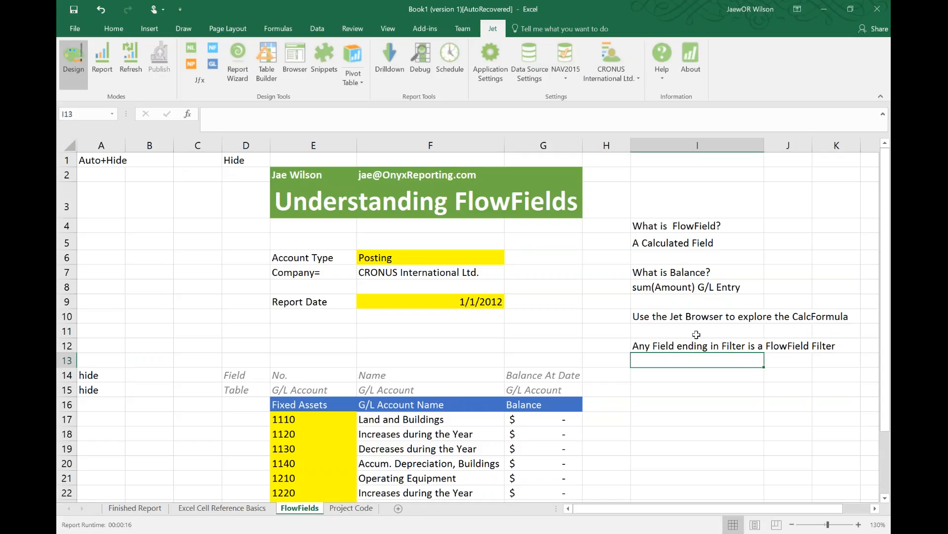
Step: Add the note "the field modifies FlowFields." in I13
type("the field modifies")
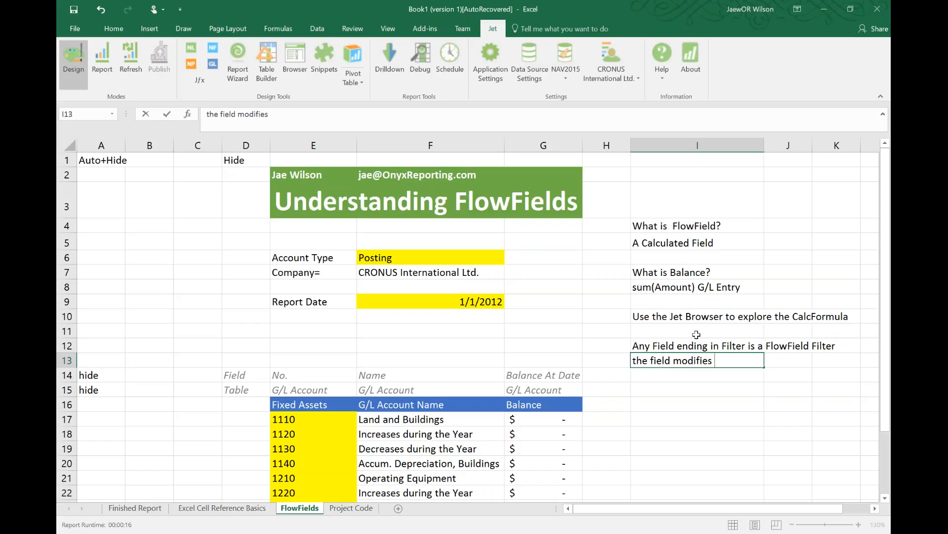
type(" FlowFields.")
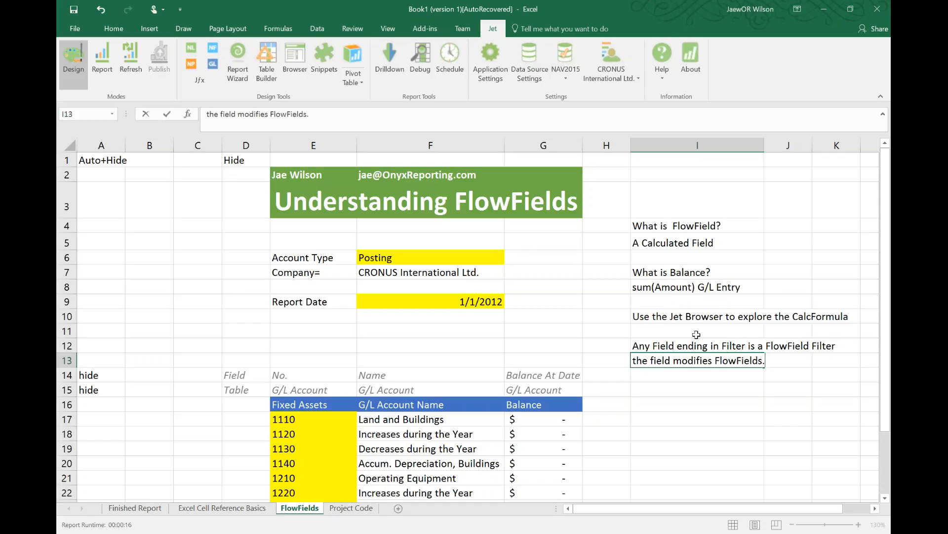
key("ctrl+Return")
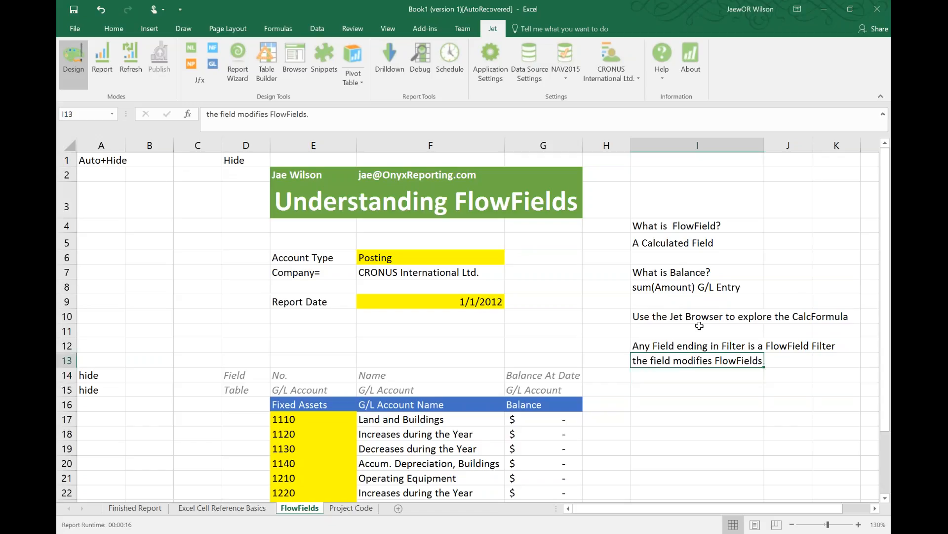
left_click(658, 286)
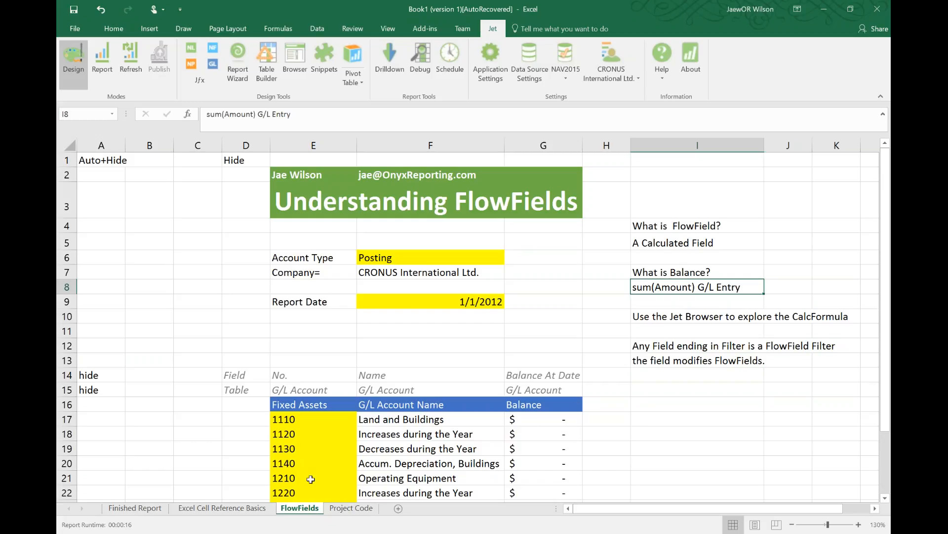
Step: On the Project Code sheet, examine the table and filters of D9's NL rows function in the Jet Function Wizard, and close it
left_click(338, 509)
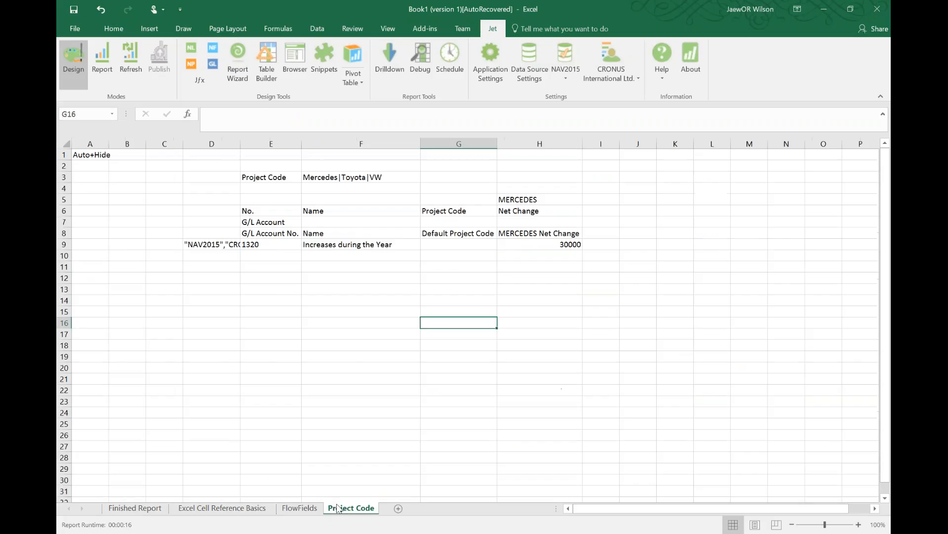
key("Down")
key("Down")
key("Down")
key("Down")
key("Down")
key("Down")
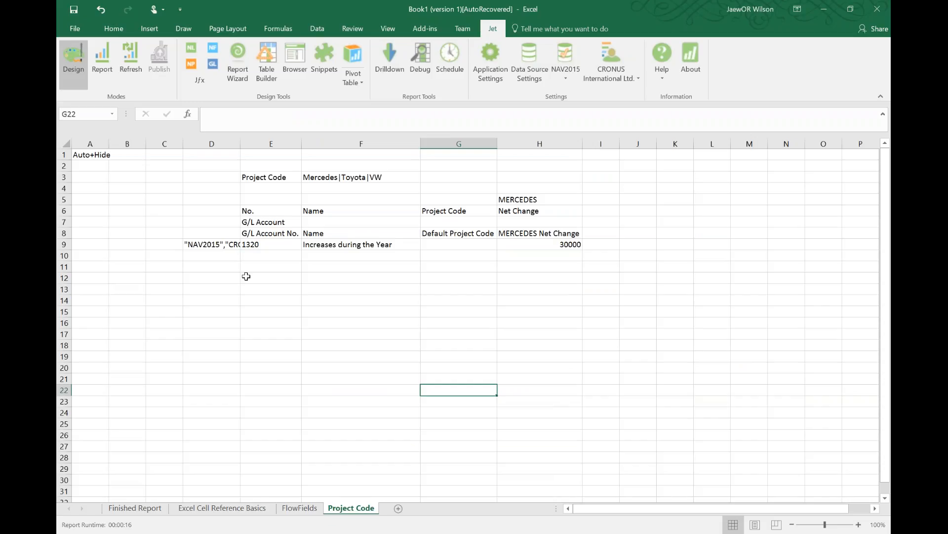
left_click(220, 245)
left_click(192, 57)
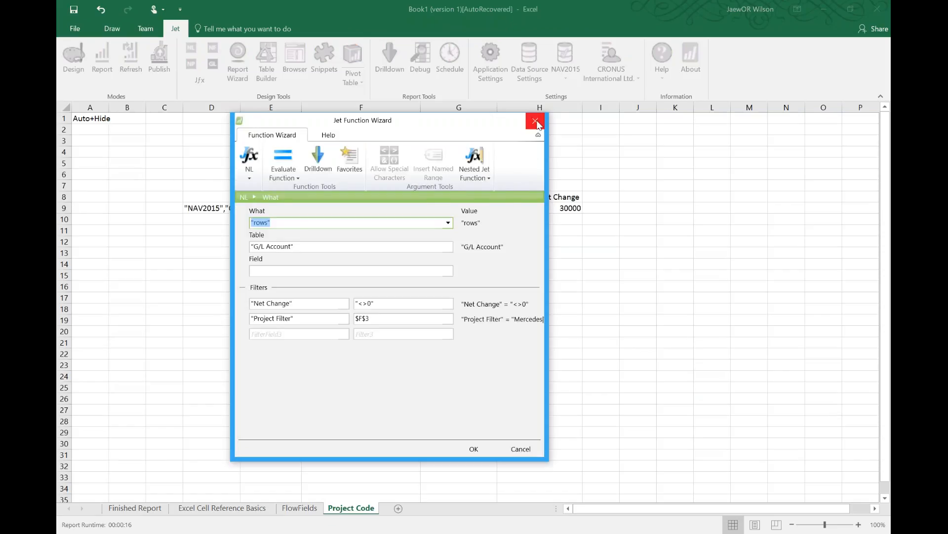
left_click(535, 121)
Step: Run the report on the Project Code sheet and enlarge the expanded G/L account rows
left_click(103, 67)
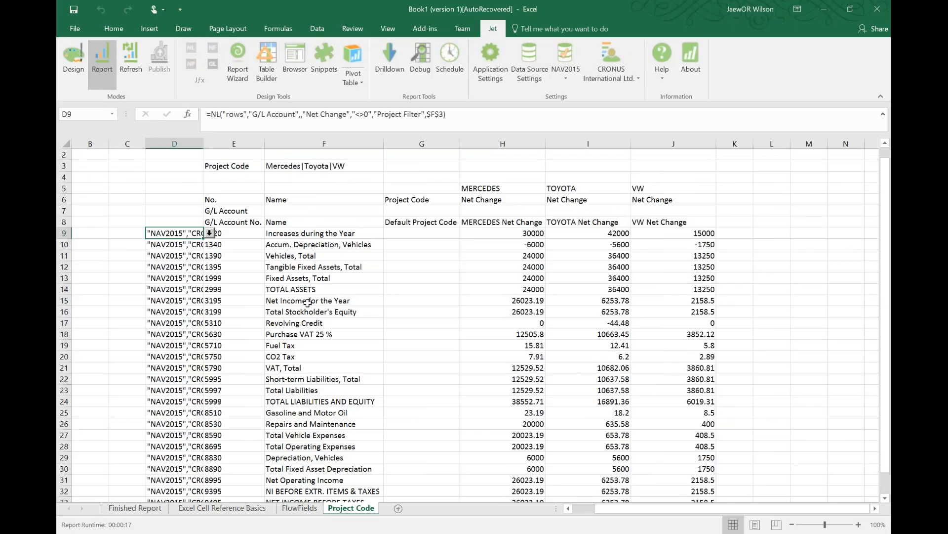
scroll(309, 302, "up", 3)
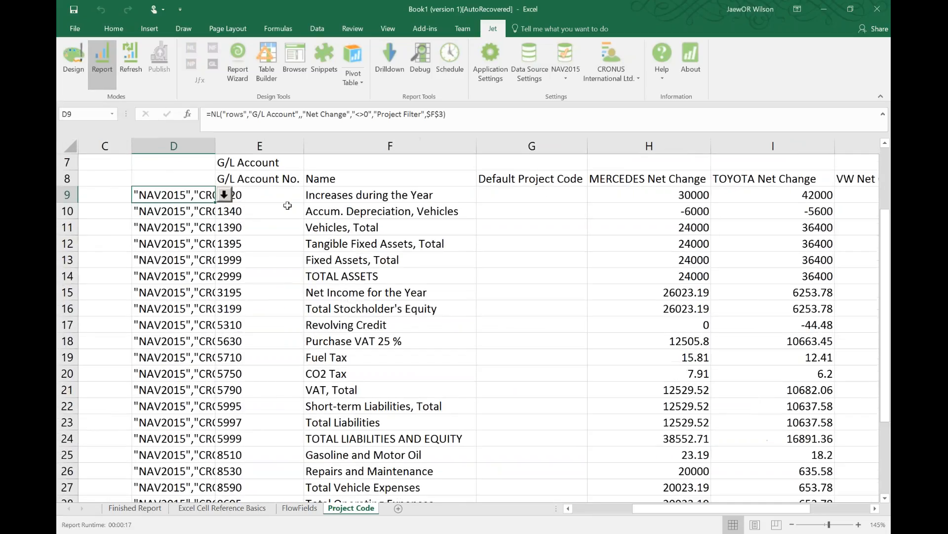
Step: Examine the expanded G/L account rows across E9:J14 and the Default Project Code cells G9:G13
left_click(287, 207)
left_click_drag(292, 195, 840, 287)
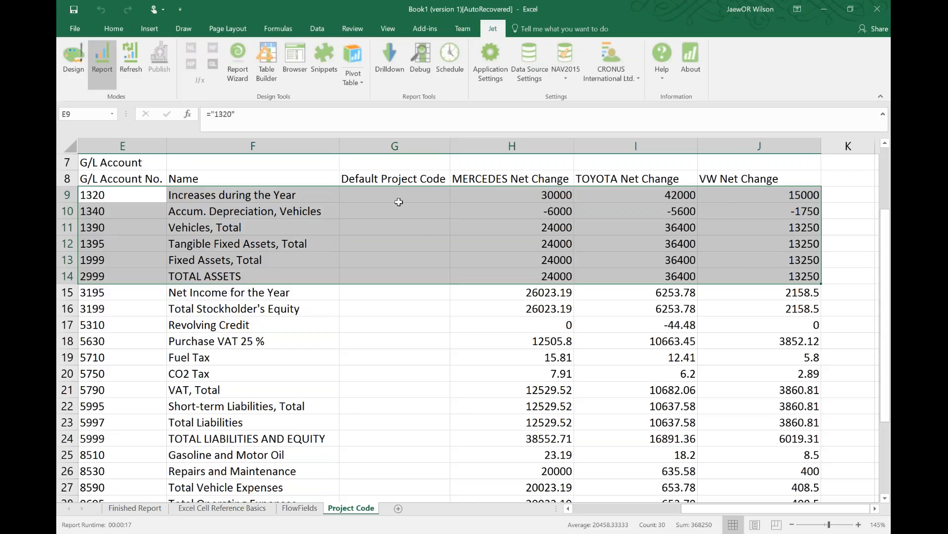
left_click_drag(398, 198, 398, 256)
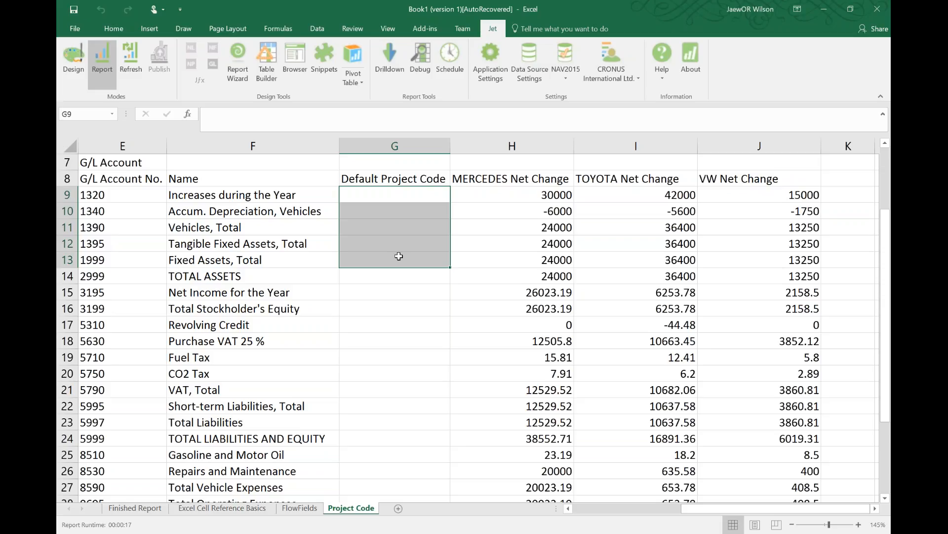
Step: Return the Project Code report to Design mode and fill H9 with yellow
left_click(74, 62)
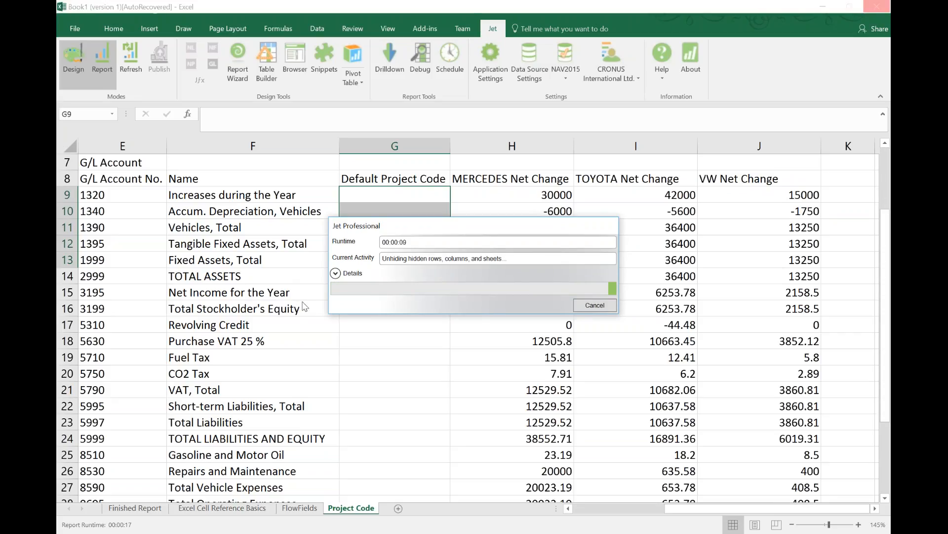
scroll(498, 282, "up", 2)
left_click(497, 284)
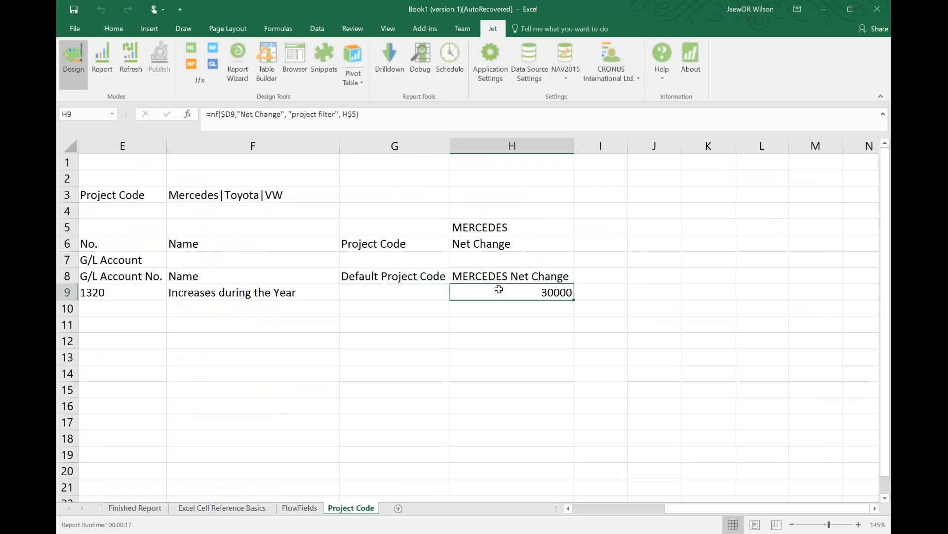
left_click(121, 30)
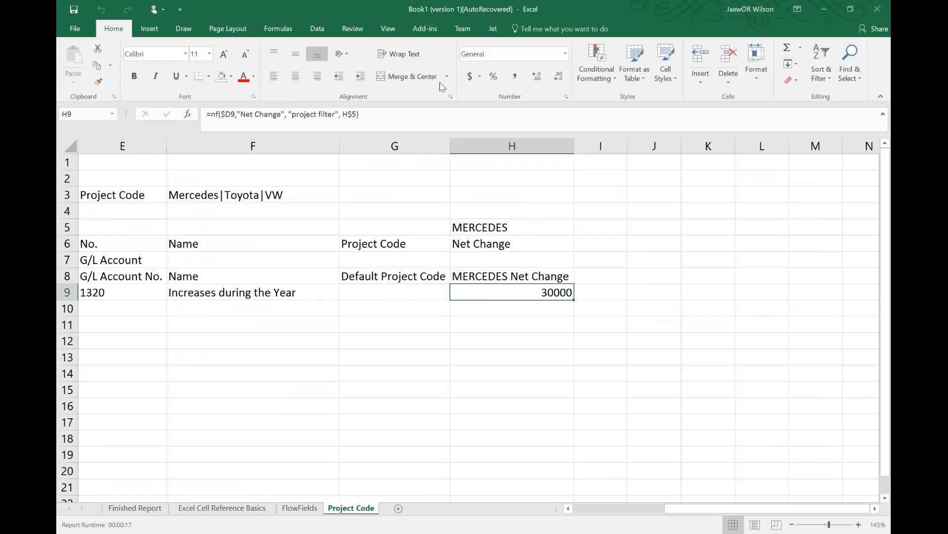
left_click(231, 77)
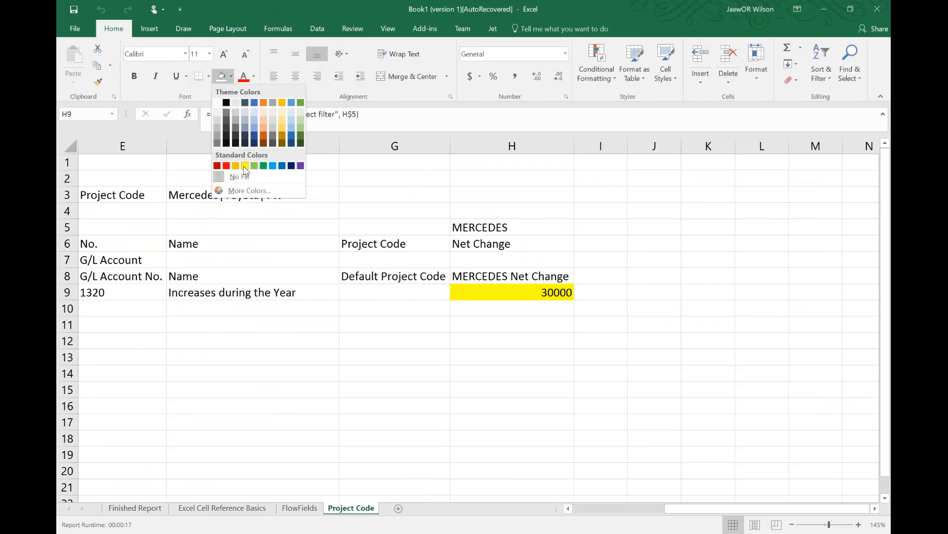
left_click(245, 171)
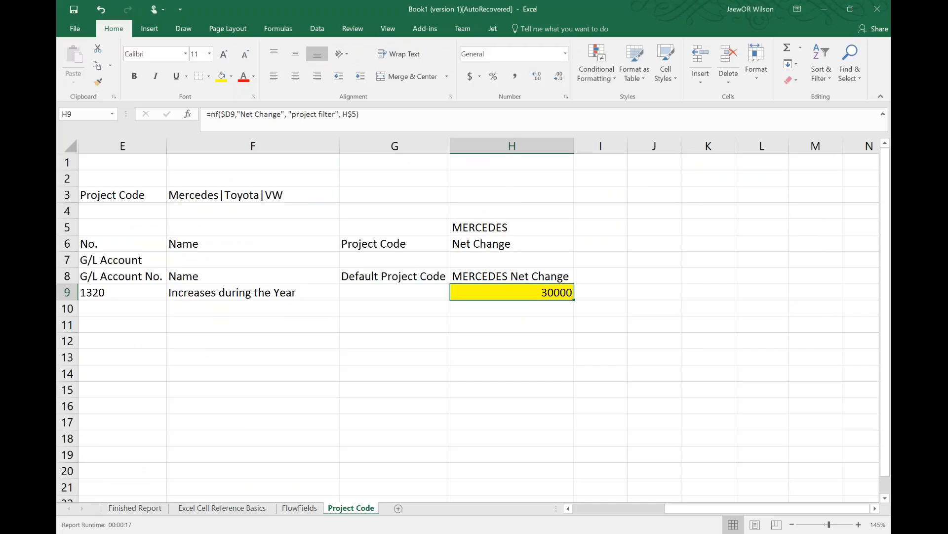
Step: Examine the "Net Change" and "project filter" arguments of H9's NF formula, leaving the formula unedited
left_click_drag(240, 115, 285, 116)
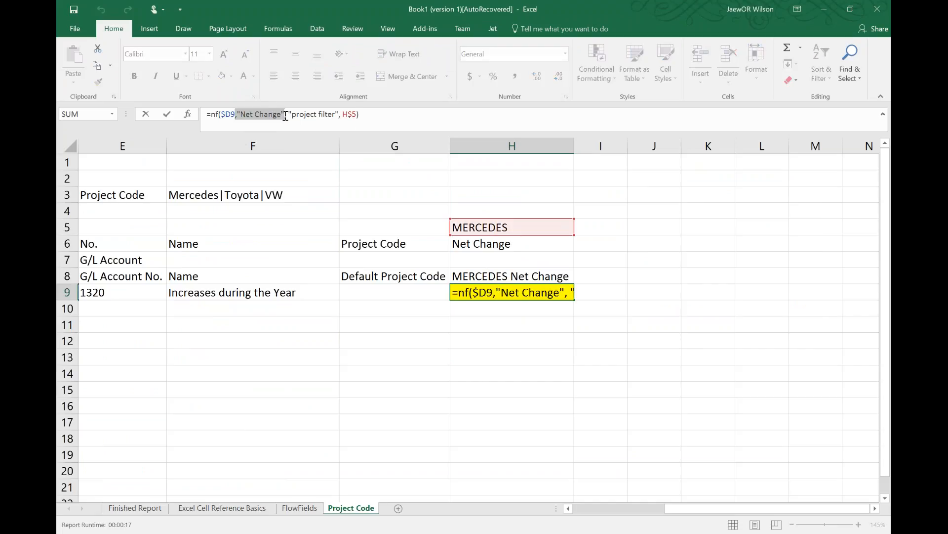
left_click_drag(285, 116, 364, 116)
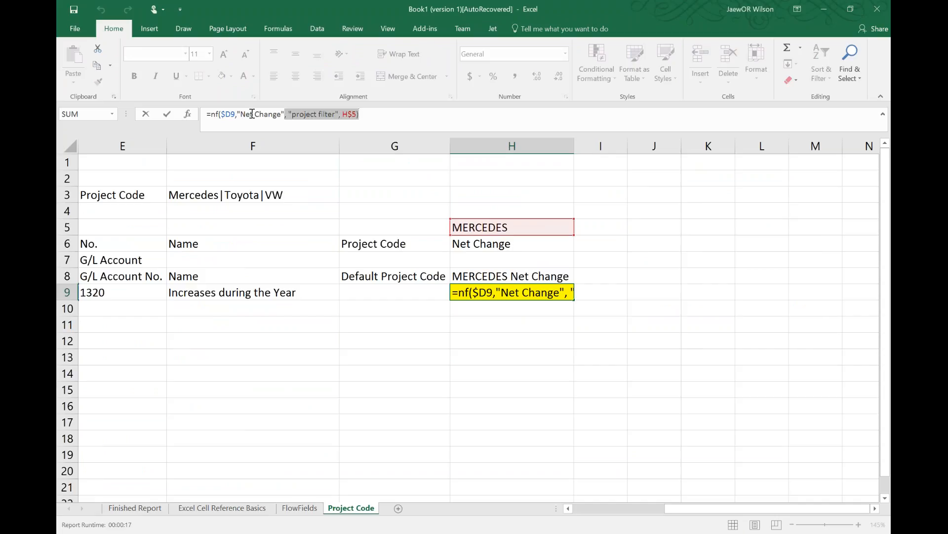
left_click_drag(240, 113, 286, 116)
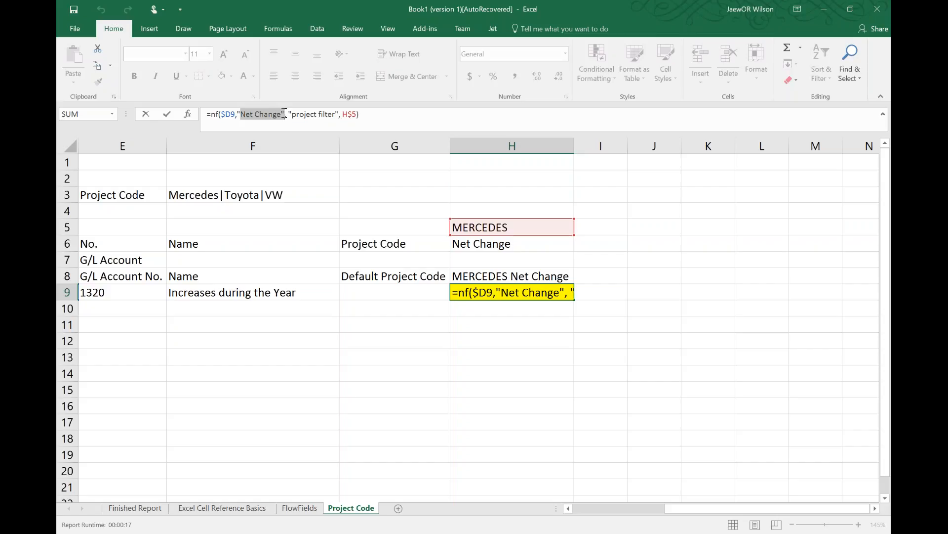
key("Escape")
Step: Open the Jet Browser and show the details of the Net Change field in the G/L Account table
mouse_move(503, 531)
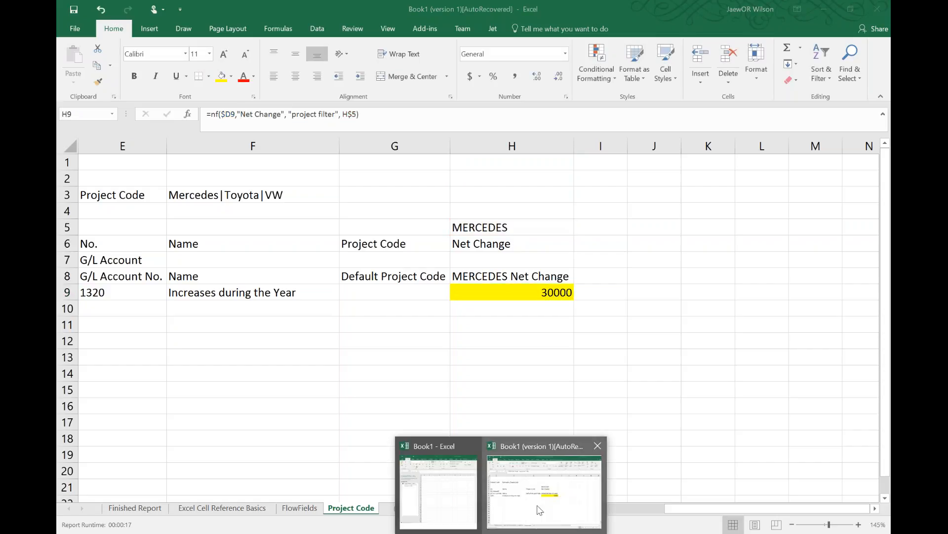
mouse_move(468, 499)
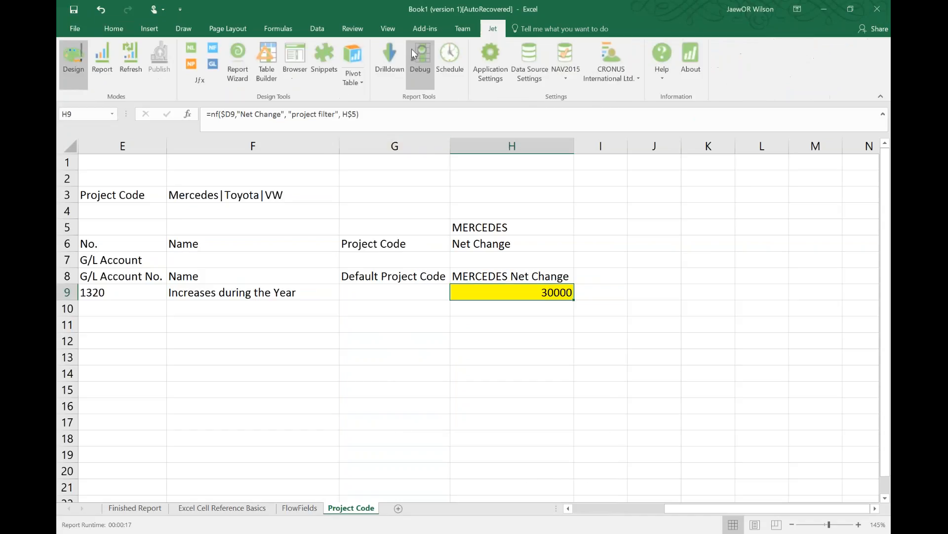
left_click(296, 58)
left_click(352, 218)
key("g")
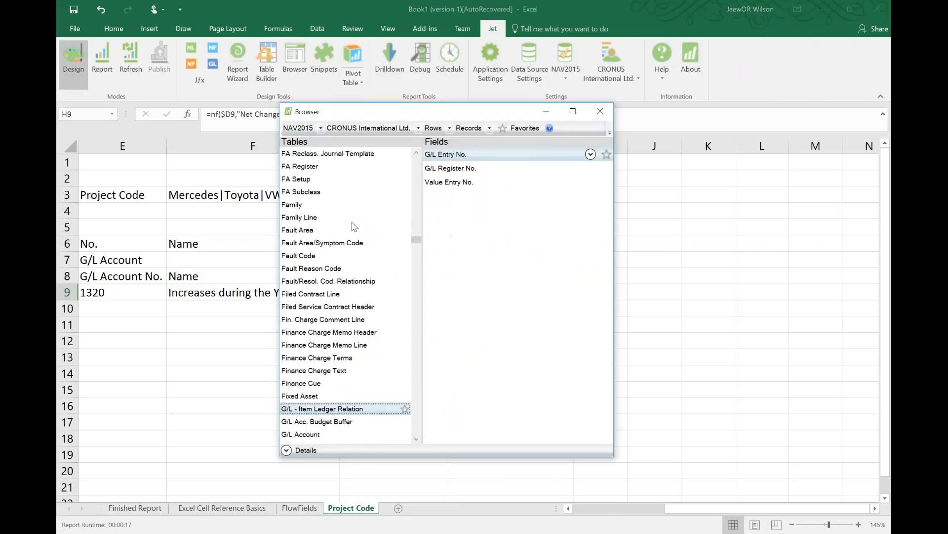
left_click(336, 434)
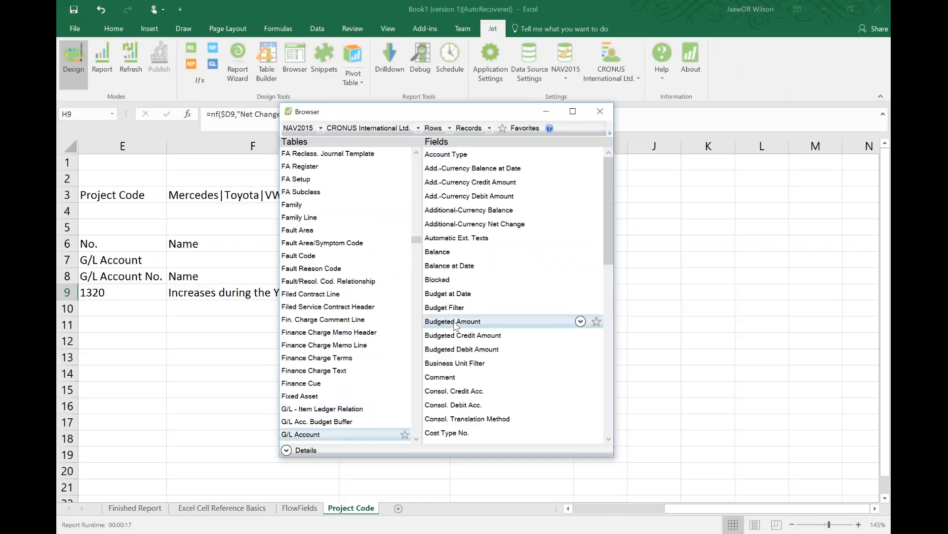
key("n")
key("e")
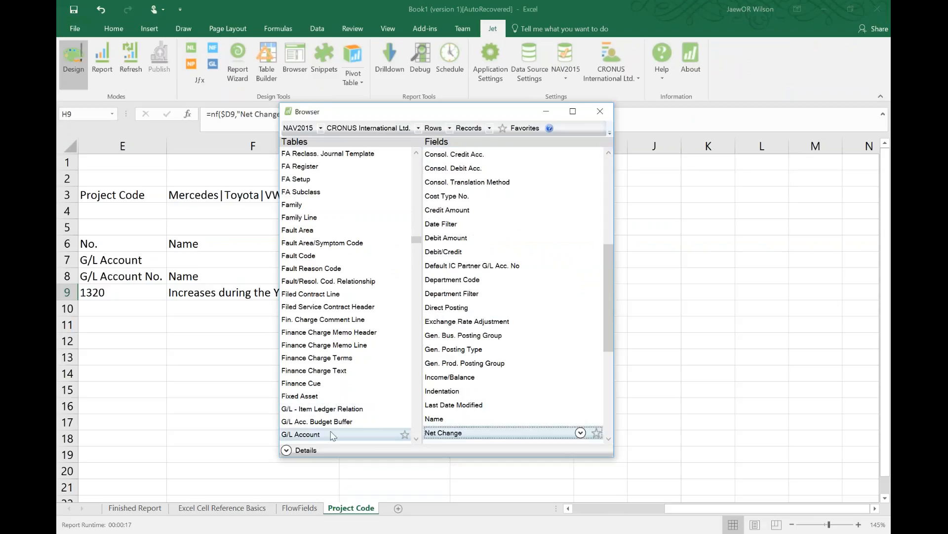
left_click(303, 450)
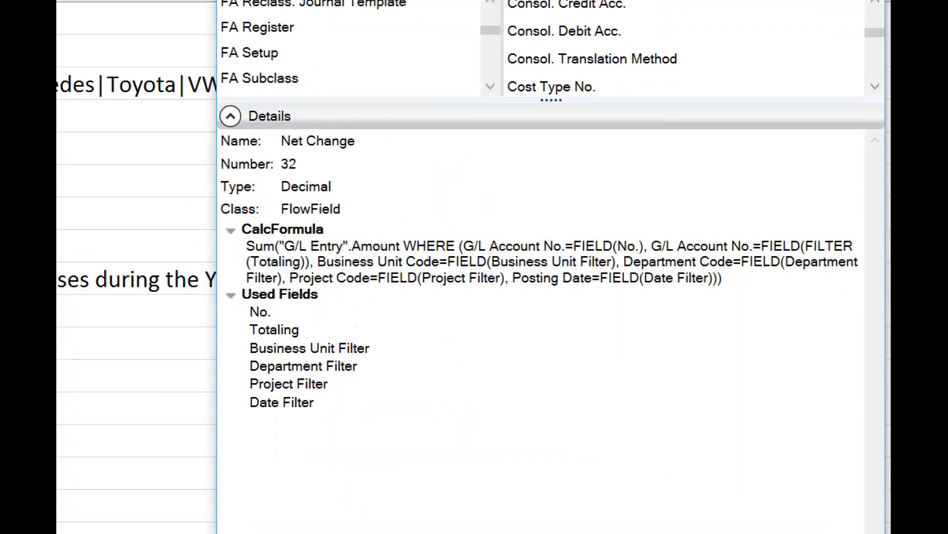
Step: Examine the G/L Entry amount sum and the Posting Date condition with Date Filter in Net Change's CalcFormula
mouse_move(192, 215)
left_mouse_down()
mouse_move(208, 226)
mouse_move(381, 245)
mouse_move(354, 242)
left_mouse_up()
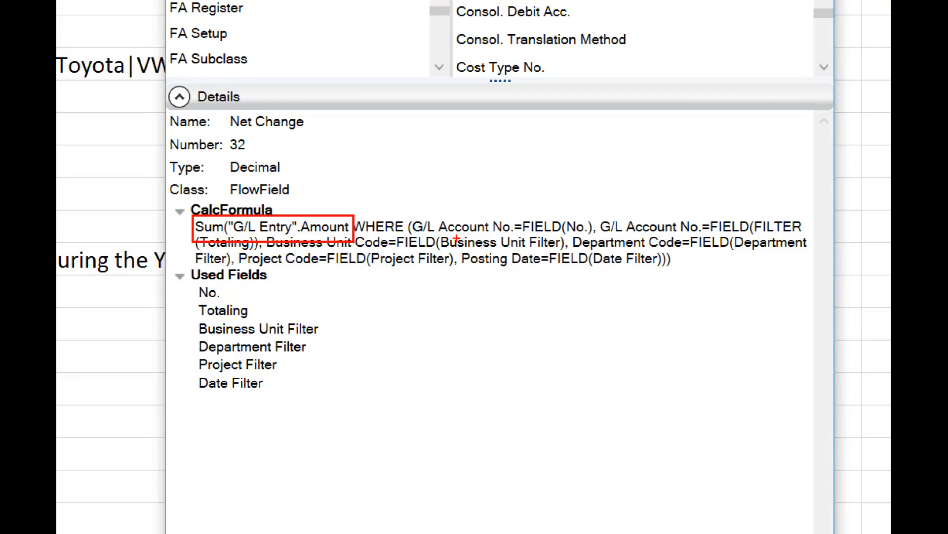
left_click_drag(445, 240, 694, 284)
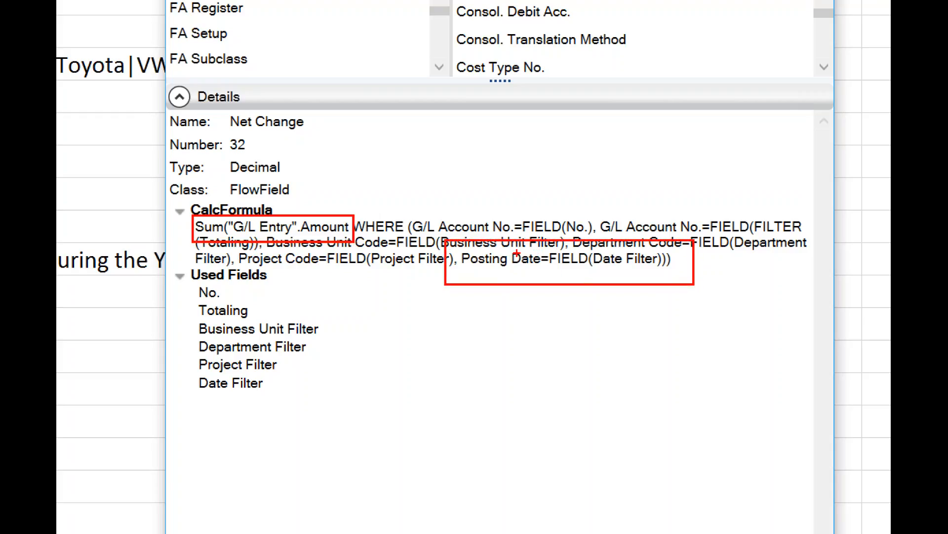
mouse_move(546, 241)
left_mouse_down()
mouse_move(587, 272)
mouse_move(673, 273)
left_mouse_up()
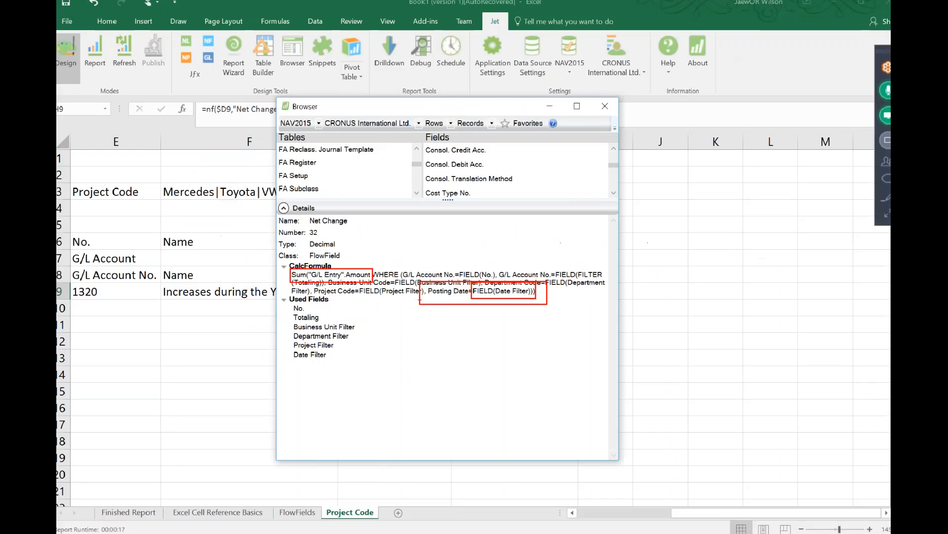
Step: Show the details of the Balance at Date field and examine the Posting Date condition with UPPERLIMIT in its CalcFormula
left_click(444, 185)
key("b")
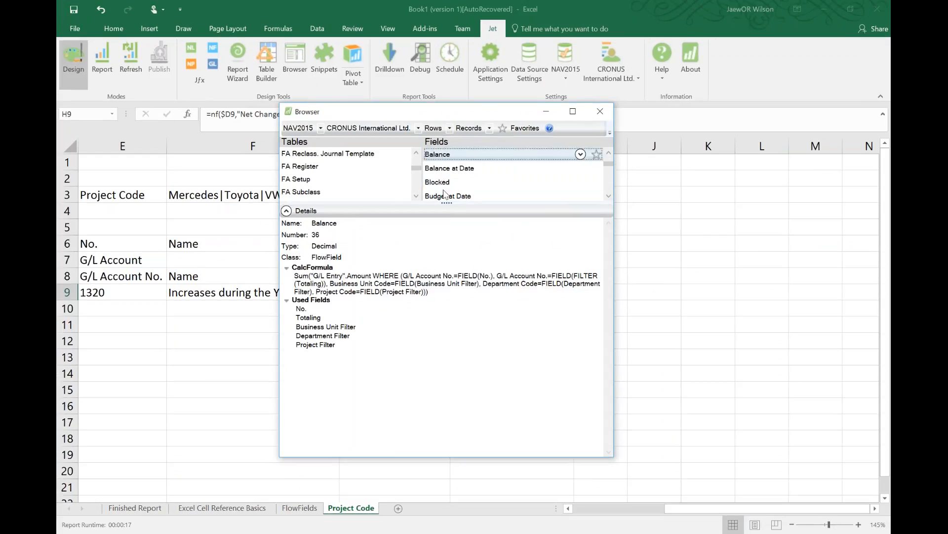
left_click(460, 168)
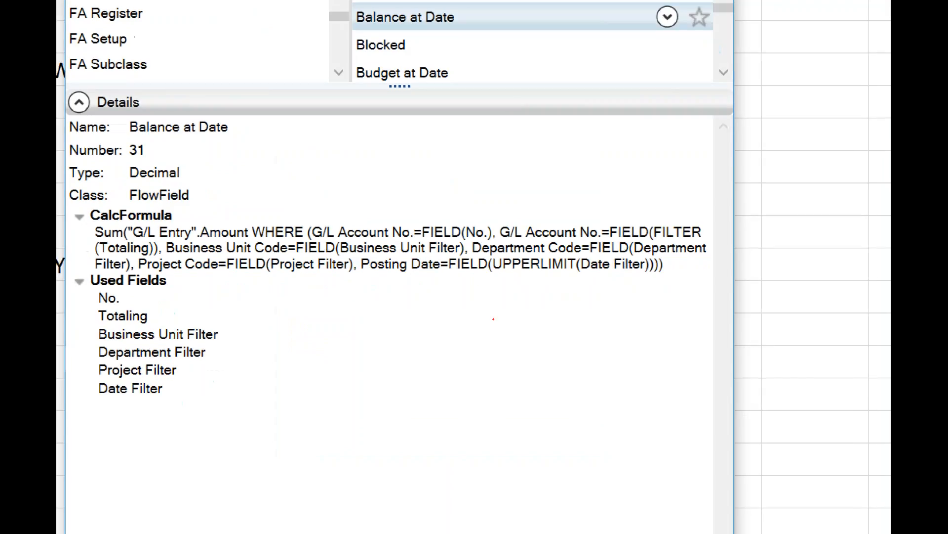
left_click_drag(356, 252, 682, 280)
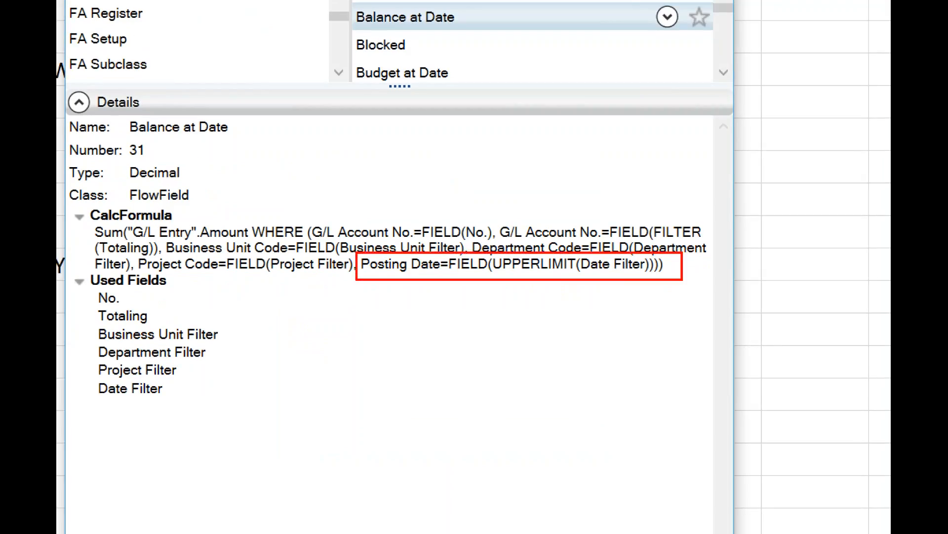
left_click_drag(493, 257, 579, 272)
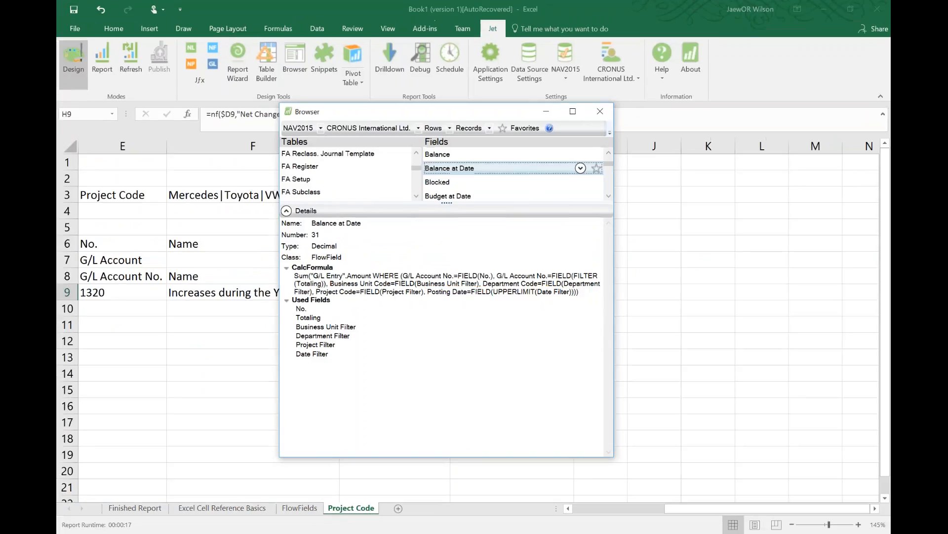
Step: Show the Net Change field's details again for comparison and close the Jet Browser
left_click(382, 79)
type("ne")
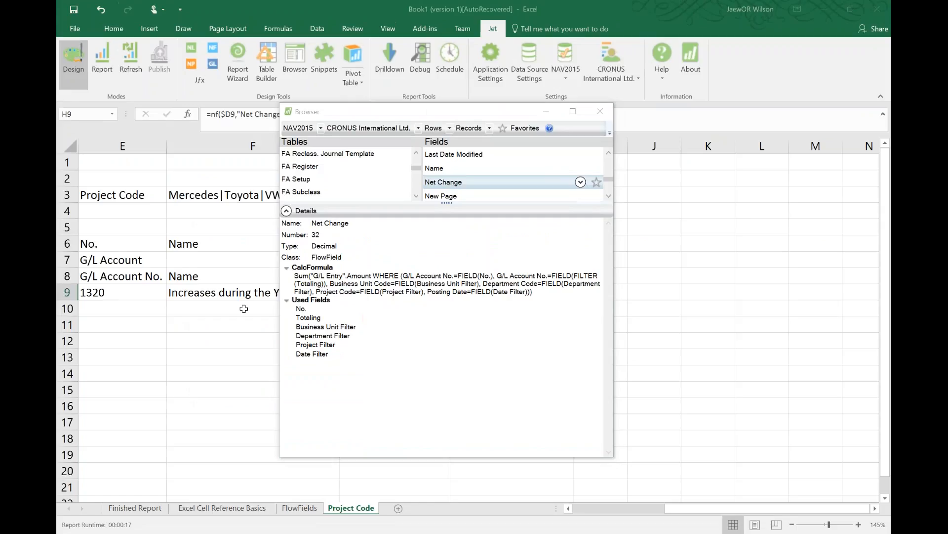
left_click(129, 297)
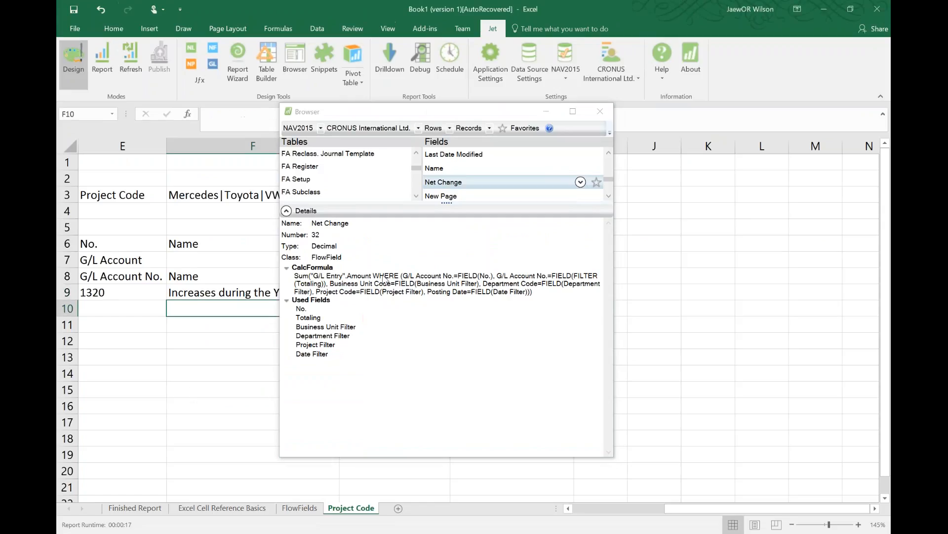
left_click(600, 111)
Step: Examine the "project filter" and H$5 arguments in H9's NF formula and leave it unedited
left_click(462, 295)
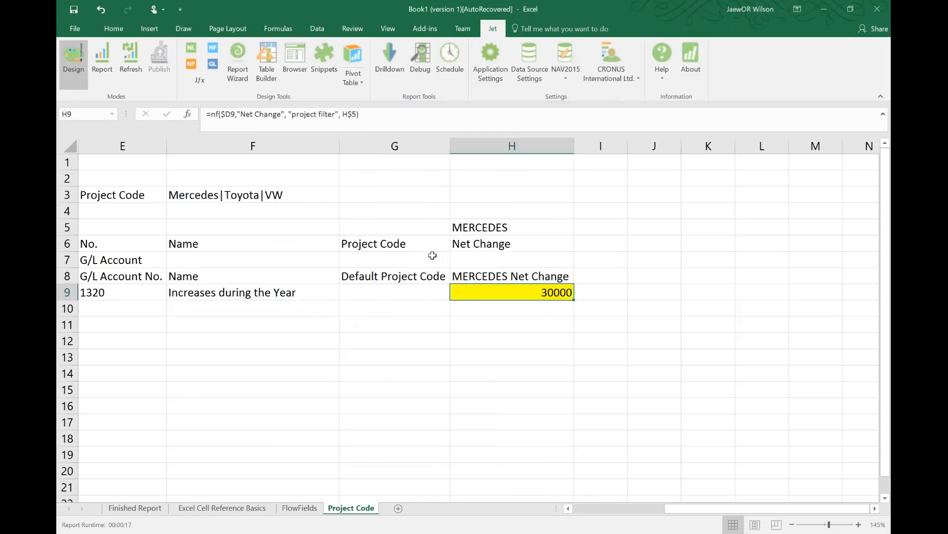
left_click_drag(238, 114, 366, 120)
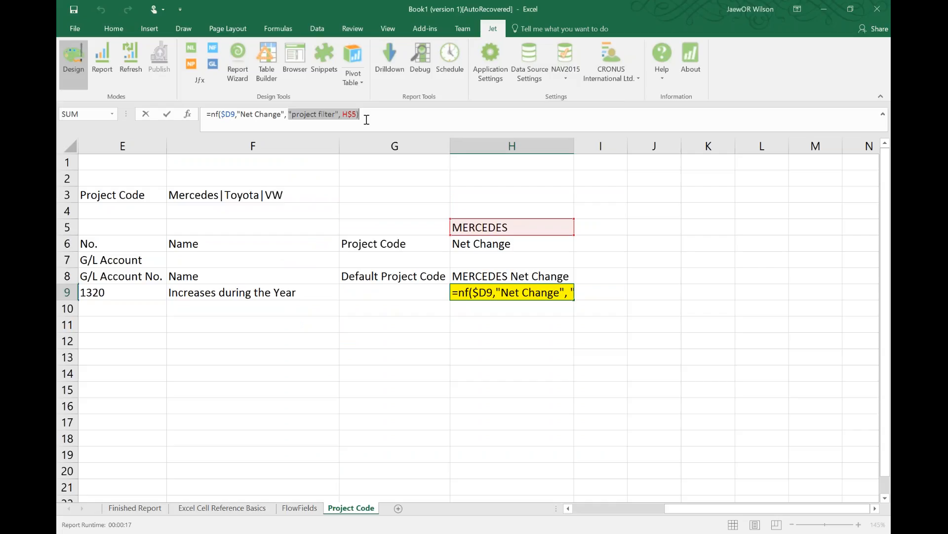
key("ctrl+Return")
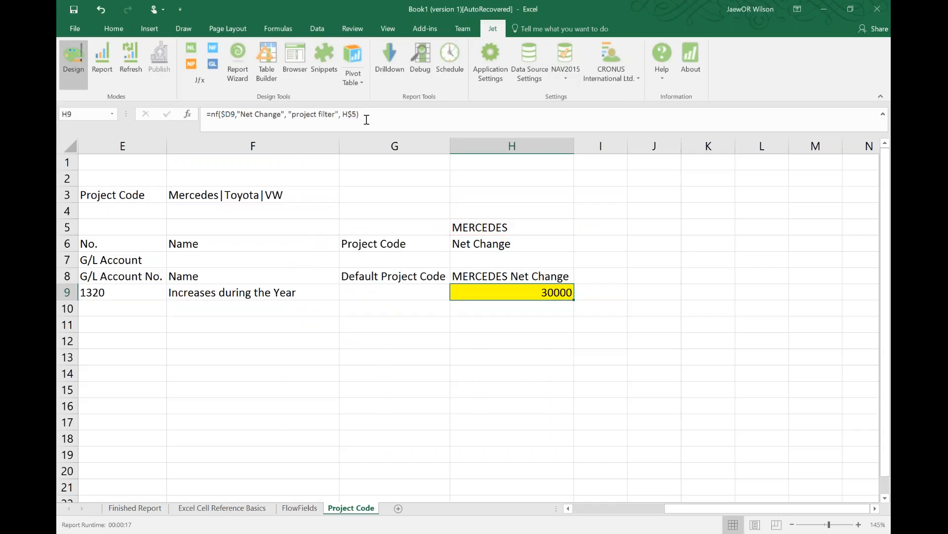
Step: Fill D9, the cell holding the NL rows function, with yellow
key("Left")
key("Left")
key("Left")
key("Left")
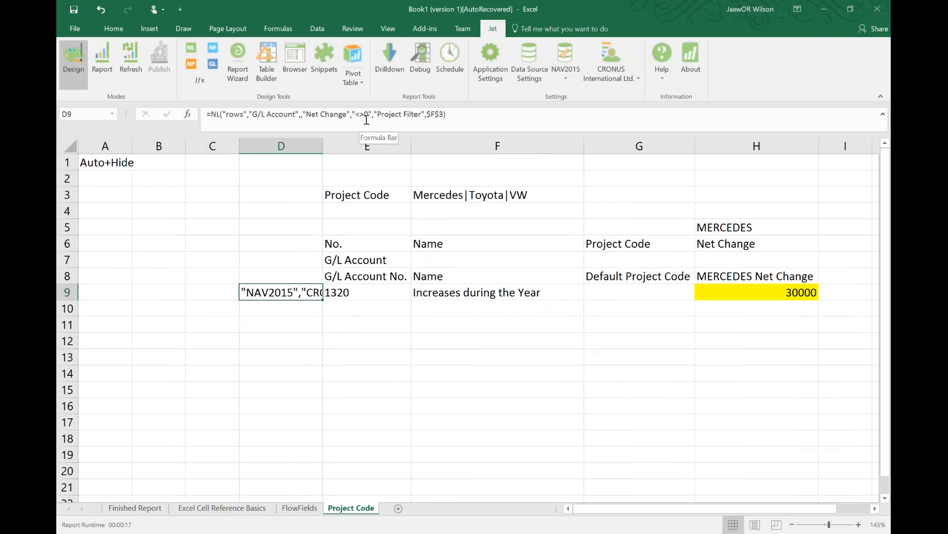
left_click(114, 28)
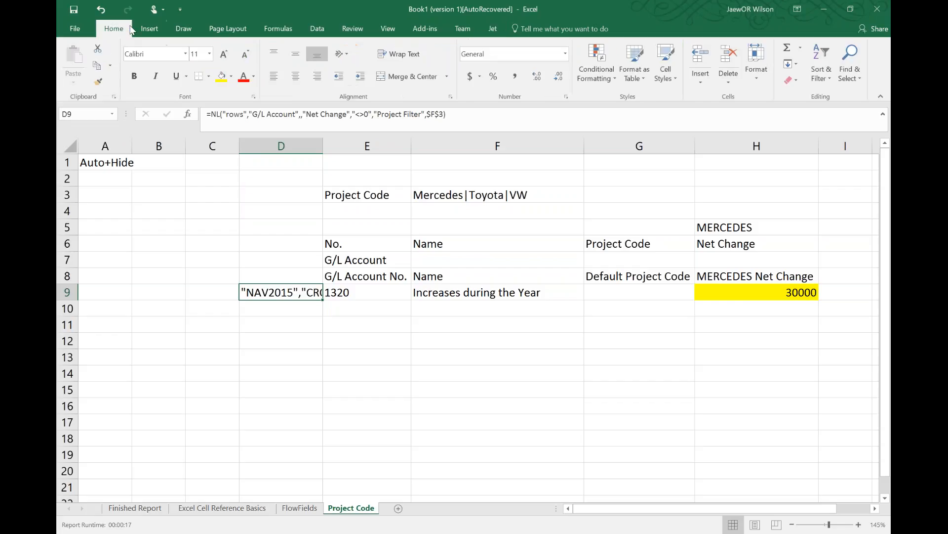
left_click(224, 79)
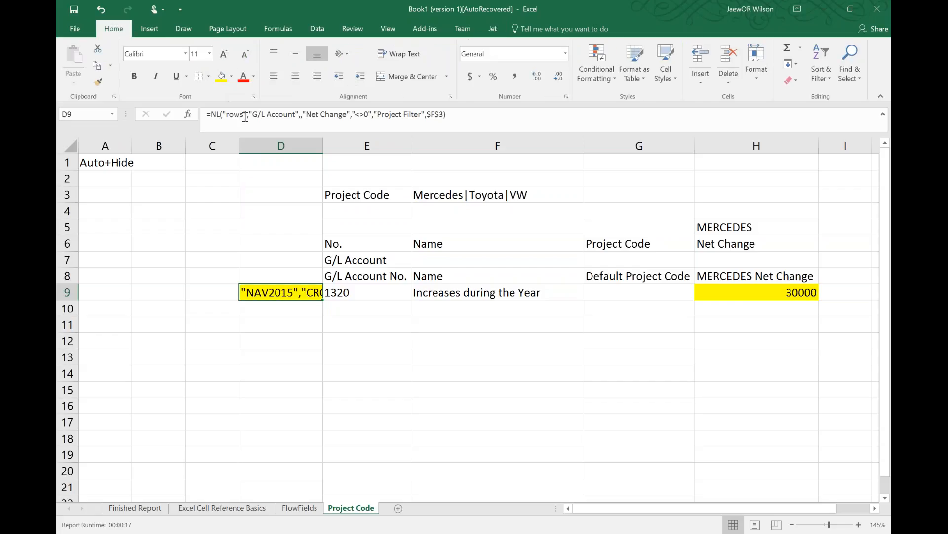
Step: Open D9's NL rows function in the Jet Function Wizard and choose Project Code as the third filter field
left_click(493, 28)
left_click(194, 51)
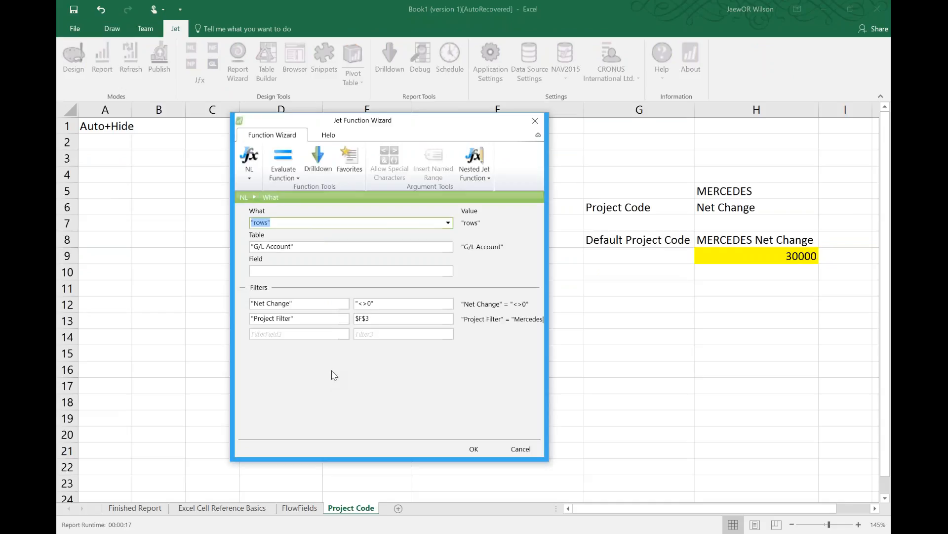
left_click(316, 334)
left_click(345, 335)
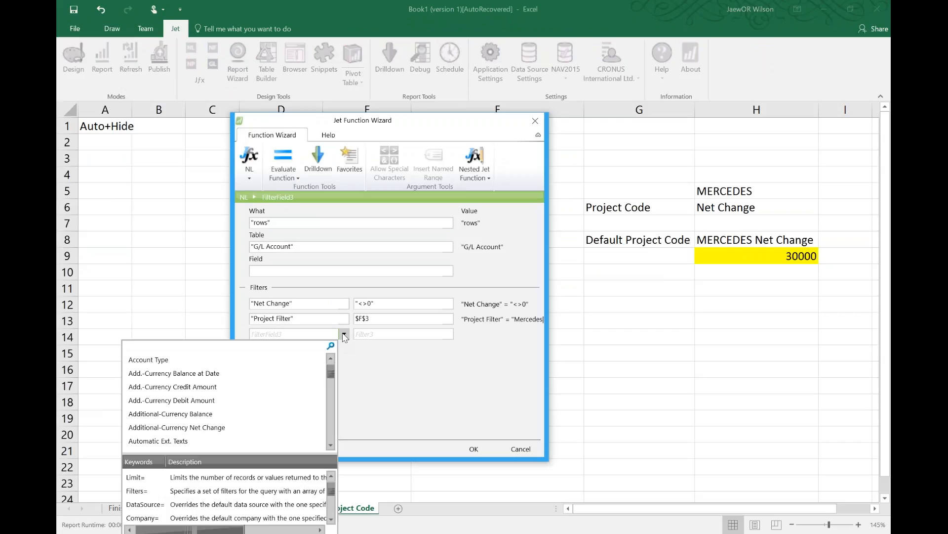
type("proje")
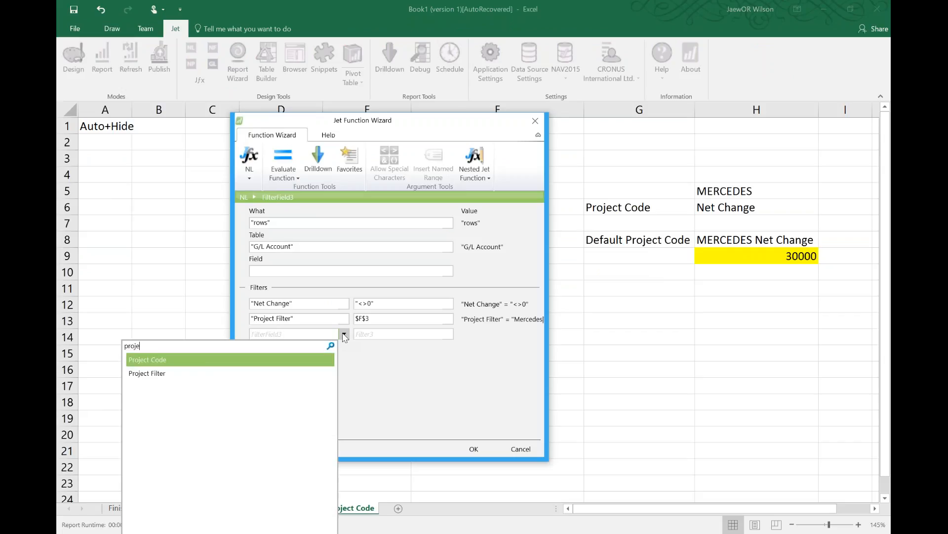
left_click(379, 373)
left_click(344, 334)
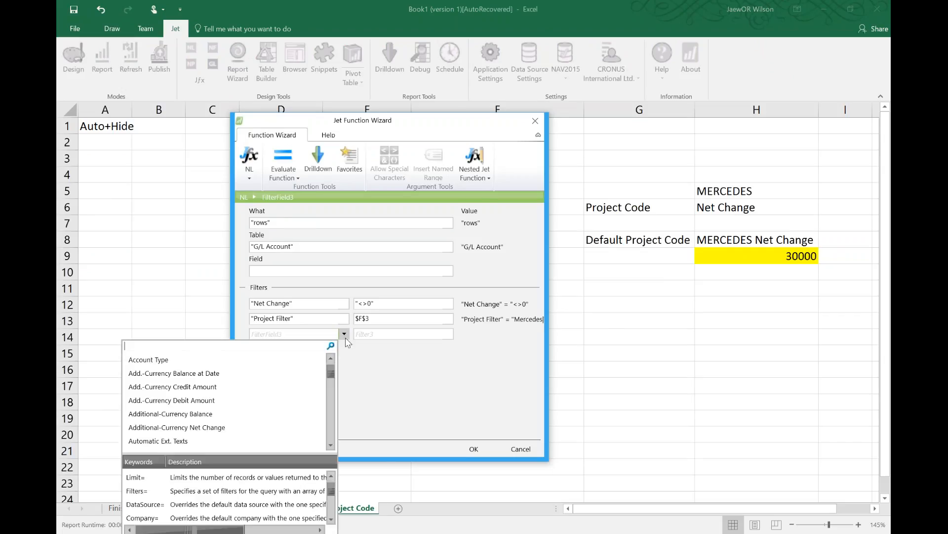
type("proje")
key("Return")
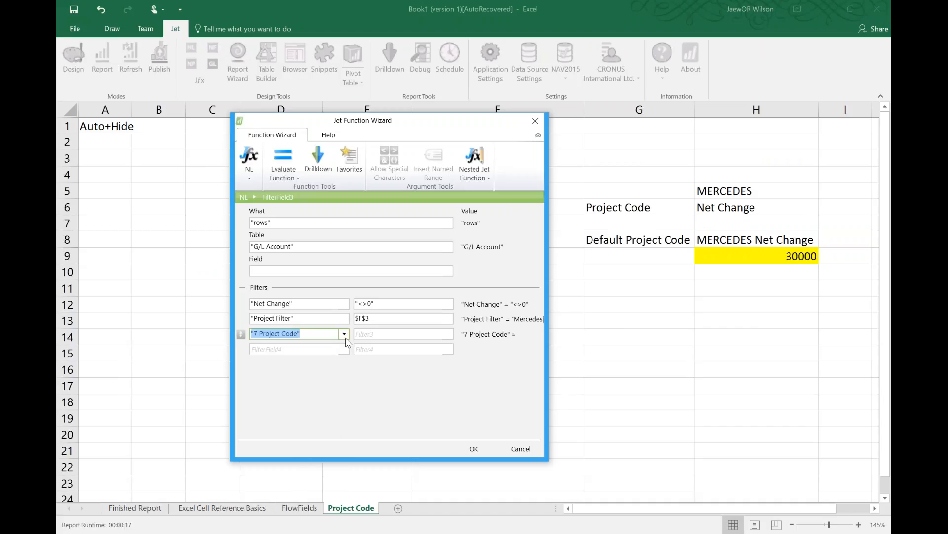
Step: Search the G/L Account filter fields for "proj" and compare Project Code with Project Filter, leaving the selection as it is
left_click(344, 334)
type("pr")
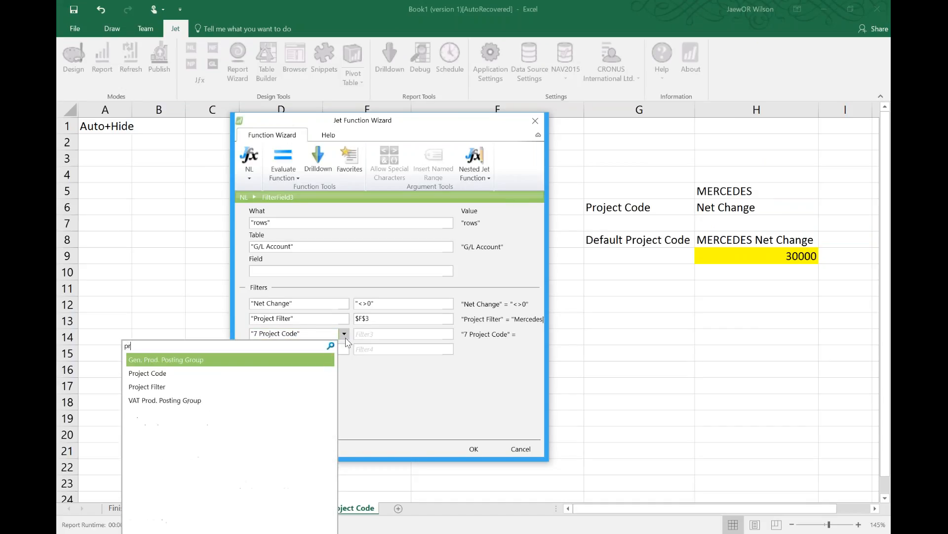
type("oj")
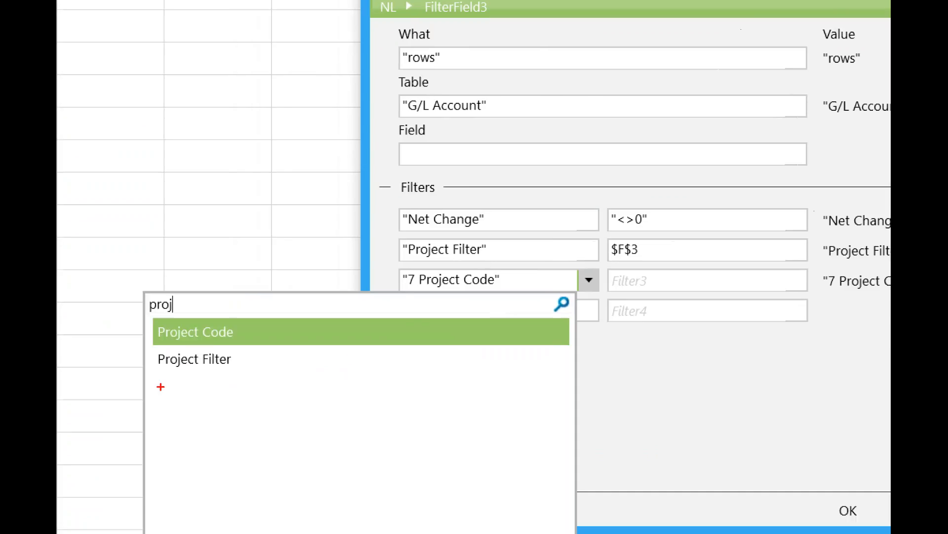
left_click_drag(375, 89, 496, 120)
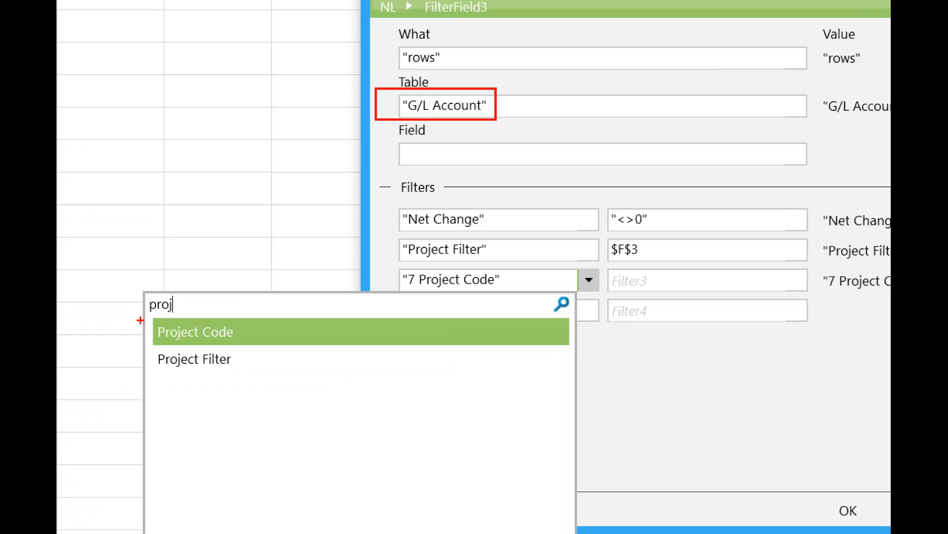
left_click_drag(143, 320, 262, 374)
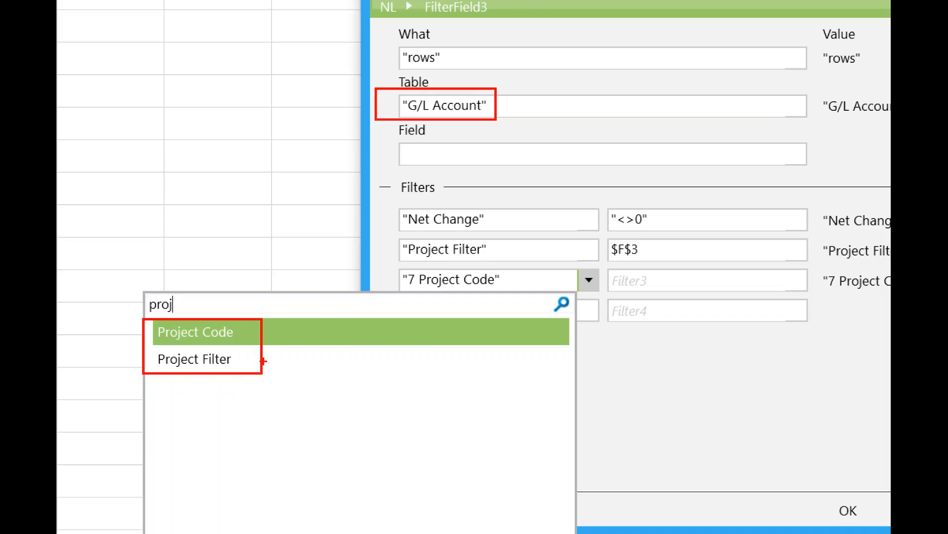
mouse_move(267, 361)
left_mouse_down()
mouse_move(341, 227)
mouse_move(336, 137)
left_mouse_up()
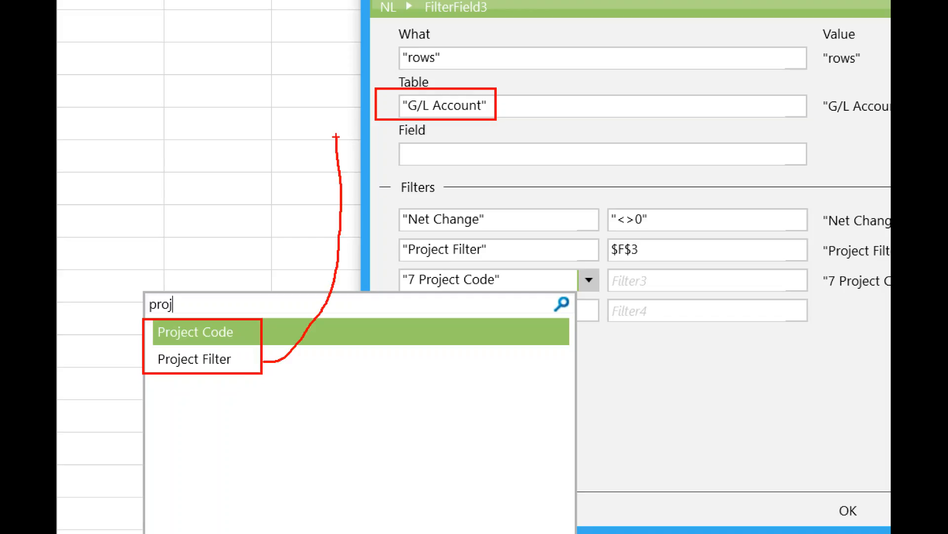
mouse_move(266, 362)
left_mouse_down()
mouse_move(359, 282)
mouse_move(395, 217)
left_mouse_up()
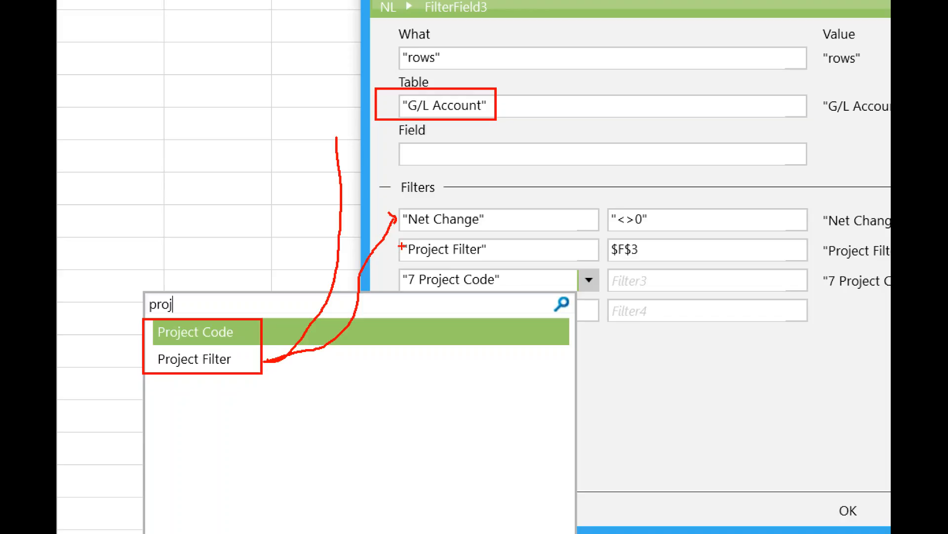
key("Escape")
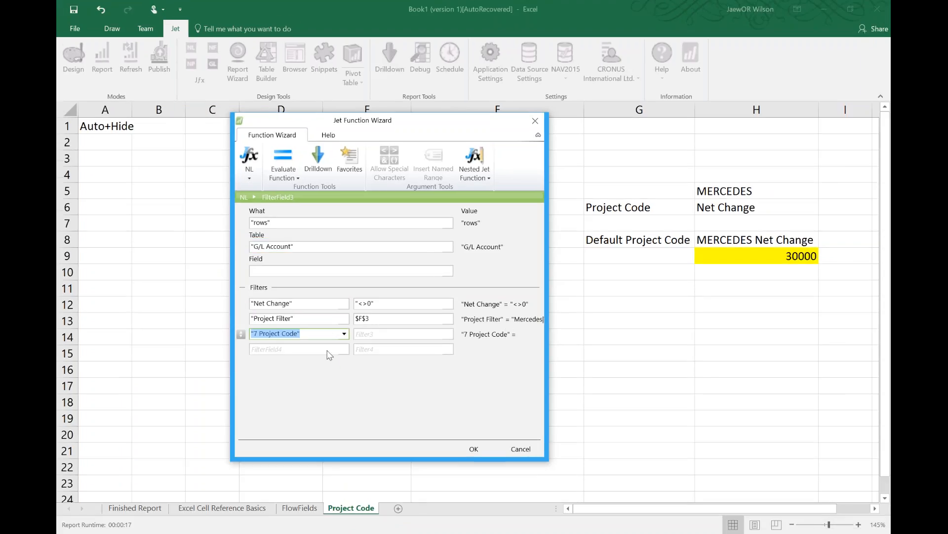
Step: Clear the third filter field, set the Project Filter value to "mercedes" and relate that filter to Net Change
key("Delete")
left_click(411, 318)
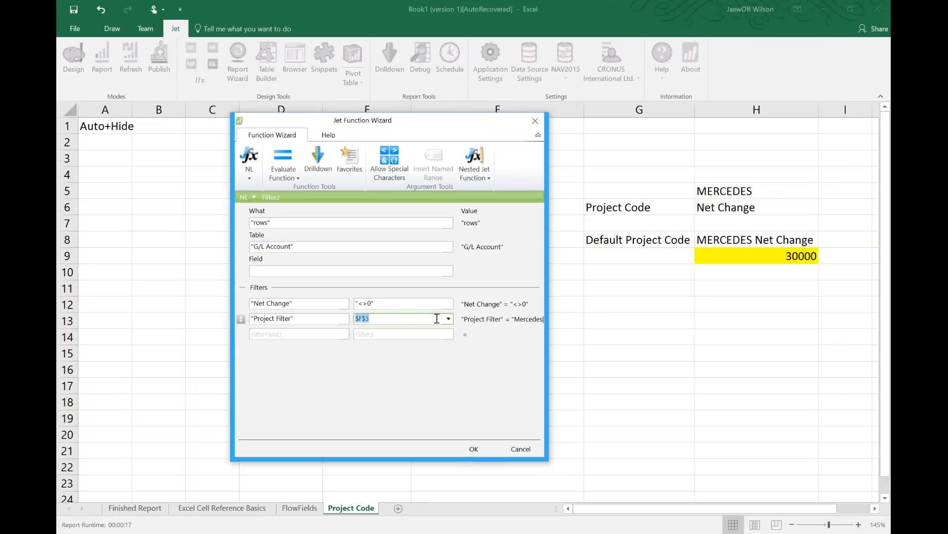
left_click(448, 318)
type("merce")
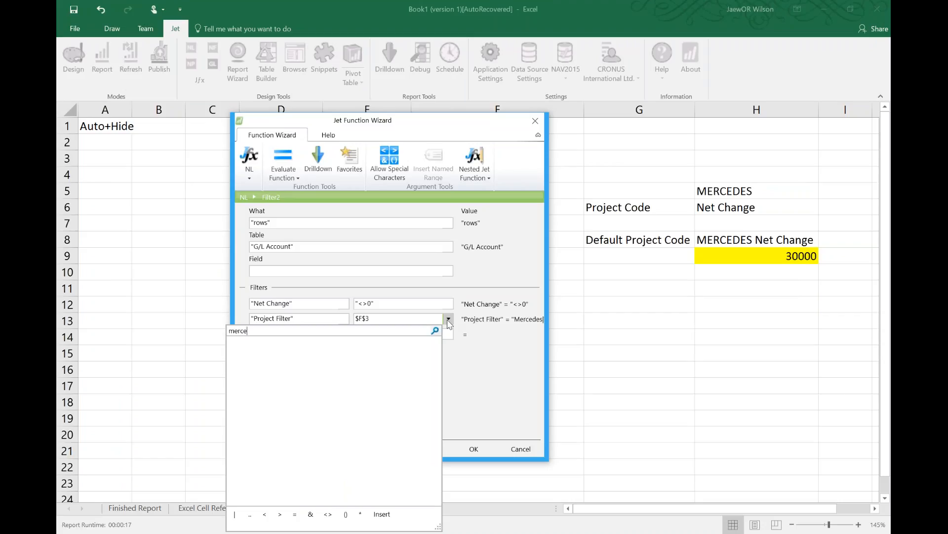
type("des")
key("Return")
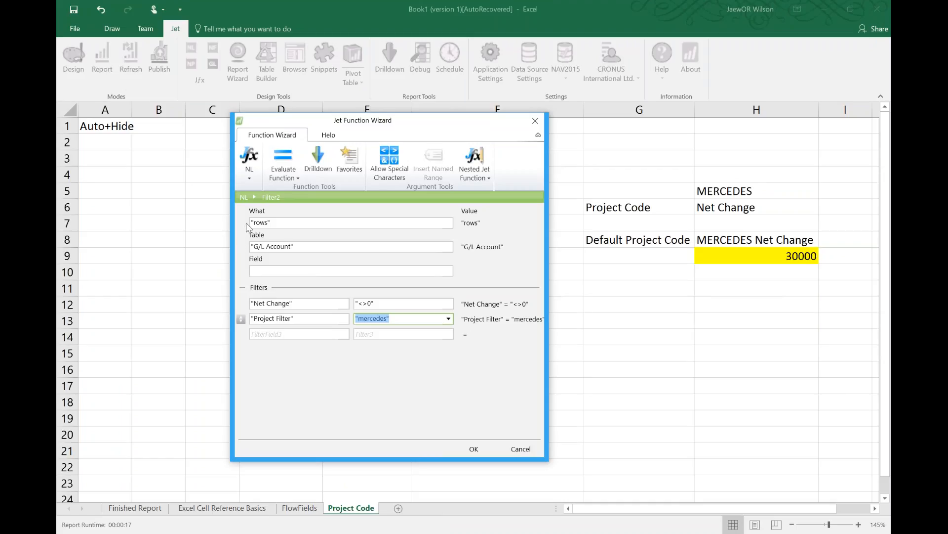
key("ctrl")
left_click(294, 301)
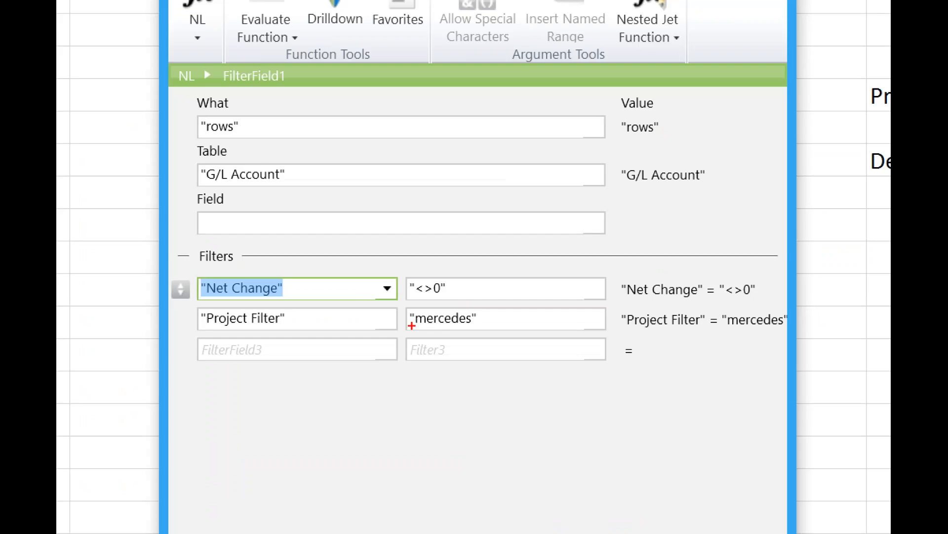
mouse_move(310, 317)
left_mouse_down()
mouse_move(327, 307)
mouse_move(288, 284)
left_mouse_up()
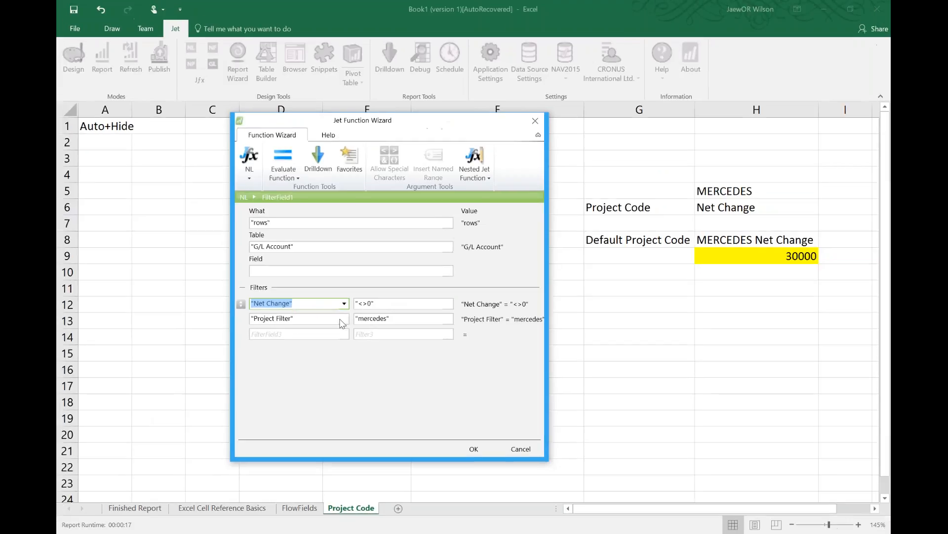
Step: Switch the second filter field to Project Code, compare its effect on Net Change, and cancel the Function Wizard
left_click(387, 319)
left_click(387, 319)
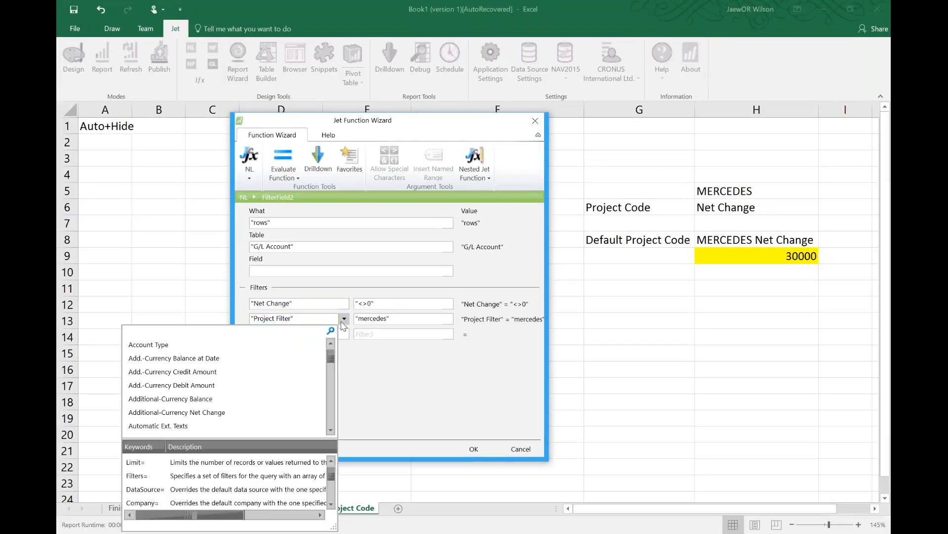
type("projec")
key("Return")
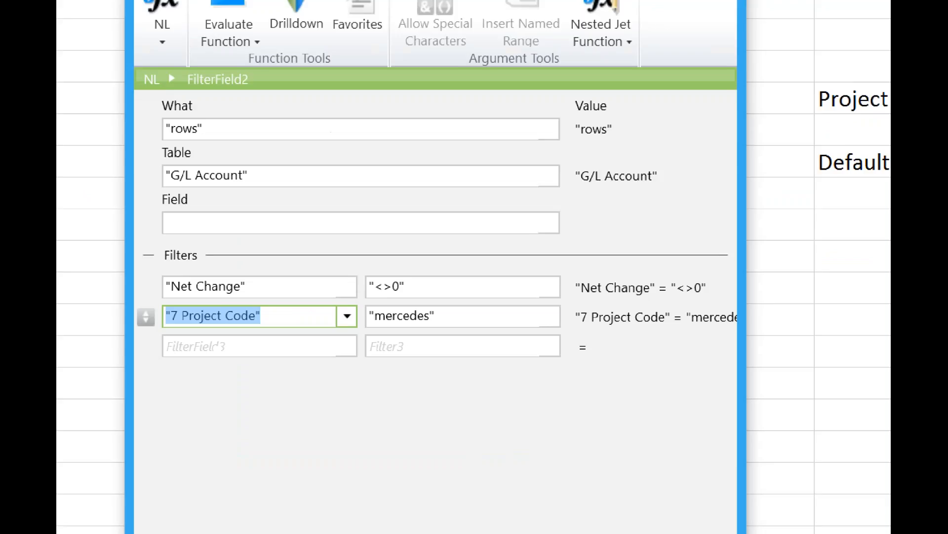
mouse_move(267, 320)
left_mouse_down()
mouse_move(276, 312)
mouse_move(258, 281)
mouse_move(287, 303)
mouse_move(277, 303)
left_mouse_up()
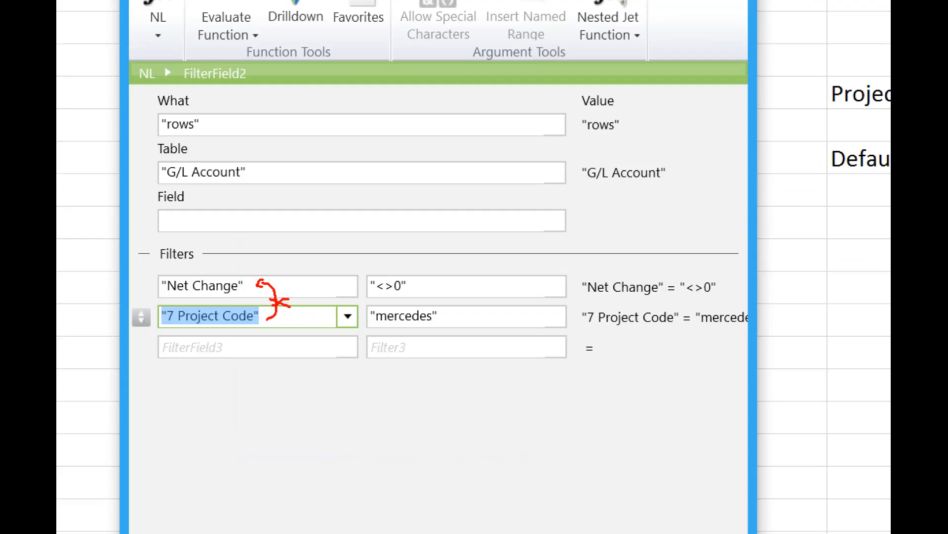
mouse_move(149, 321)
left_mouse_down()
mouse_move(135, 257)
mouse_move(163, 227)
mouse_move(158, 236)
left_mouse_up()
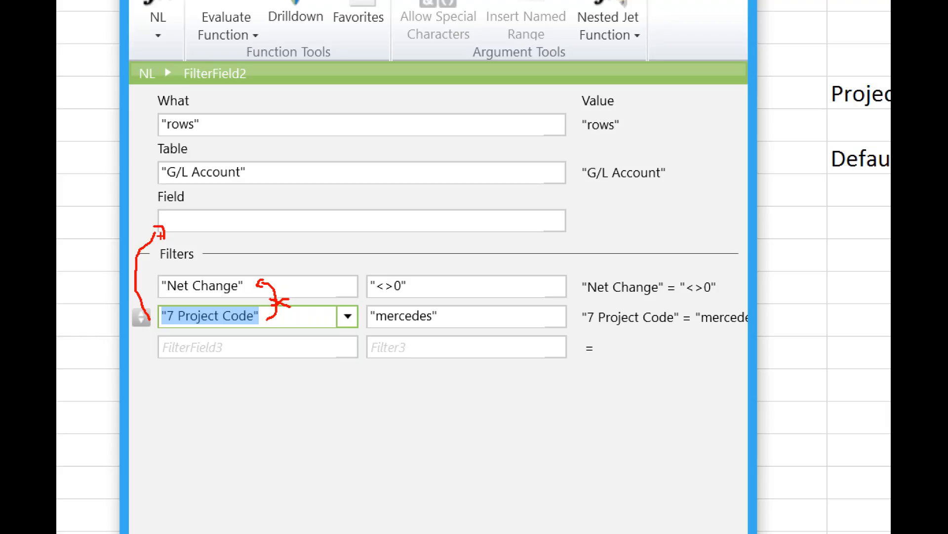
key("Escape")
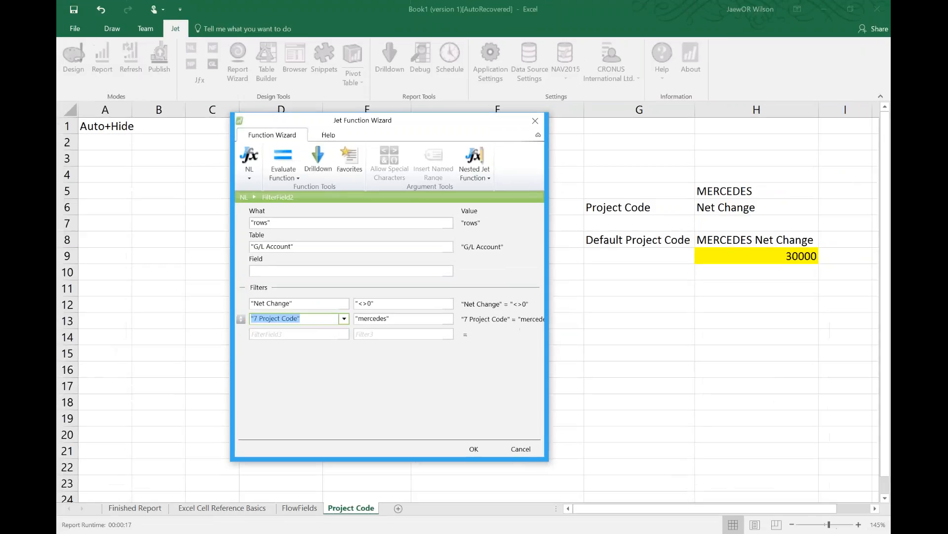
key("Escape")
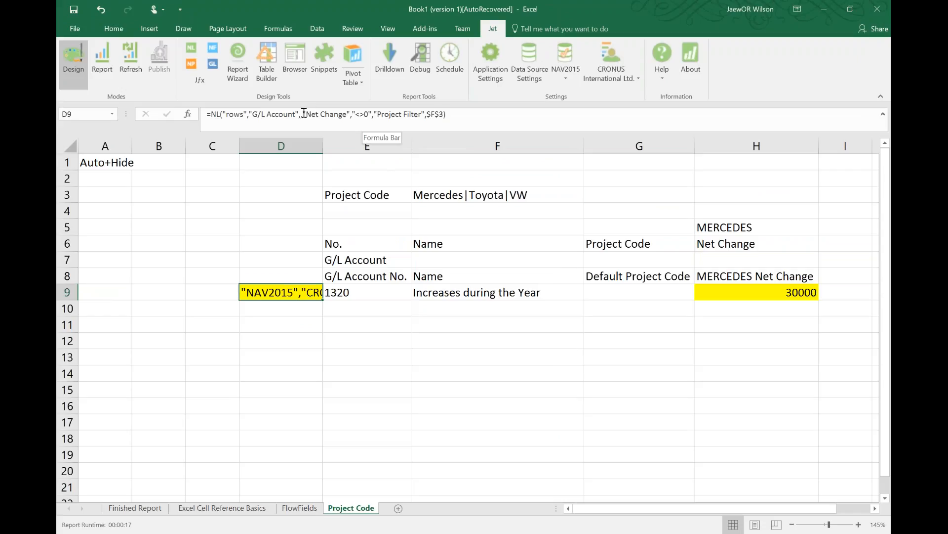
Step: Examine the Net Change and Project Filter arguments in D9's NL formula without editing them, and run the report
left_click_drag(303, 114, 448, 118)
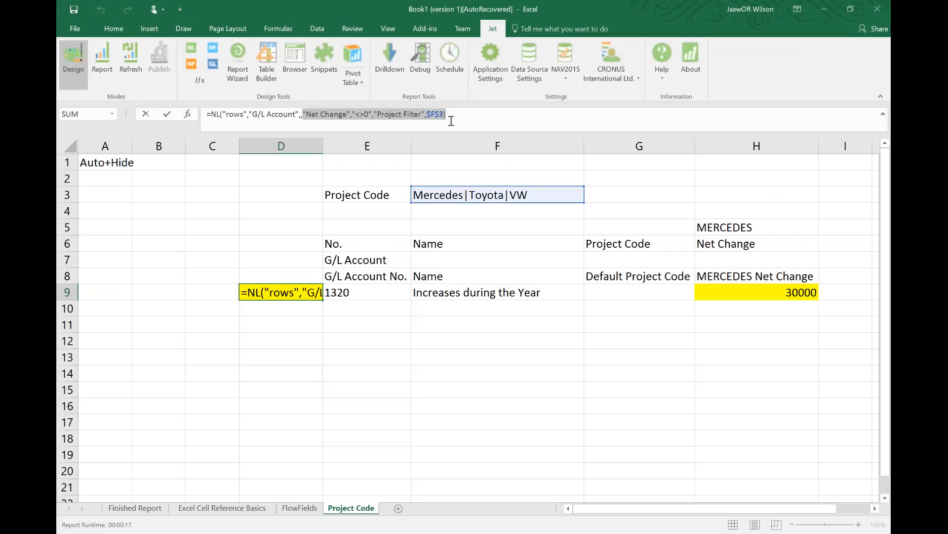
key("Escape")
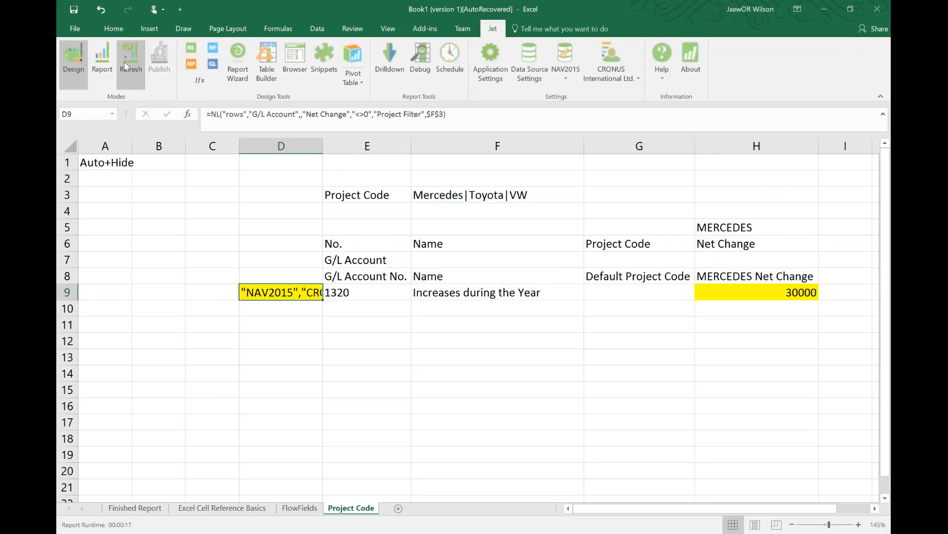
left_click(103, 62)
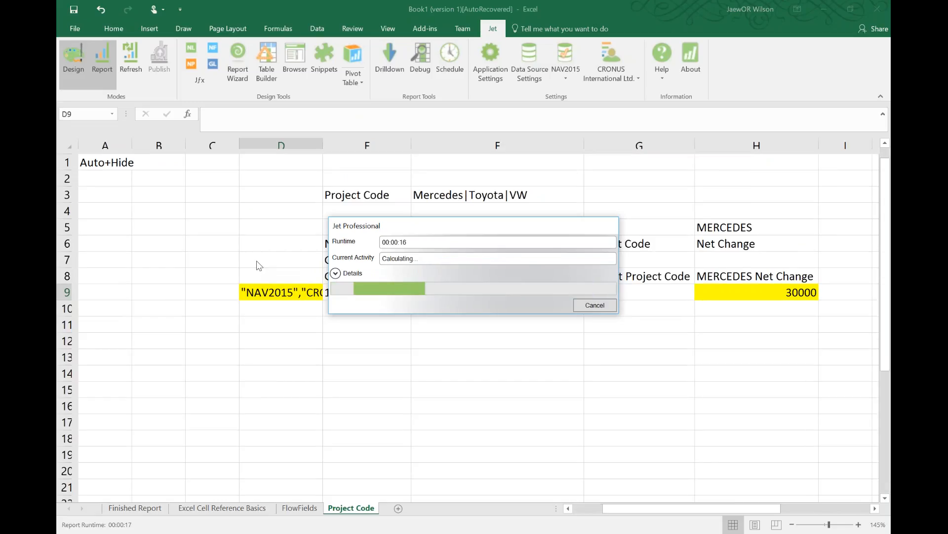
Step: Examine the report's G/L account numbers, names and Default Project Code column from row 9 downward
left_click_drag(399, 276, 410, 376)
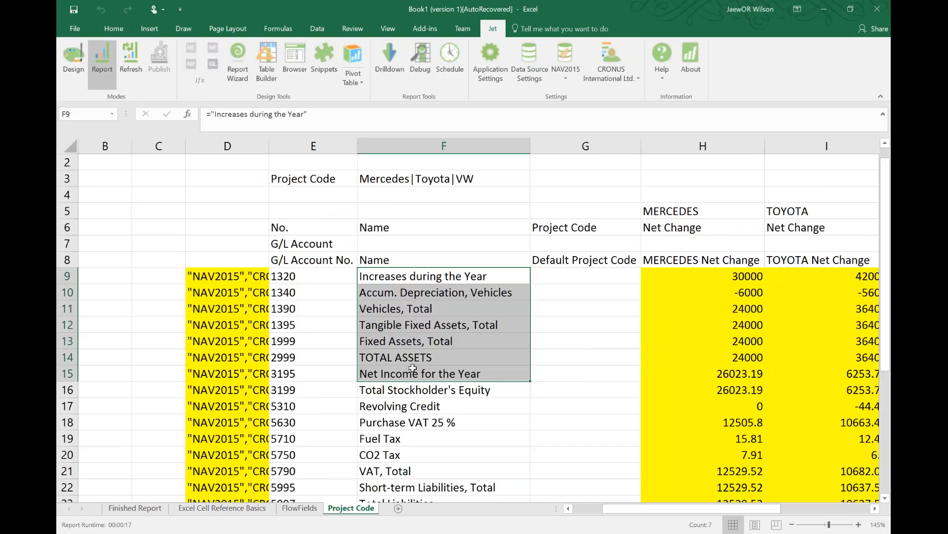
scroll(301, 233, "down", 2)
left_click_drag(292, 181, 308, 262)
scroll(326, 269, "up", 2)
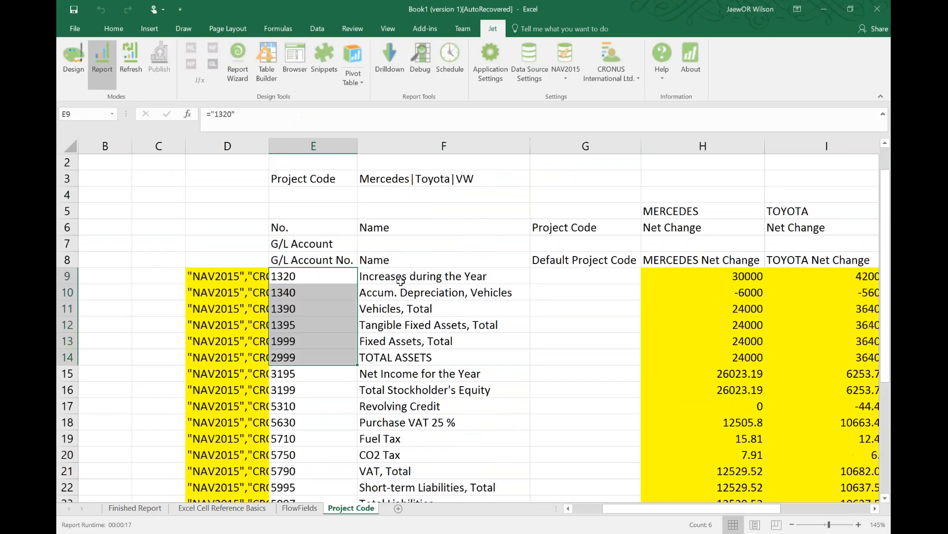
left_click_drag(560, 276, 582, 471)
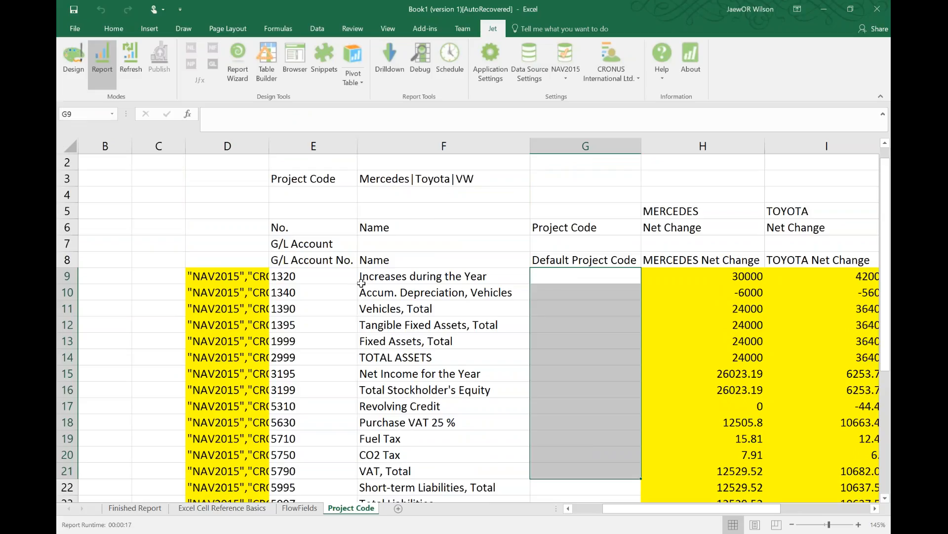
Step: Return the report to design mode and change the "Project Filter" argument in D9's NL formula to "Project Code"
left_click(73, 59)
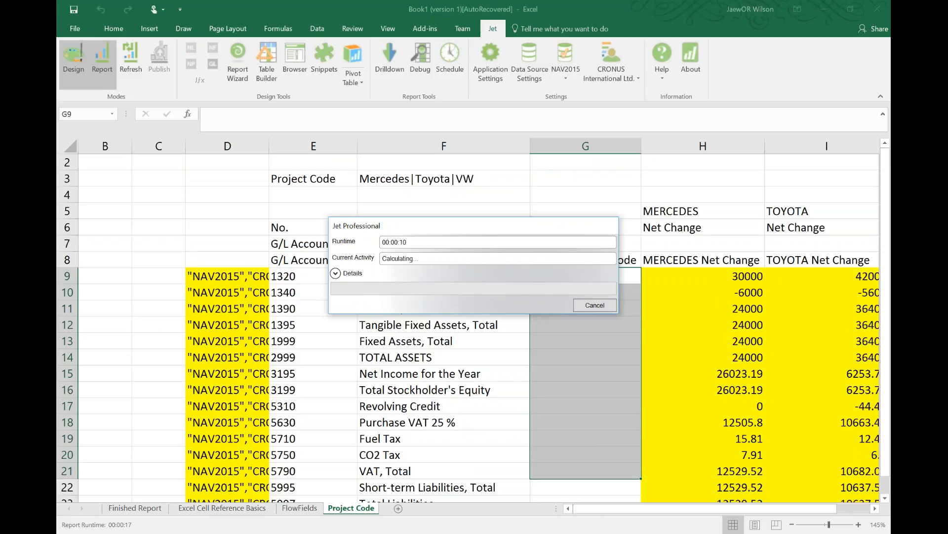
left_click(264, 290)
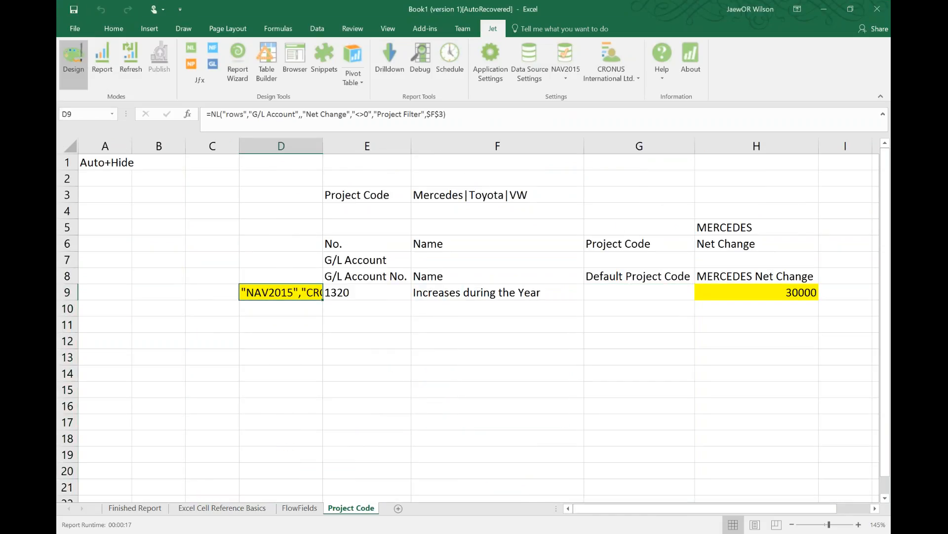
double_click(408, 116)
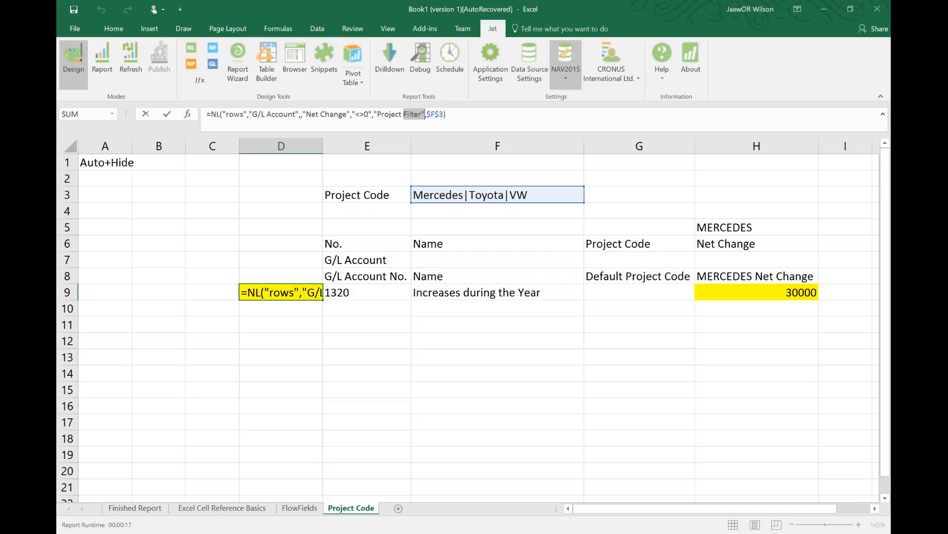
left_click_drag(422, 114, 403, 114)
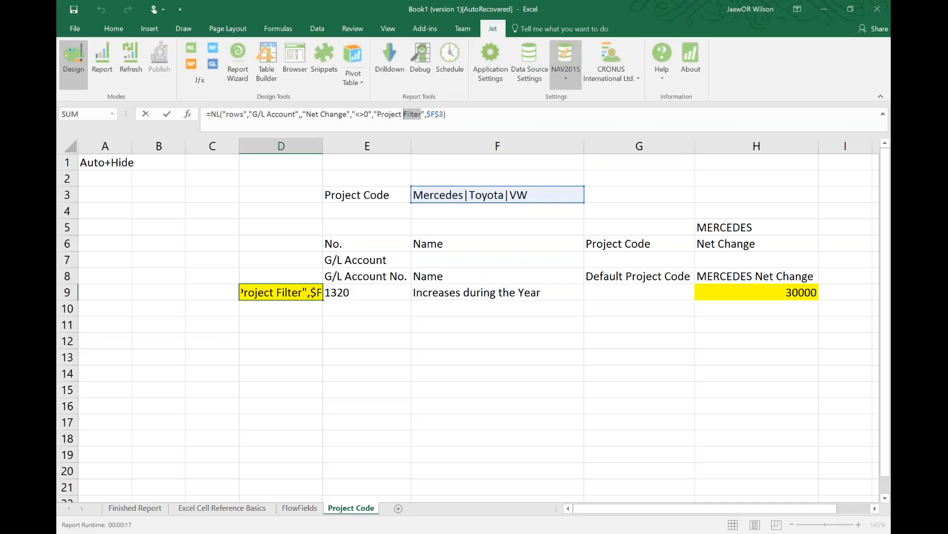
type("Code")
key("Return")
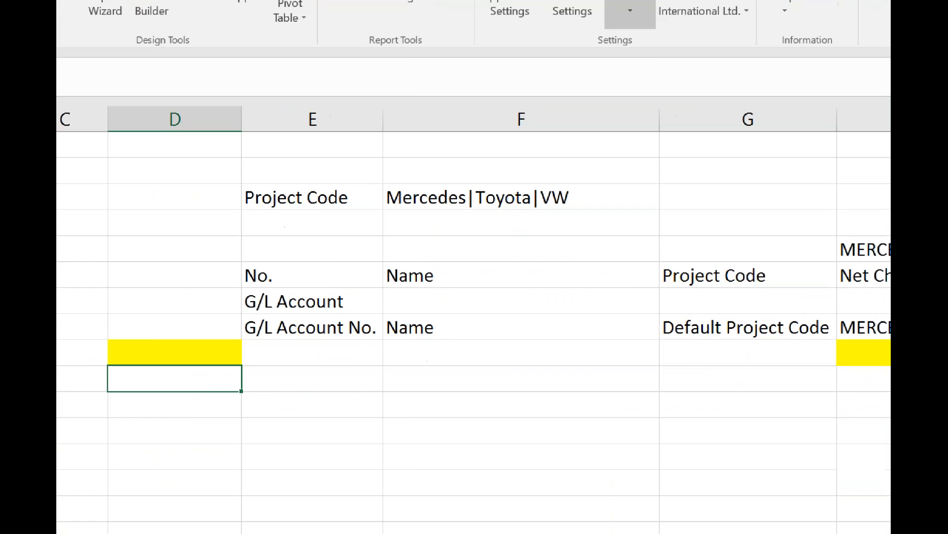
left_click(281, 292)
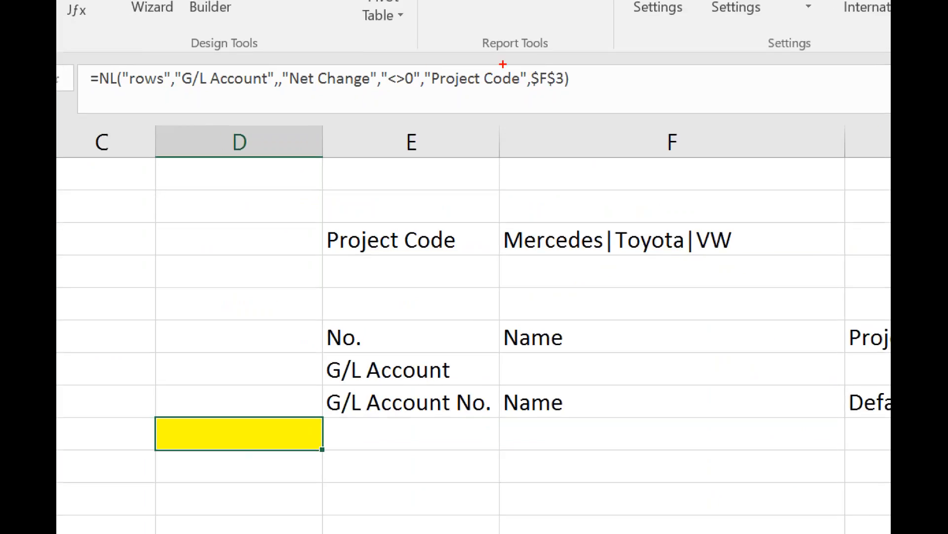
Step: Examine the "Project Code" filter on the G/L Account table in D9's NL formula and the dependent cells across row 9
mouse_move(492, 69)
left_mouse_down()
mouse_move(348, 48)
mouse_move(252, 68)
left_mouse_up()
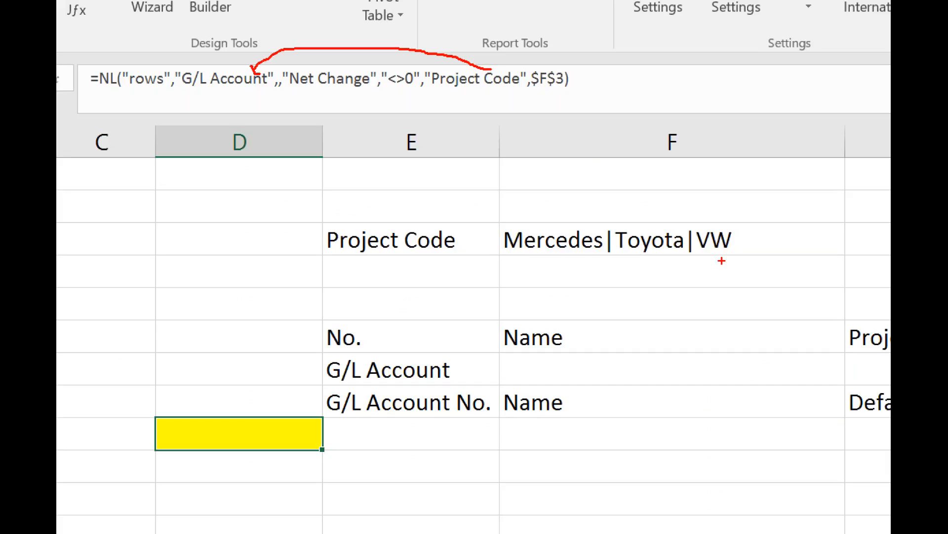
key("Escape")
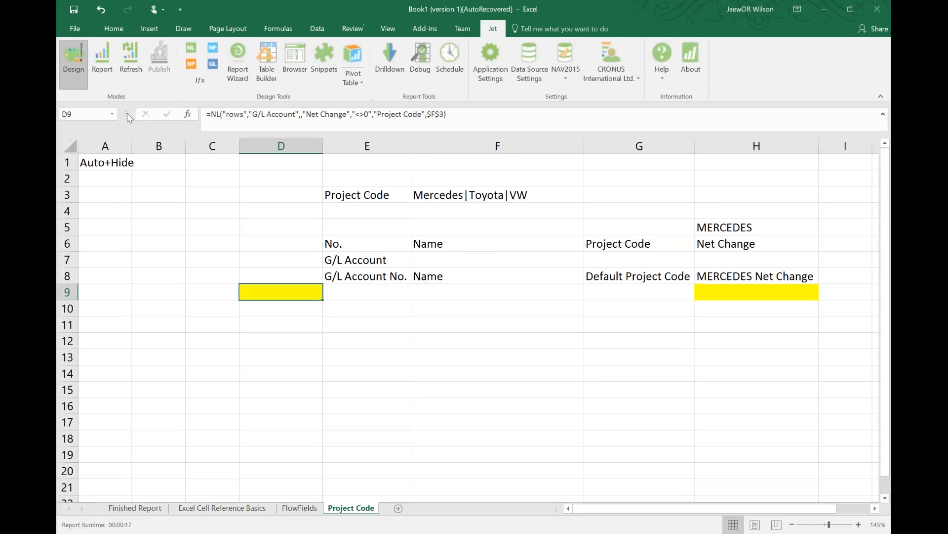
left_click_drag(314, 290, 725, 295)
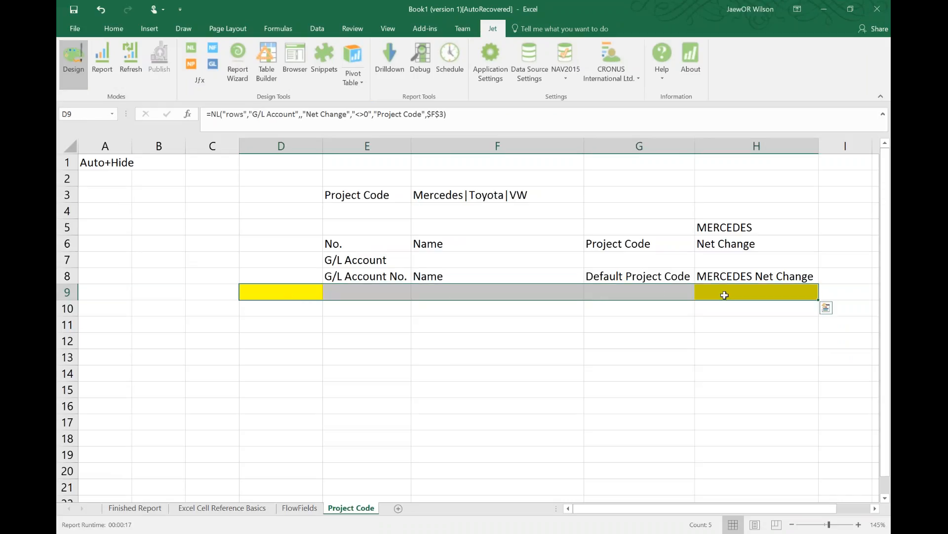
left_click_drag(657, 292, 649, 382)
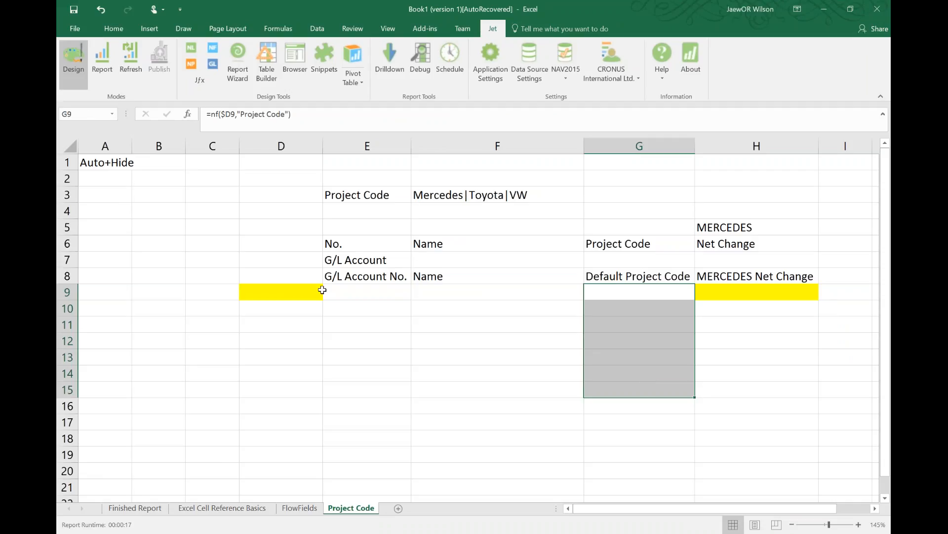
Step: Change the "Project Code" argument in D9's NL formula to "Project Filter"
left_click(297, 292)
double_click(414, 115)
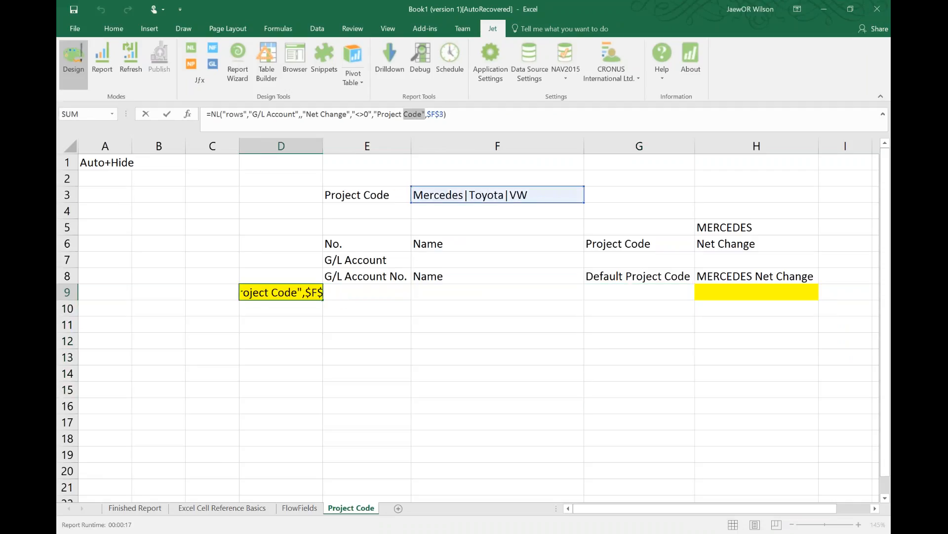
type("Filter")
key("Return")
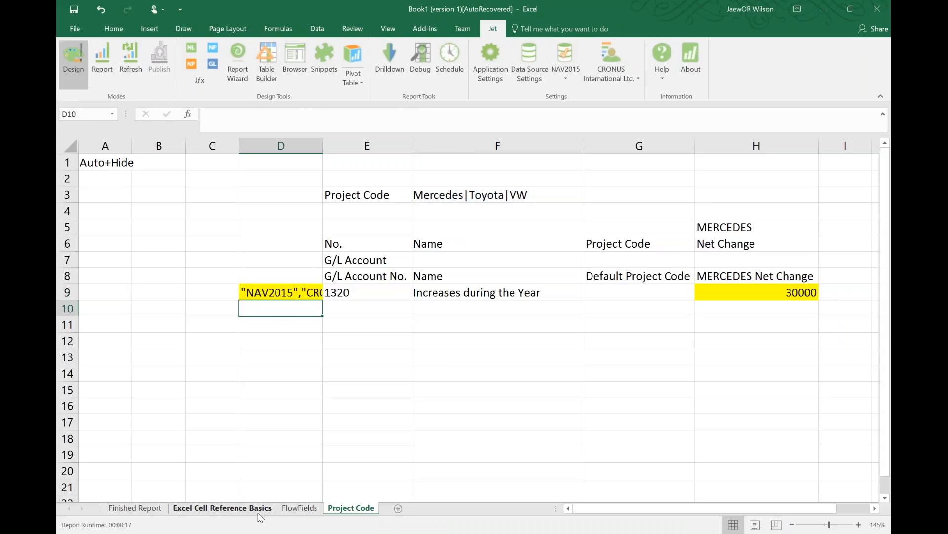
Step: Review the notes in column I of the FlowFields sheet on what a FlowField is and how Balance is calculated
left_click(299, 508)
left_click(667, 375)
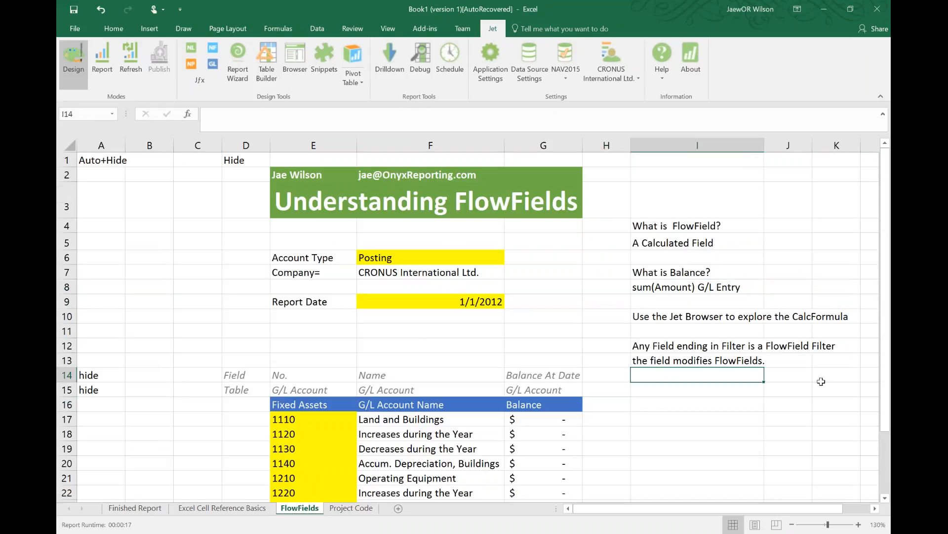
key("Right")
key("Right")
key("Right")
key("Left")
key("Left")
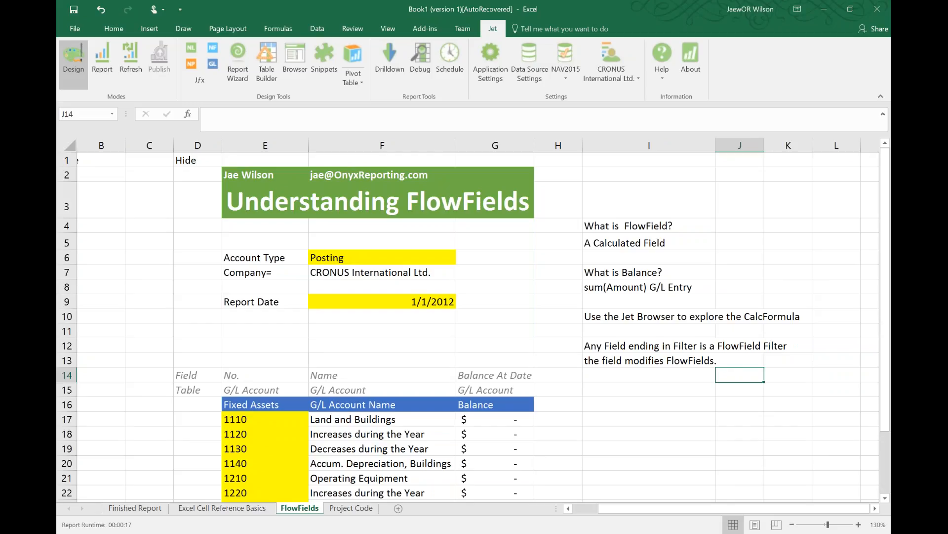
left_click(651, 240)
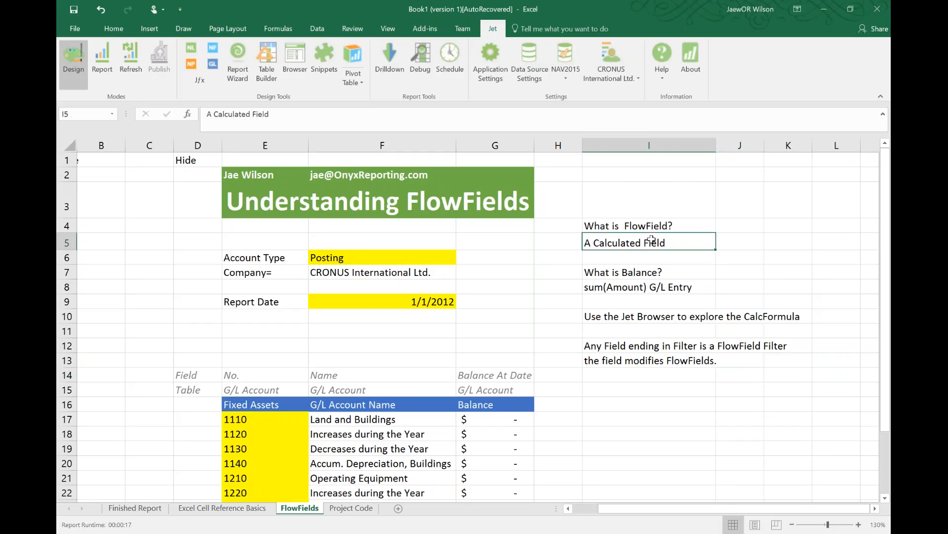
left_click(651, 286)
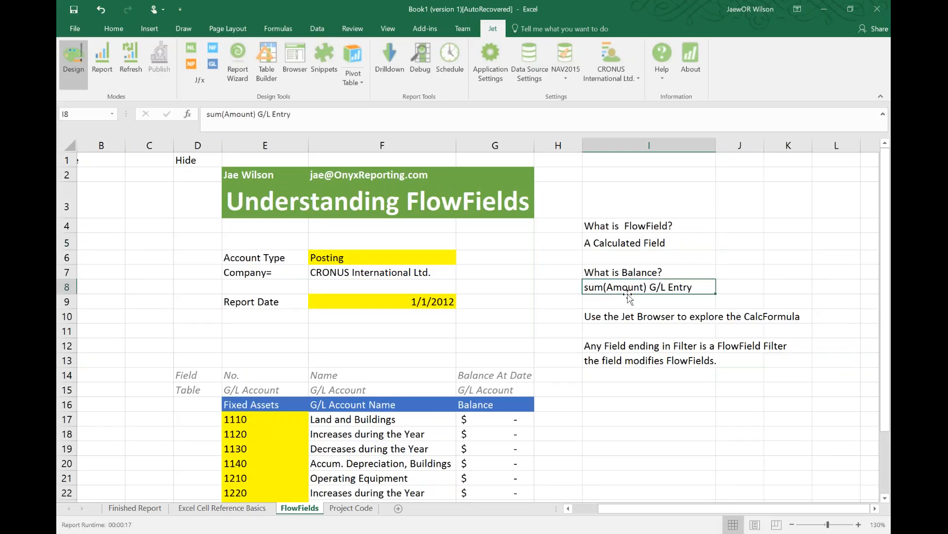
Step: Open the Jet Browser and examine the CalcFormula and Date Filter of the Item table's Net Change field in its expanded details
left_click(286, 64)
type("item")
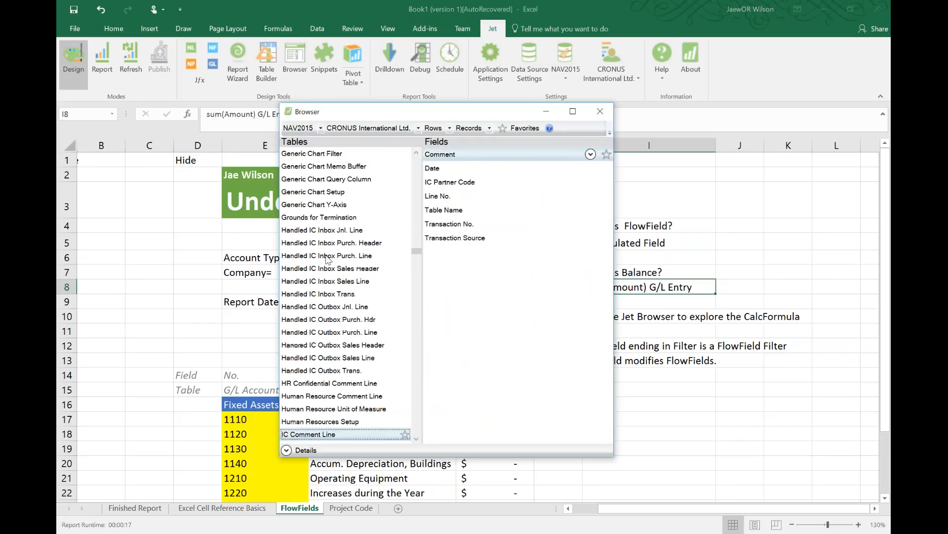
left_click(486, 291)
scroll(485, 291, "down", 1)
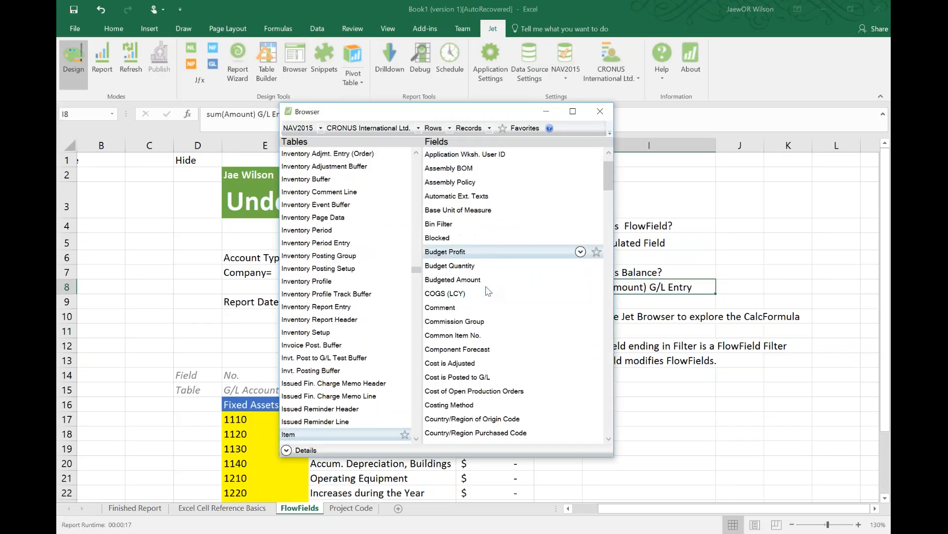
type("net")
left_click(287, 449)
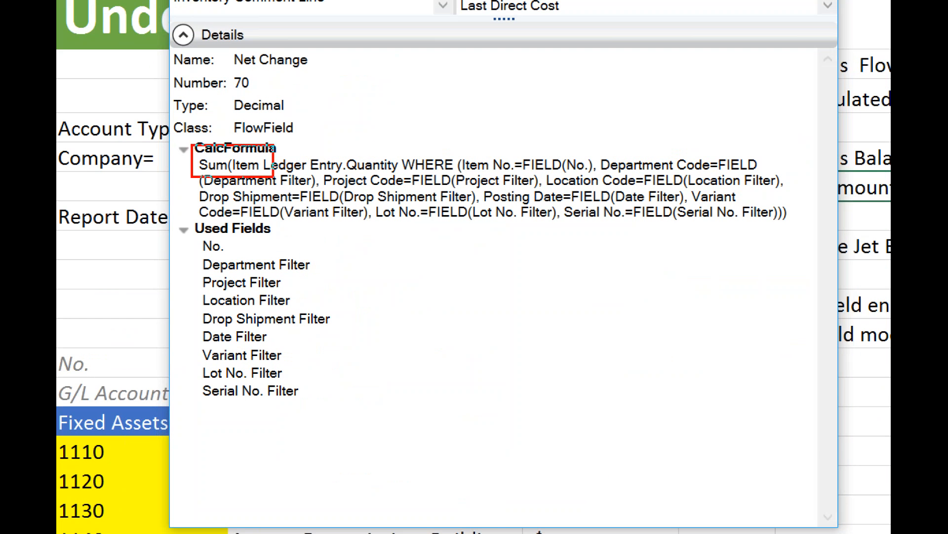
left_click_drag(273, 177, 405, 181)
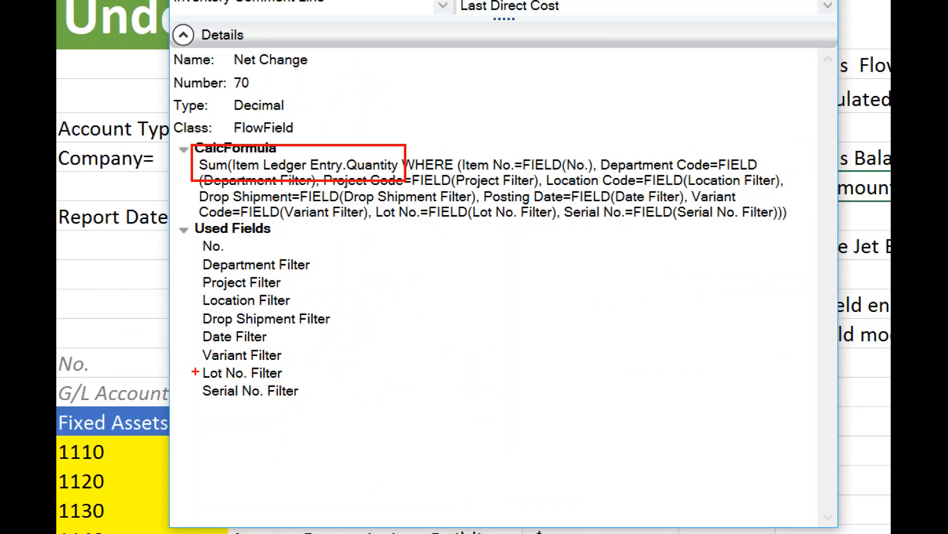
left_click_drag(200, 324, 278, 351)
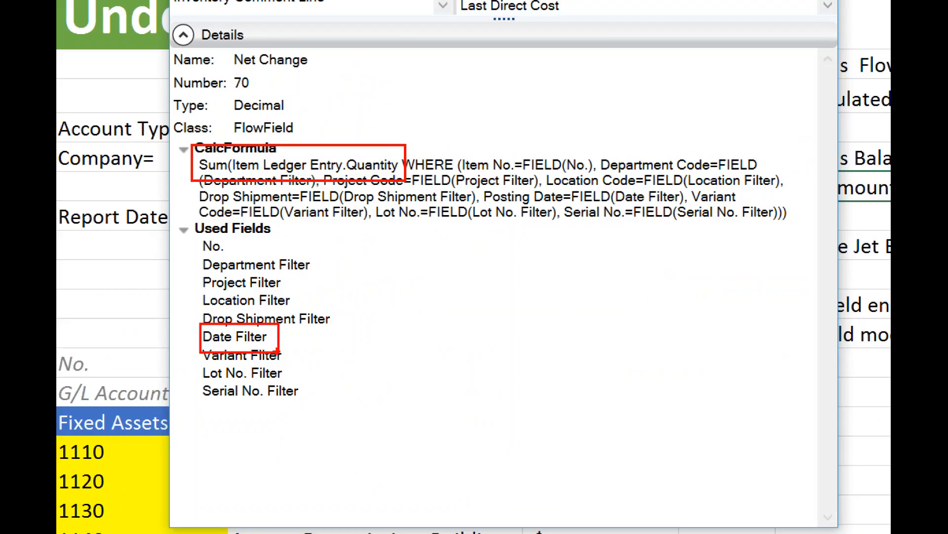
key("Escape")
Step: Find the Item table's Inventory field and examine its name, CalcFormula and used fields
left_click(460, 172)
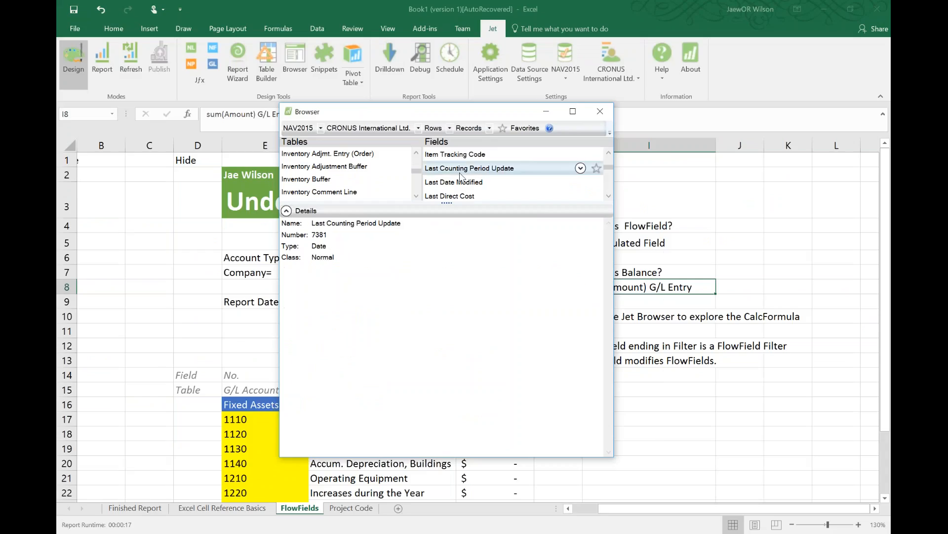
key("i")
key("t")
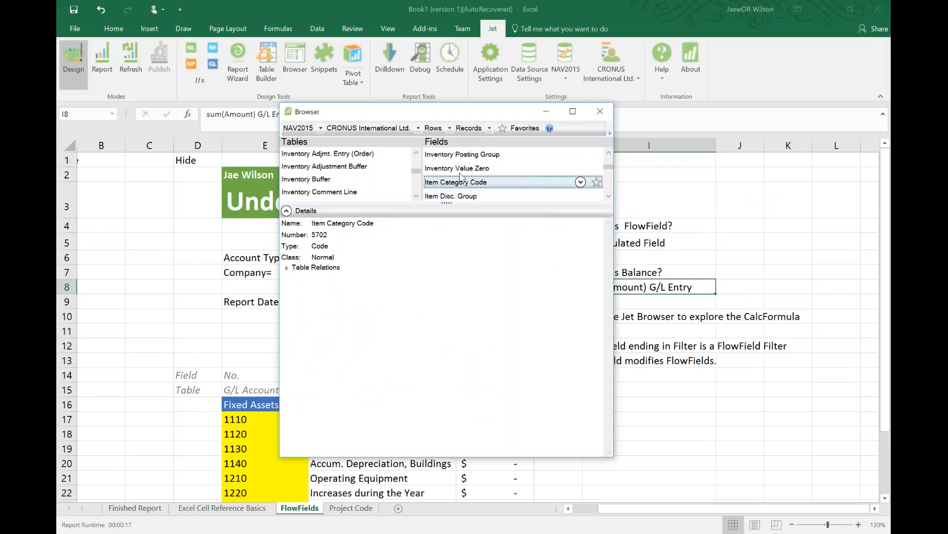
key("Up")
key("Up")
key("Up")
key("Up")
key("Up")
key("Up")
key("Down")
key("Down")
key("Down")
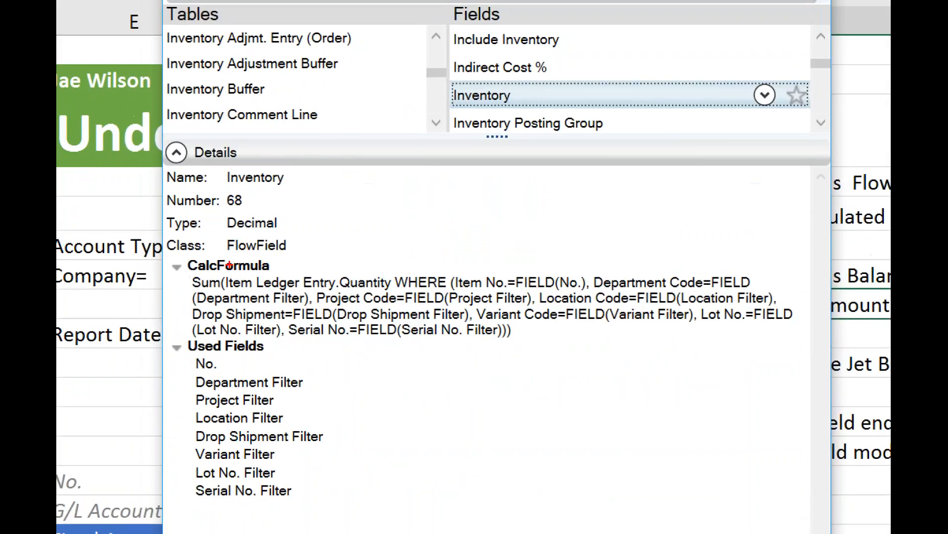
mouse_move(191, 272)
left_mouse_down()
mouse_move(235, 289)
mouse_move(404, 294)
left_mouse_up()
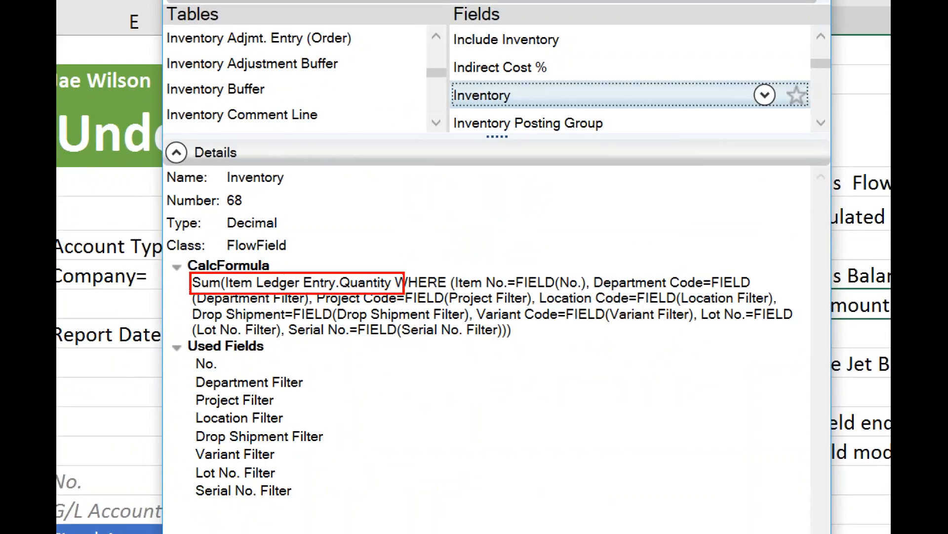
left_click_drag(221, 170, 301, 188)
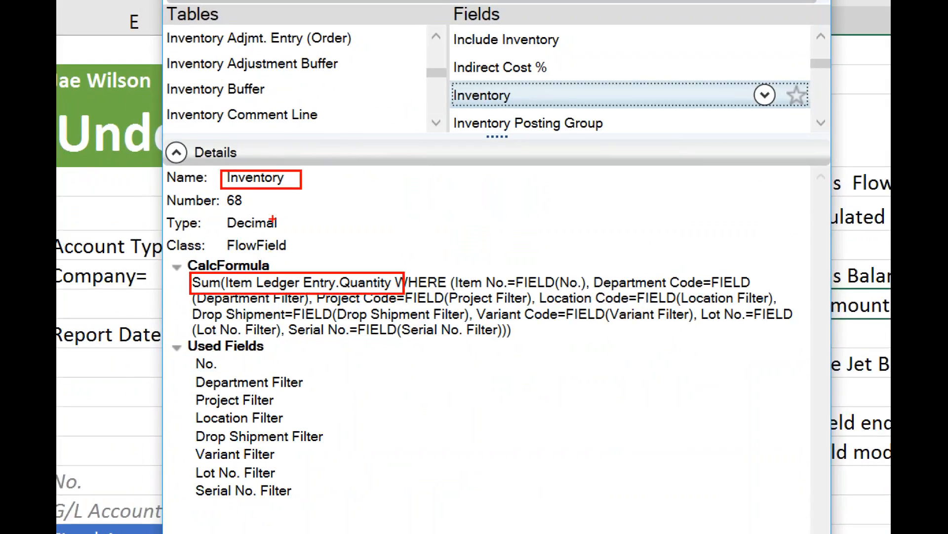
mouse_move(188, 348)
left_mouse_down()
mouse_move(232, 402)
mouse_move(364, 503)
mouse_move(349, 510)
left_mouse_up()
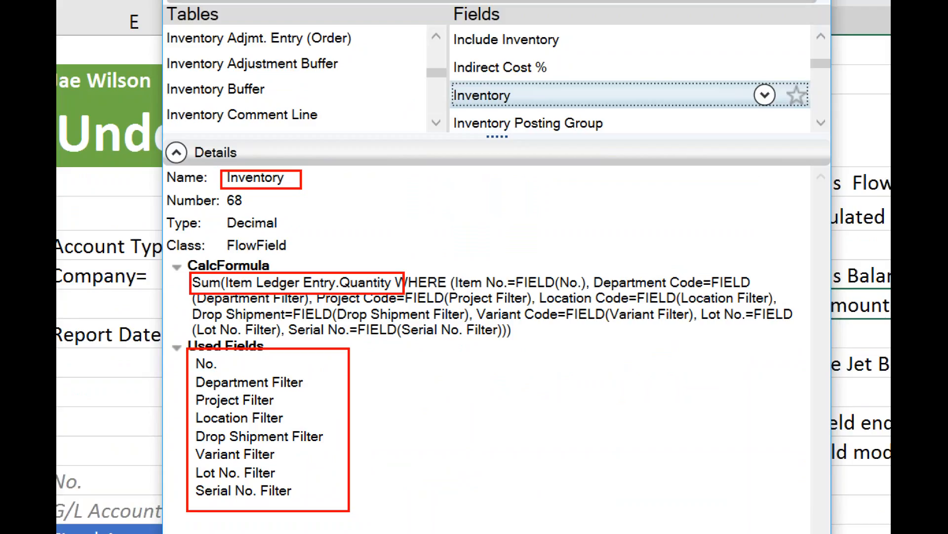
key("Escape")
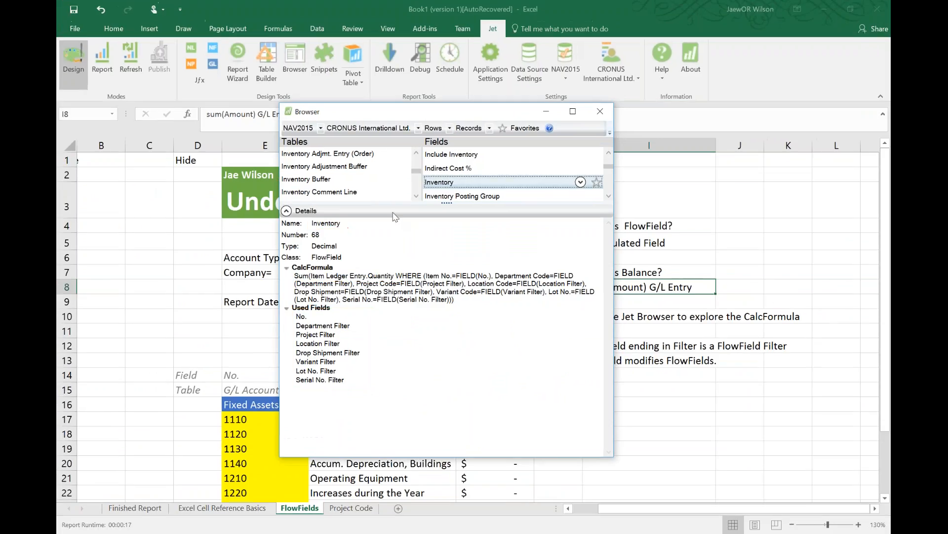
Step: Find the Customer table's Balance field, enlarge the field list, and examine the balance fields and the filters Balance uses
left_click(358, 181)
type("cus")
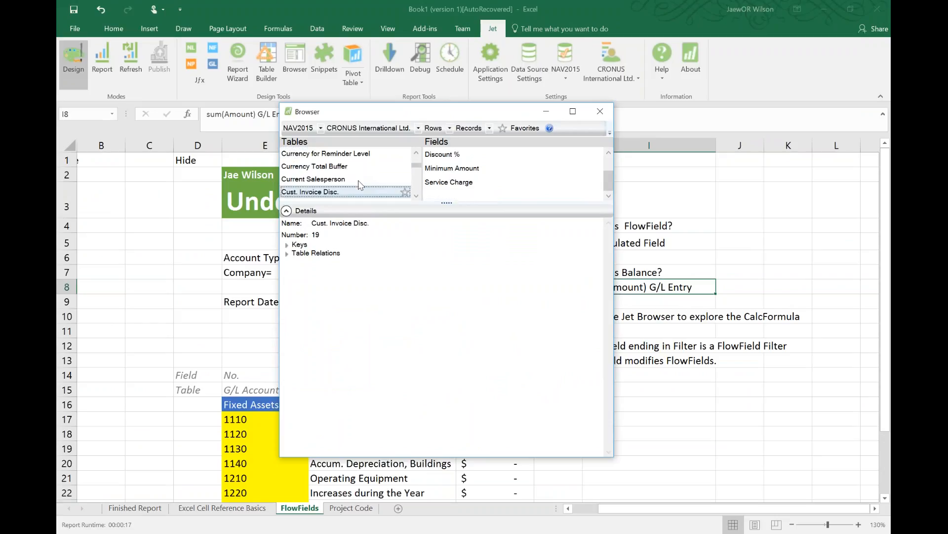
scroll(359, 184, "down", 1)
left_click(314, 193)
left_click(435, 182)
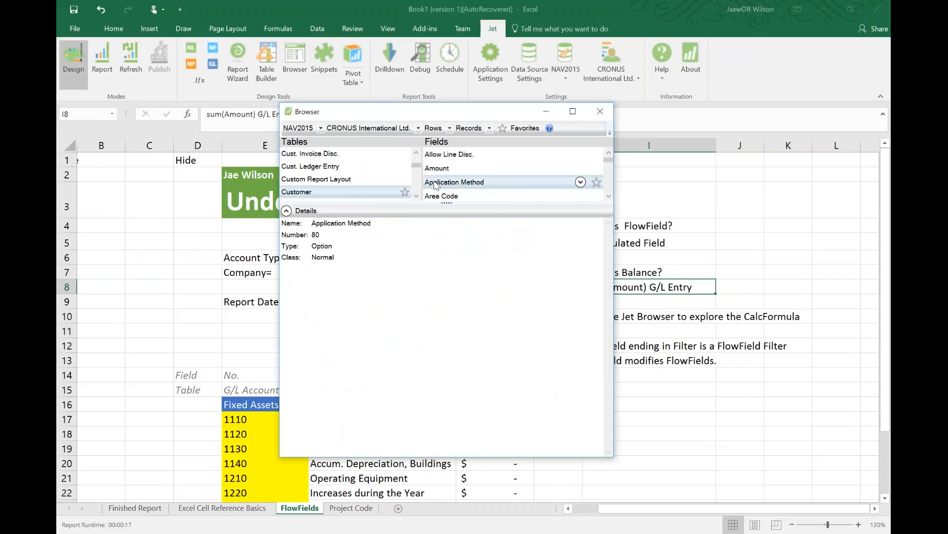
key("Down")
key("Down")
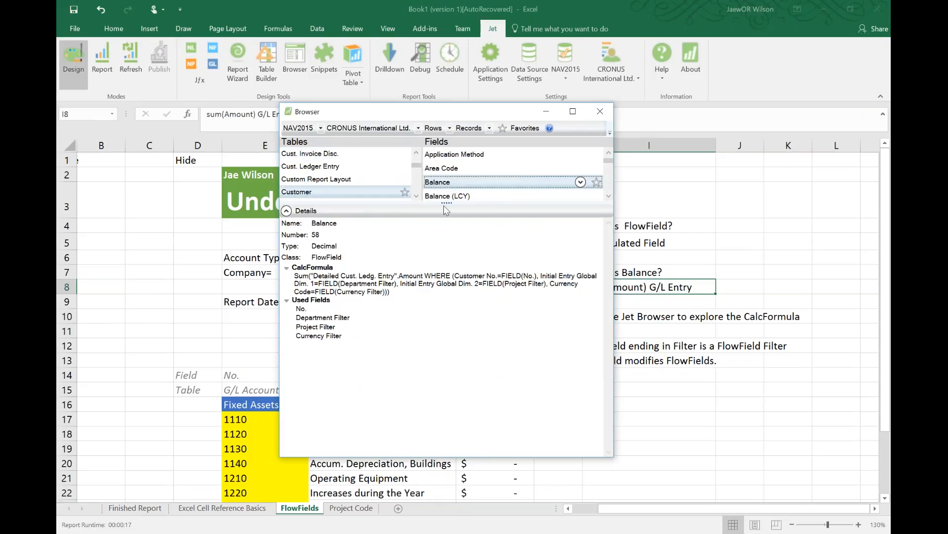
left_click_drag(446, 210, 447, 257)
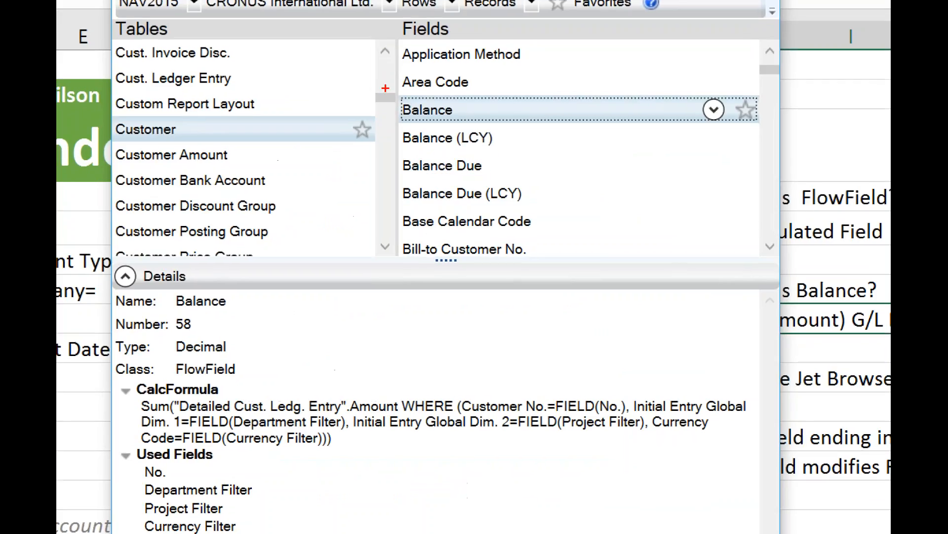
left_click_drag(505, 176, 550, 206)
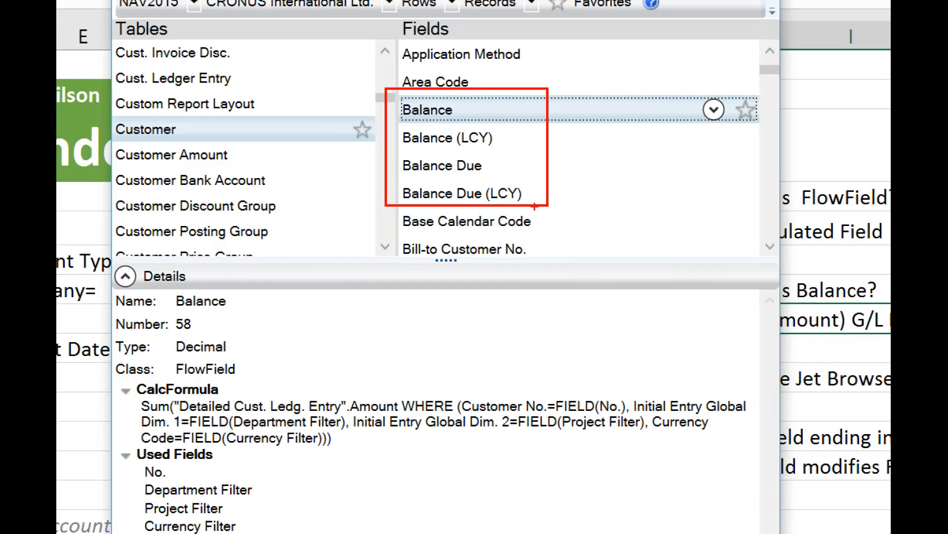
left_click_drag(171, 287, 243, 314)
mouse_move(131, 456)
left_mouse_down()
mouse_move(243, 530)
mouse_move(279, 533)
left_mouse_up()
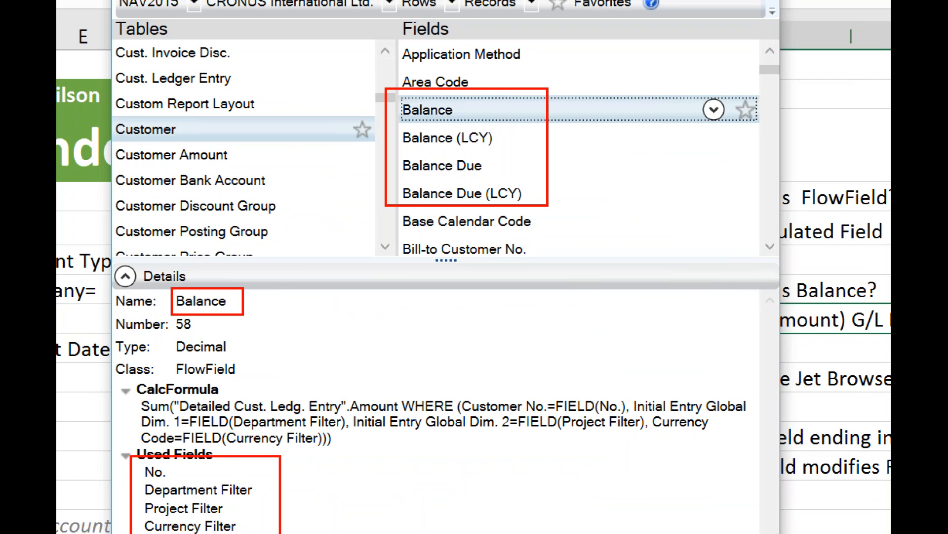
key("Escape")
Step: Compare the CalcFormulas and used fields of the Customer table's Balance (LCY), Balance Due and Net Change fields
left_click(466, 198)
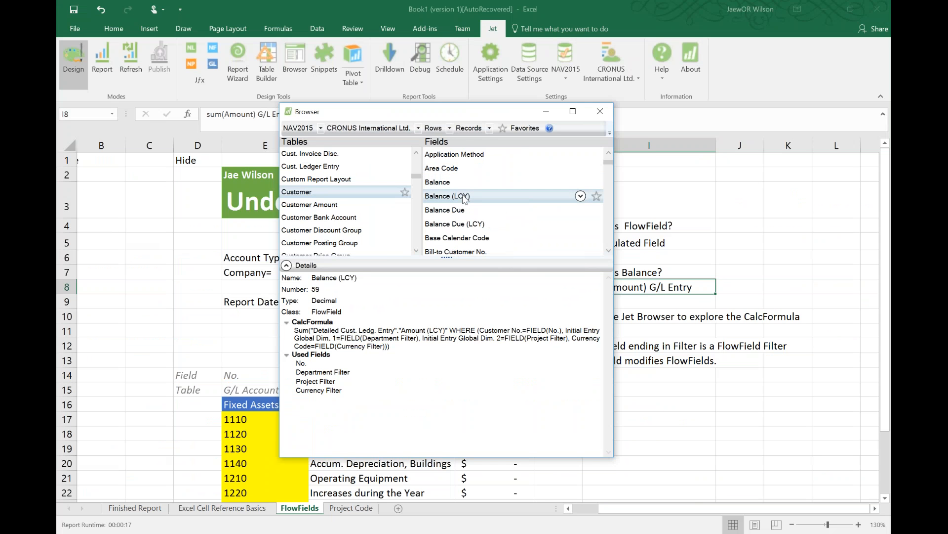
left_click(455, 212)
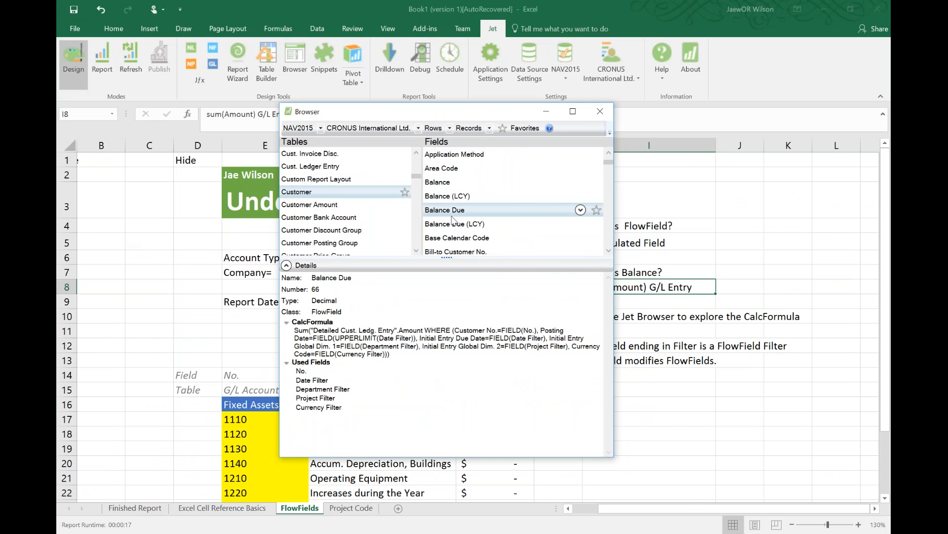
type("ne")
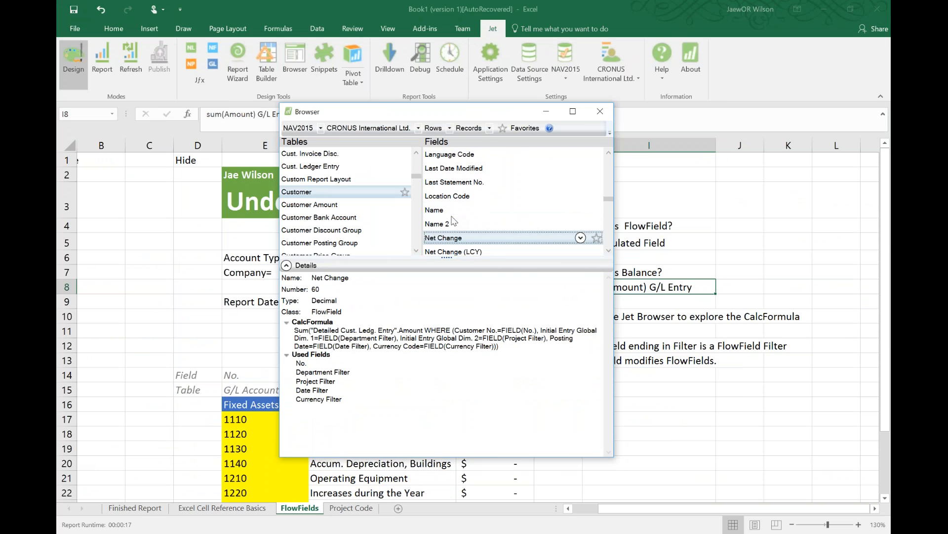
key("ctrl+1")
left_click(436, 250)
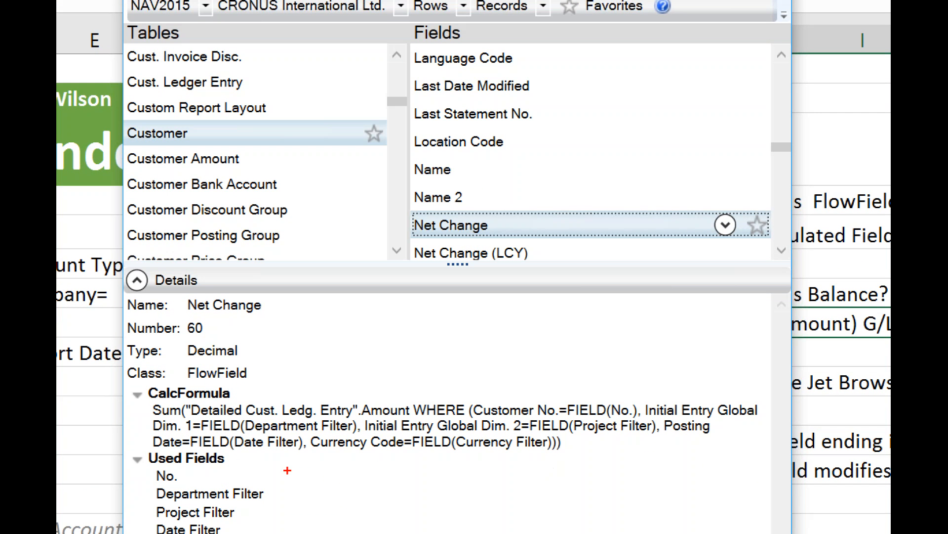
left_click_drag(140, 520, 233, 533)
key("Escape")
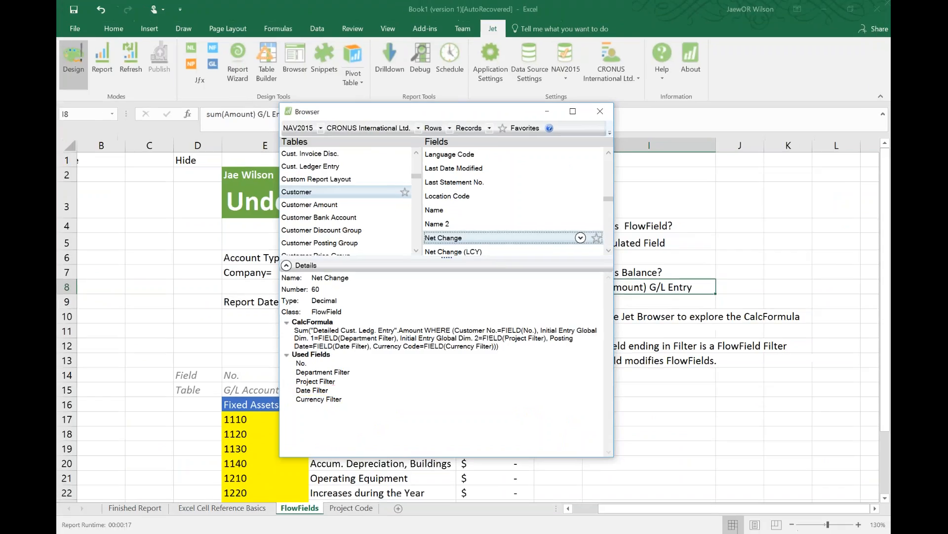
Step: Close the Jet Browser and move the two-line FlowField Filter note from I12:I13 down to I14:I15
left_click(600, 112)
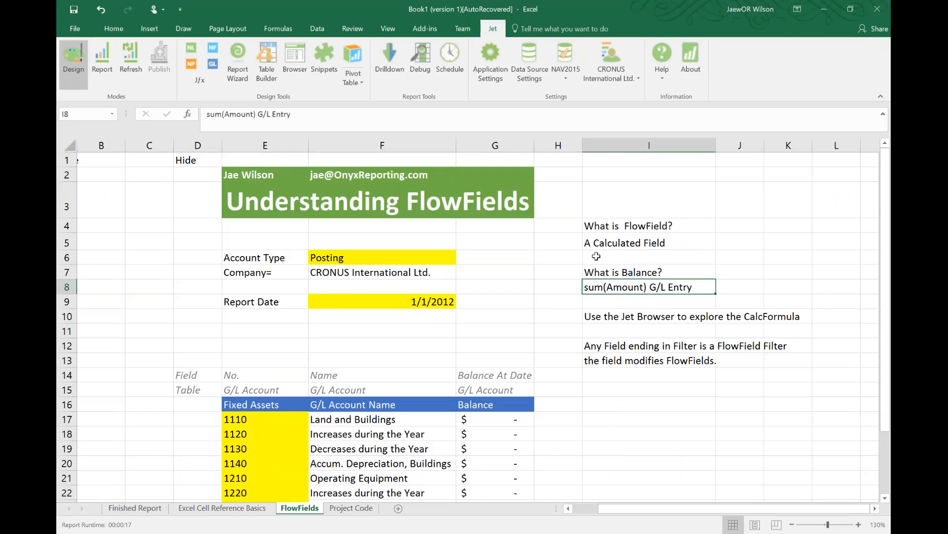
left_click(623, 316)
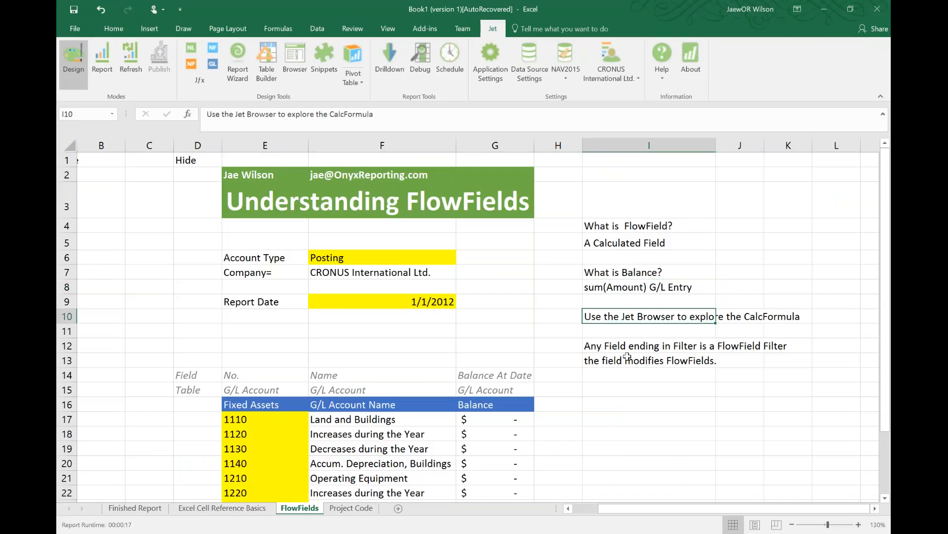
mouse_move(621, 346)
left_mouse_down()
mouse_move(642, 360)
mouse_move(643, 391)
left_mouse_up()
Step: Enter the note "Calc Formual is VISIBLE in NAV 2013+" in cell I11, below the Jet Browser note
left_click(646, 329)
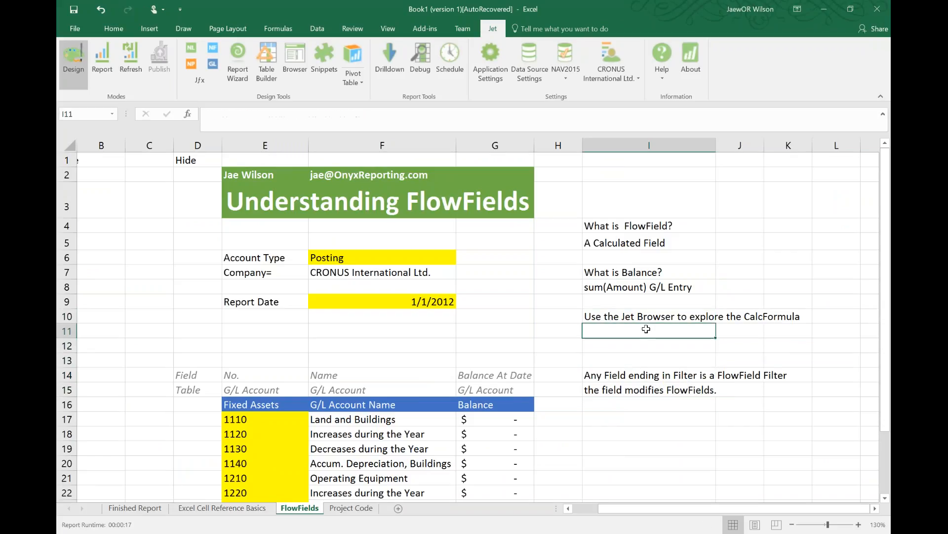
type("Ca")
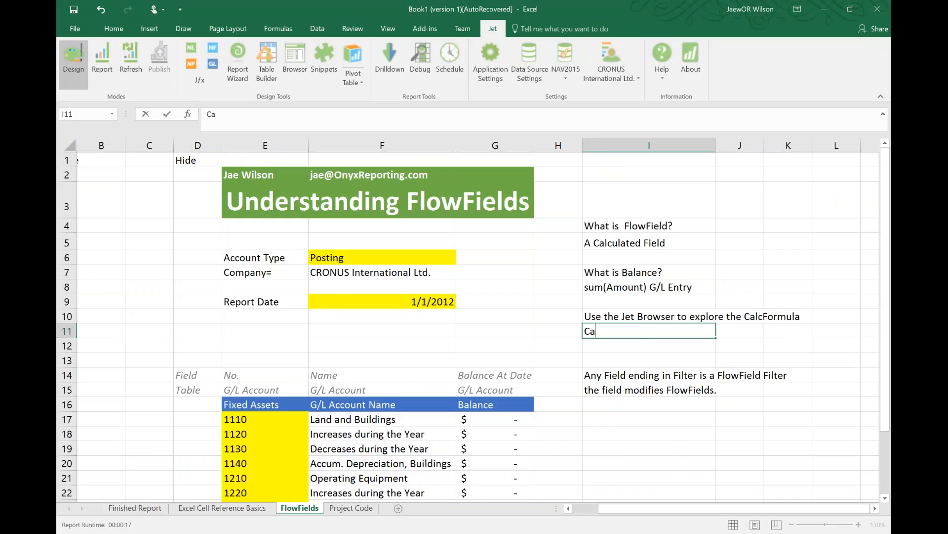
type("lc Formual is V")
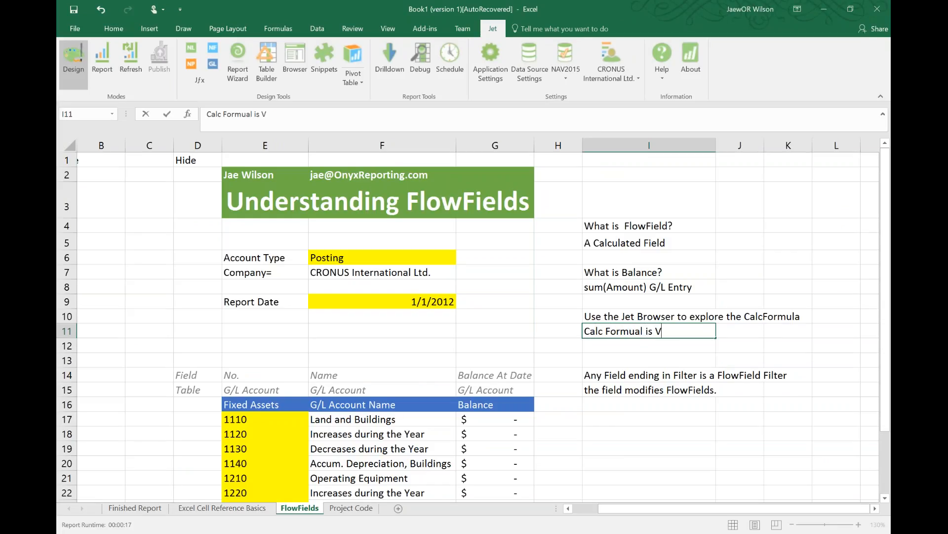
type("ISIBLE in Jet 20")
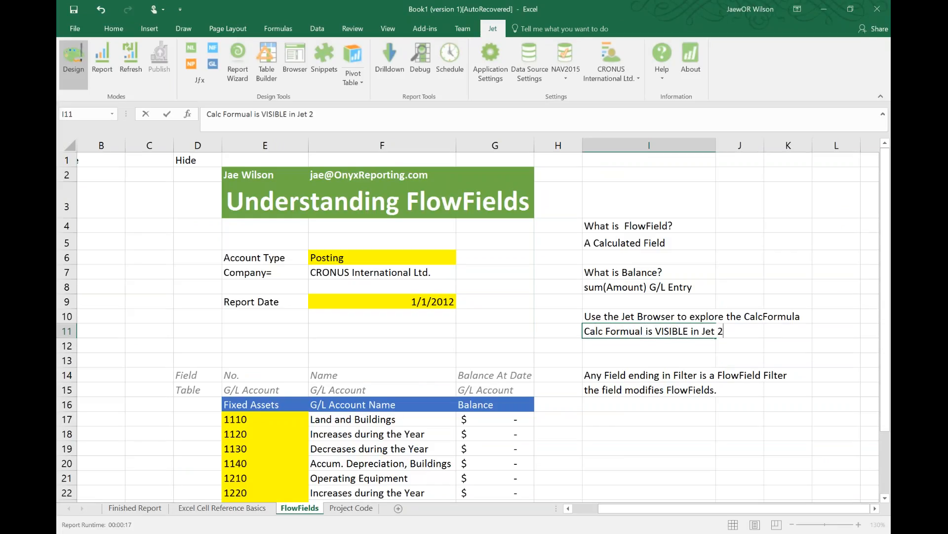
key("BackSpace")
key("BackSpace")
key("BackSpace")
key("BackSpace")
key("BackSpace")
key("BackSpace")
type("NAV 2013+")
key("Return")
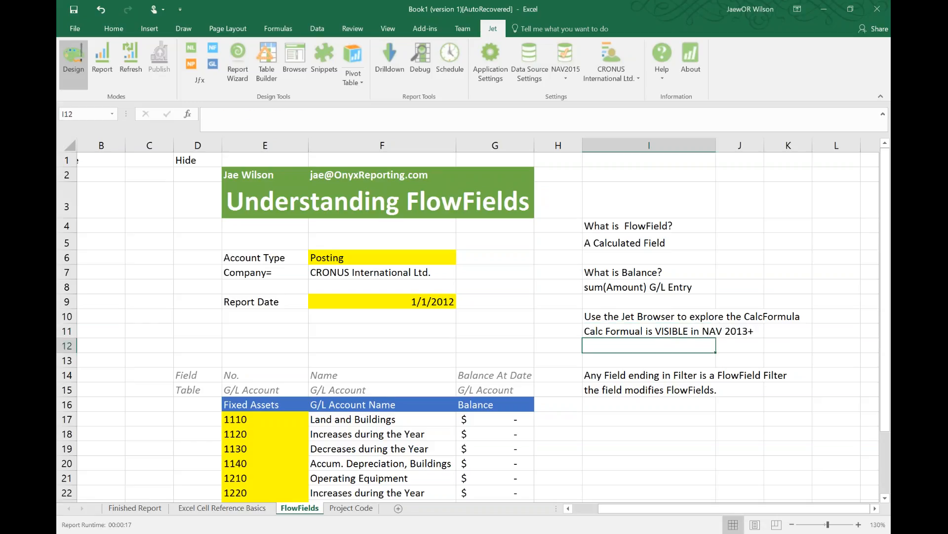
Step: Enter the note "Nav 2009R2 or Earlier Extra Steps" in cell I12 and select both new notes in I11:I12
type("Nav")
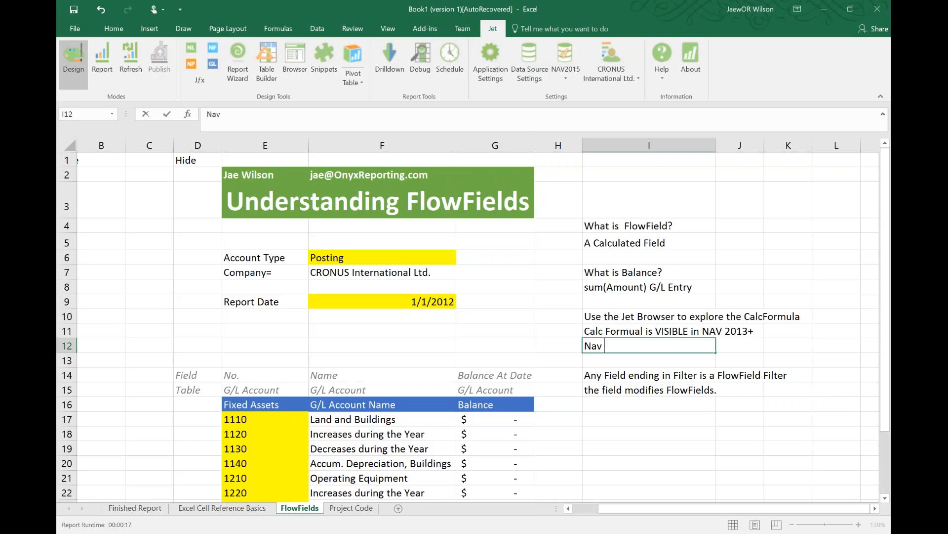
type(" 2009R2 or Earl")
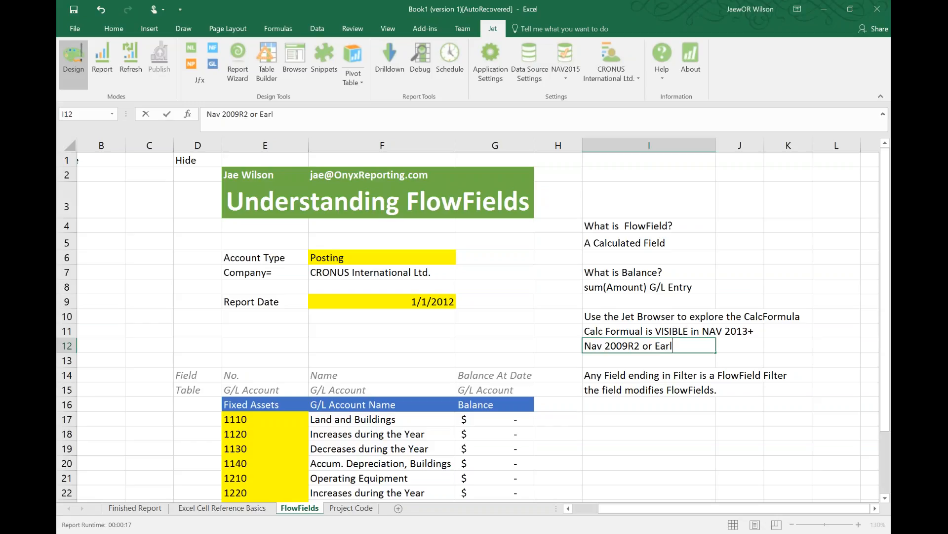
type("ier.")
type(" Extra Steps")
key("Return")
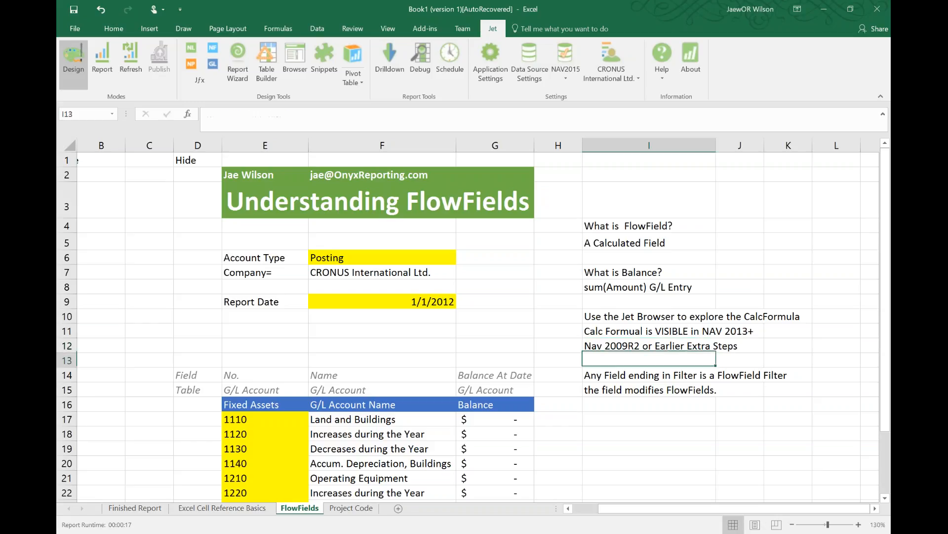
left_click_drag(652, 331, 656, 341)
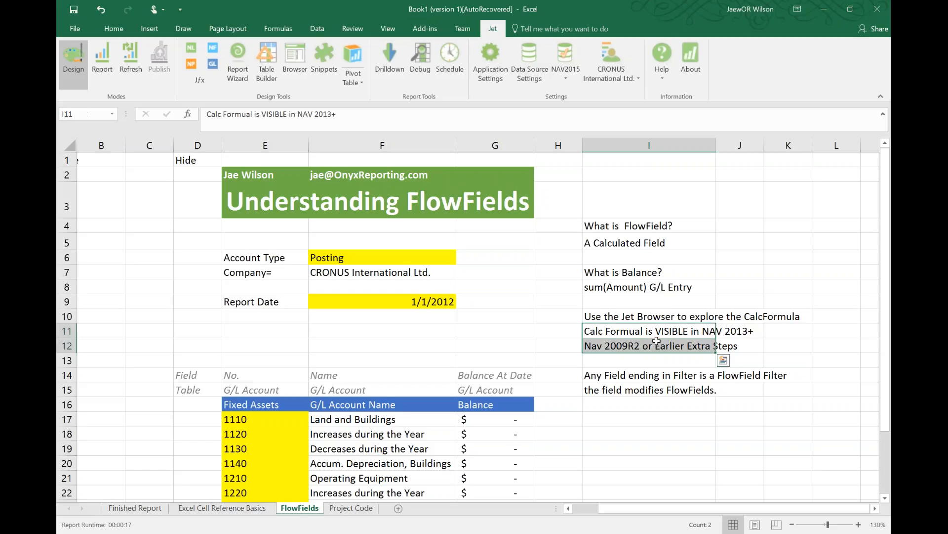
Step: Return to the Finished Report sheet and review its title block and the Date Last Month formula in F8
left_click(135, 508)
scroll(248, 350, "up", 2)
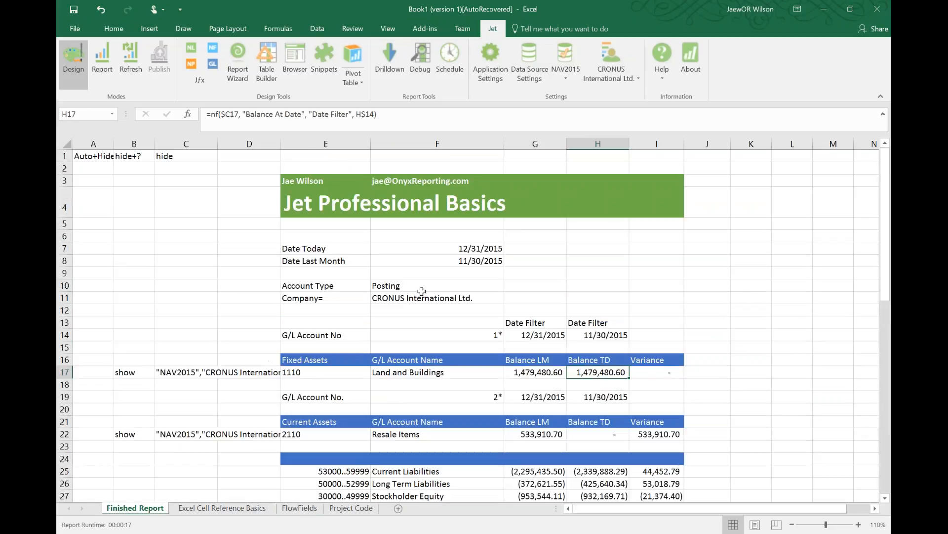
left_click_drag(339, 182, 422, 212)
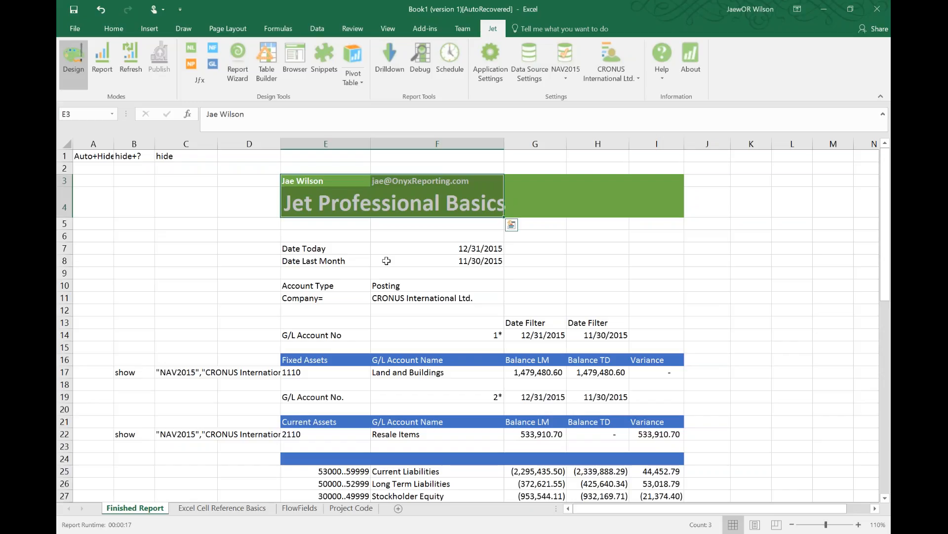
left_click(424, 261)
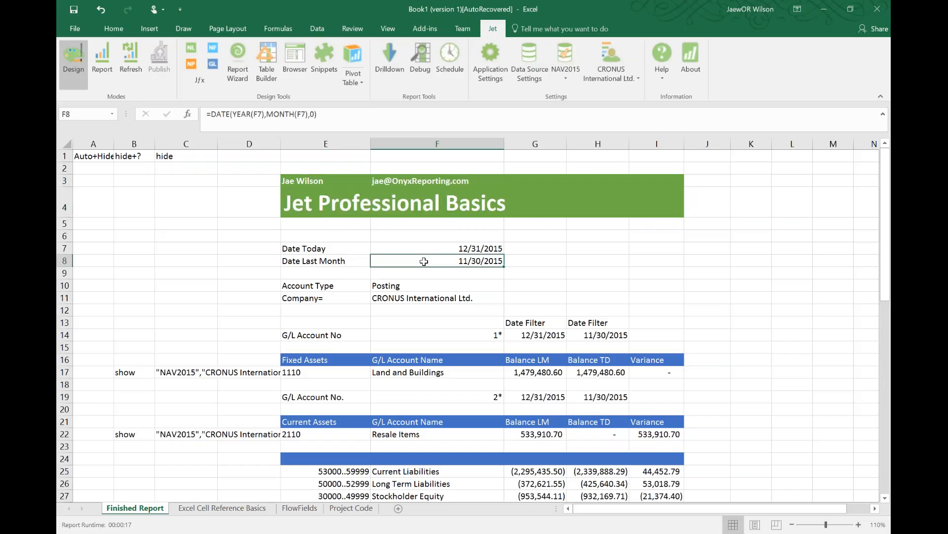